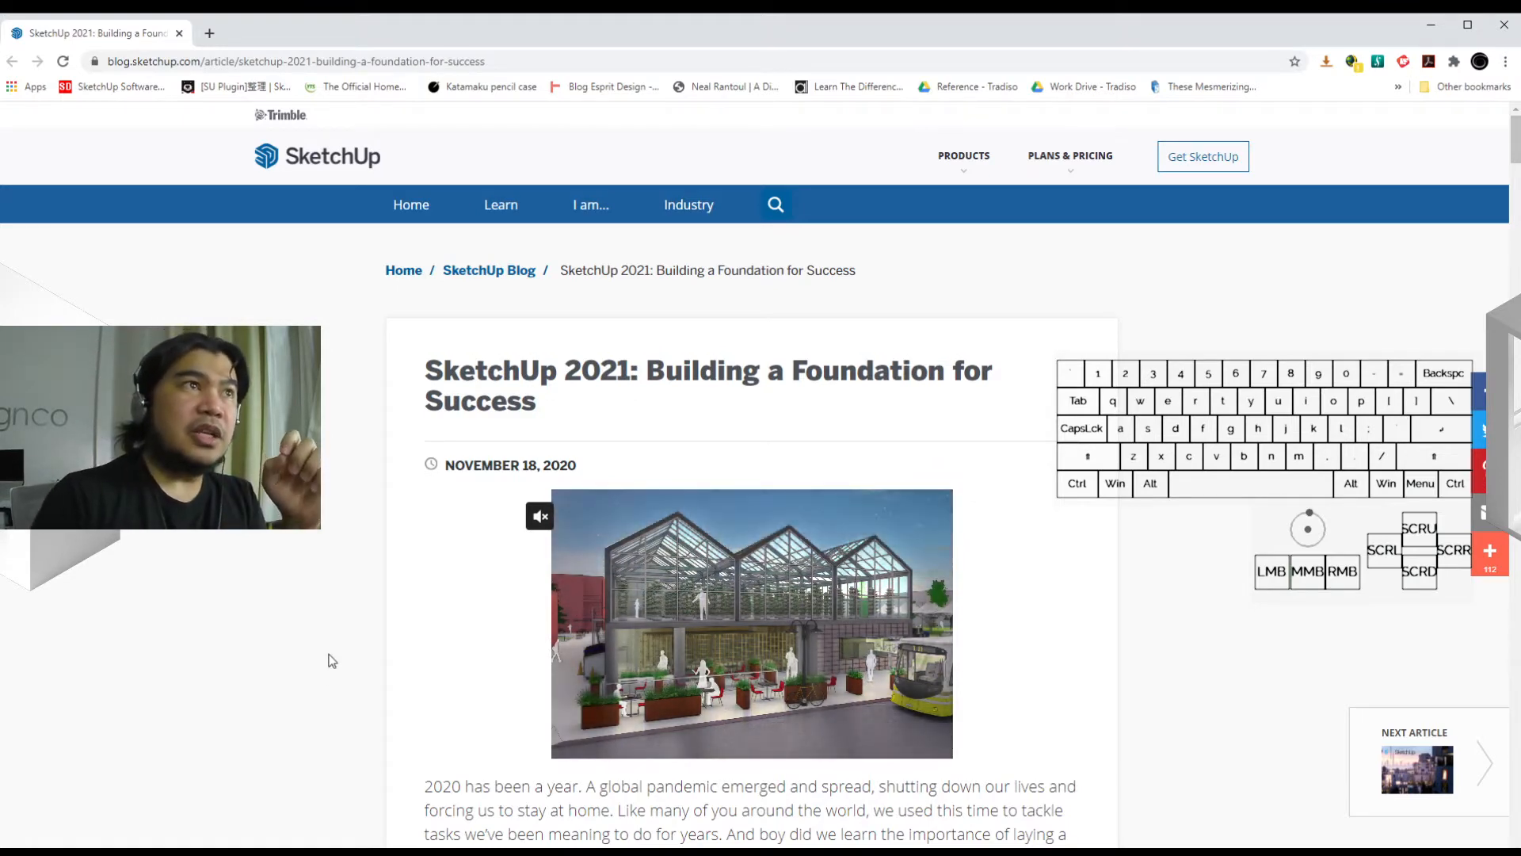
{"action": "scroll", "coordinate": [310, 605], "scroll_direction": "down", "scroll_amount": 2}
{"action": "scroll", "coordinate": [311, 606], "scroll_direction": "up", "scroll_amount": 1}
{"action": "scroll", "coordinate": [313, 606], "scroll_direction": "down", "scroll_amount": 1}
{"action": "scroll", "coordinate": [313, 606], "scroll_direction": "down", "scroll_amount": 2}
{"action": "scroll", "coordinate": [313, 606], "scroll_direction": "up", "scroll_amount": 1}
{"action": "scroll", "coordinate": [313, 606], "scroll_direction": "up", "scroll_amount": 3}
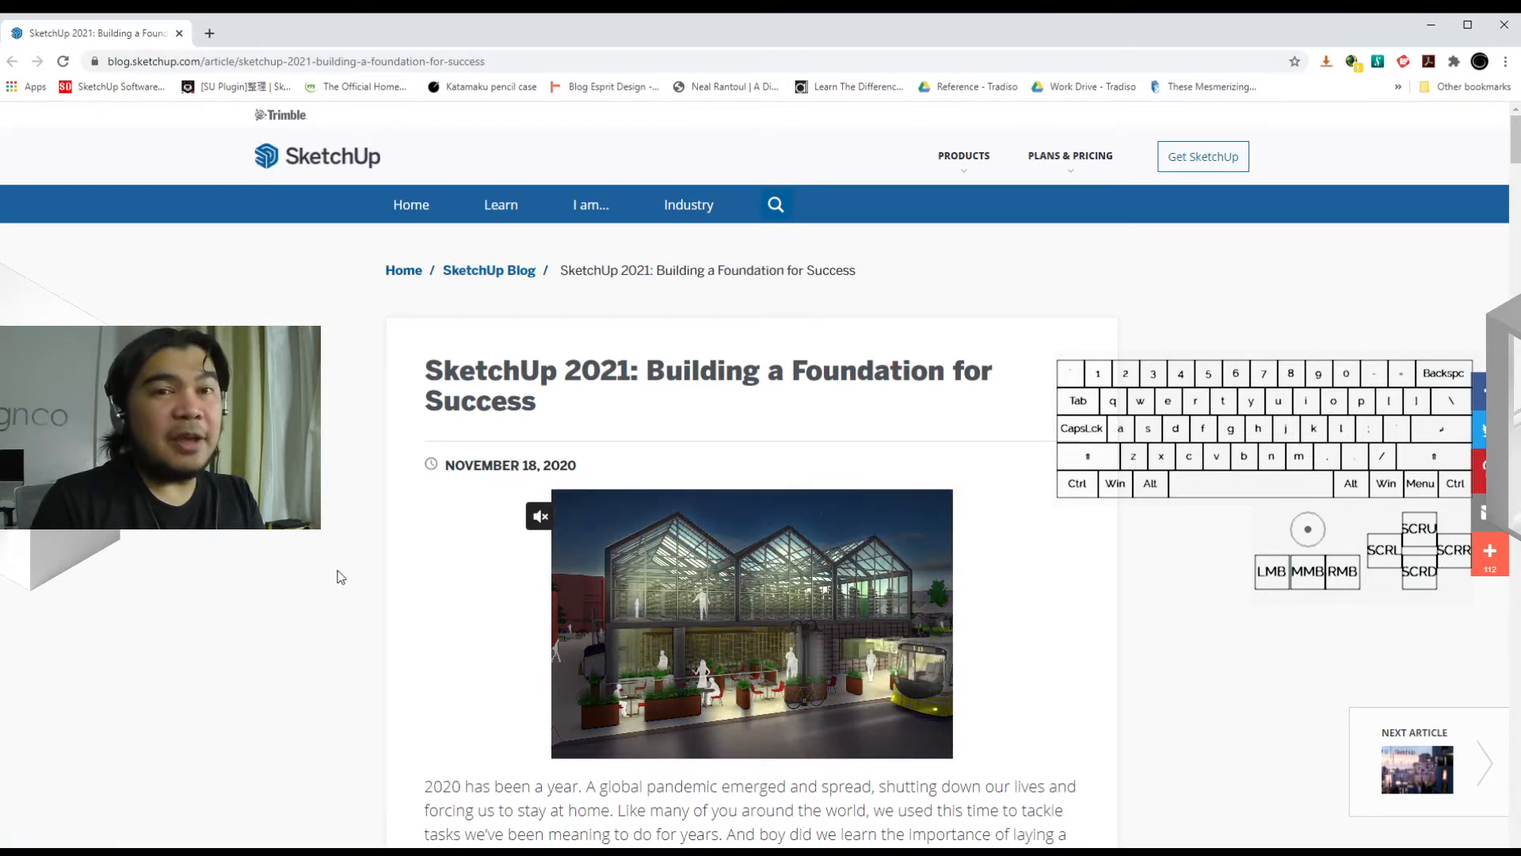
Read through the SketchUp 2021 blog article, covering PreDesign, Tag Folders, scene visibility updates and Live Components
{"action": "scroll", "coordinate": [340, 650], "scroll_direction": "down", "scroll_amount": 10}
{"action": "scroll", "coordinate": [343, 654], "scroll_direction": "down", "scroll_amount": 10}
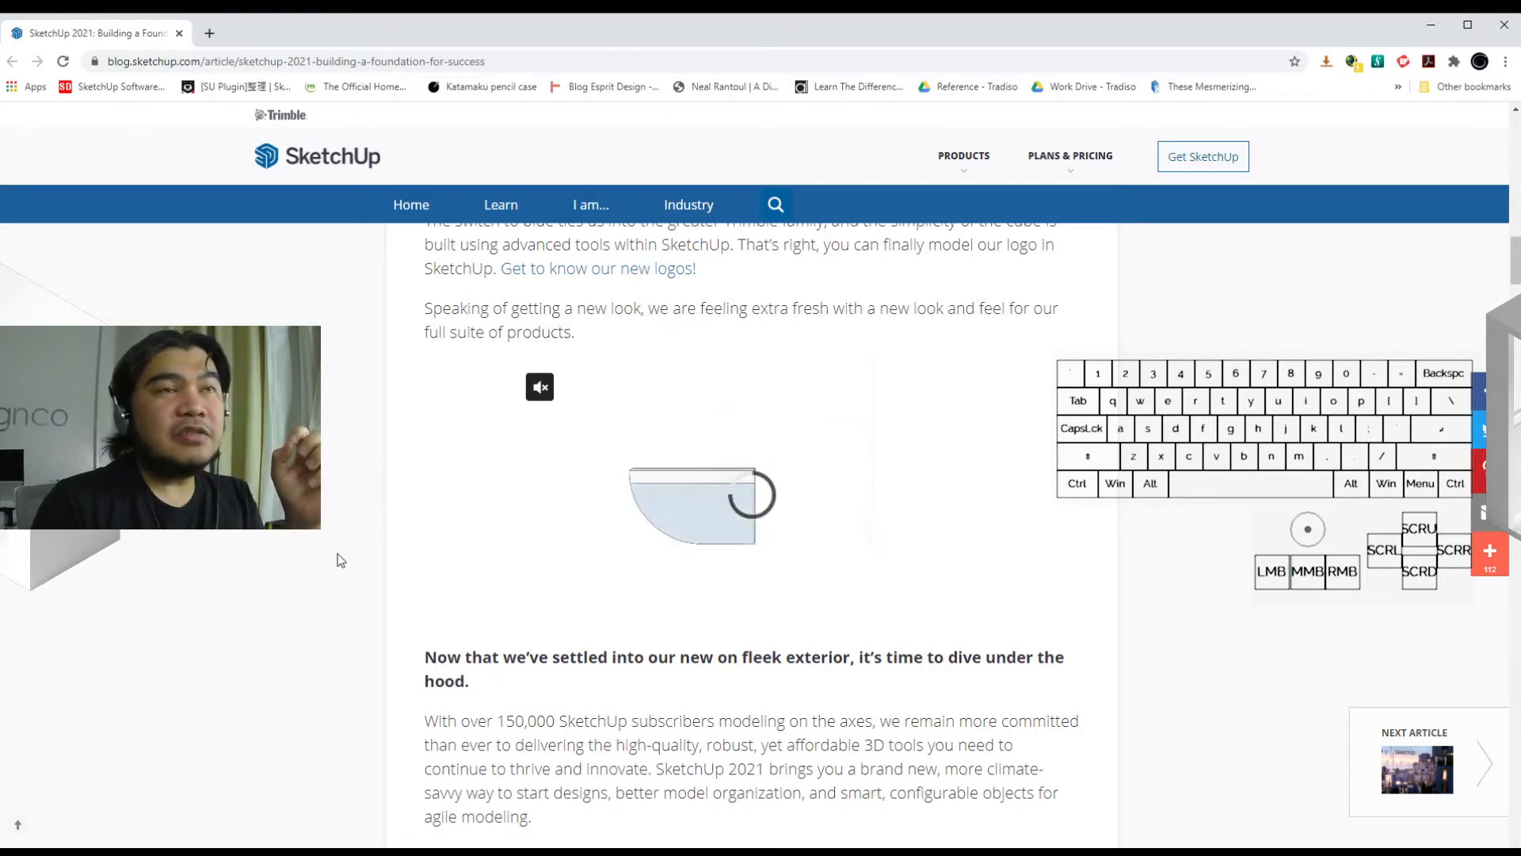
{"action": "scroll", "coordinate": [341, 561], "scroll_direction": "down", "scroll_amount": 5}
{"action": "scroll", "coordinate": [340, 560], "scroll_direction": "down", "scroll_amount": 10}
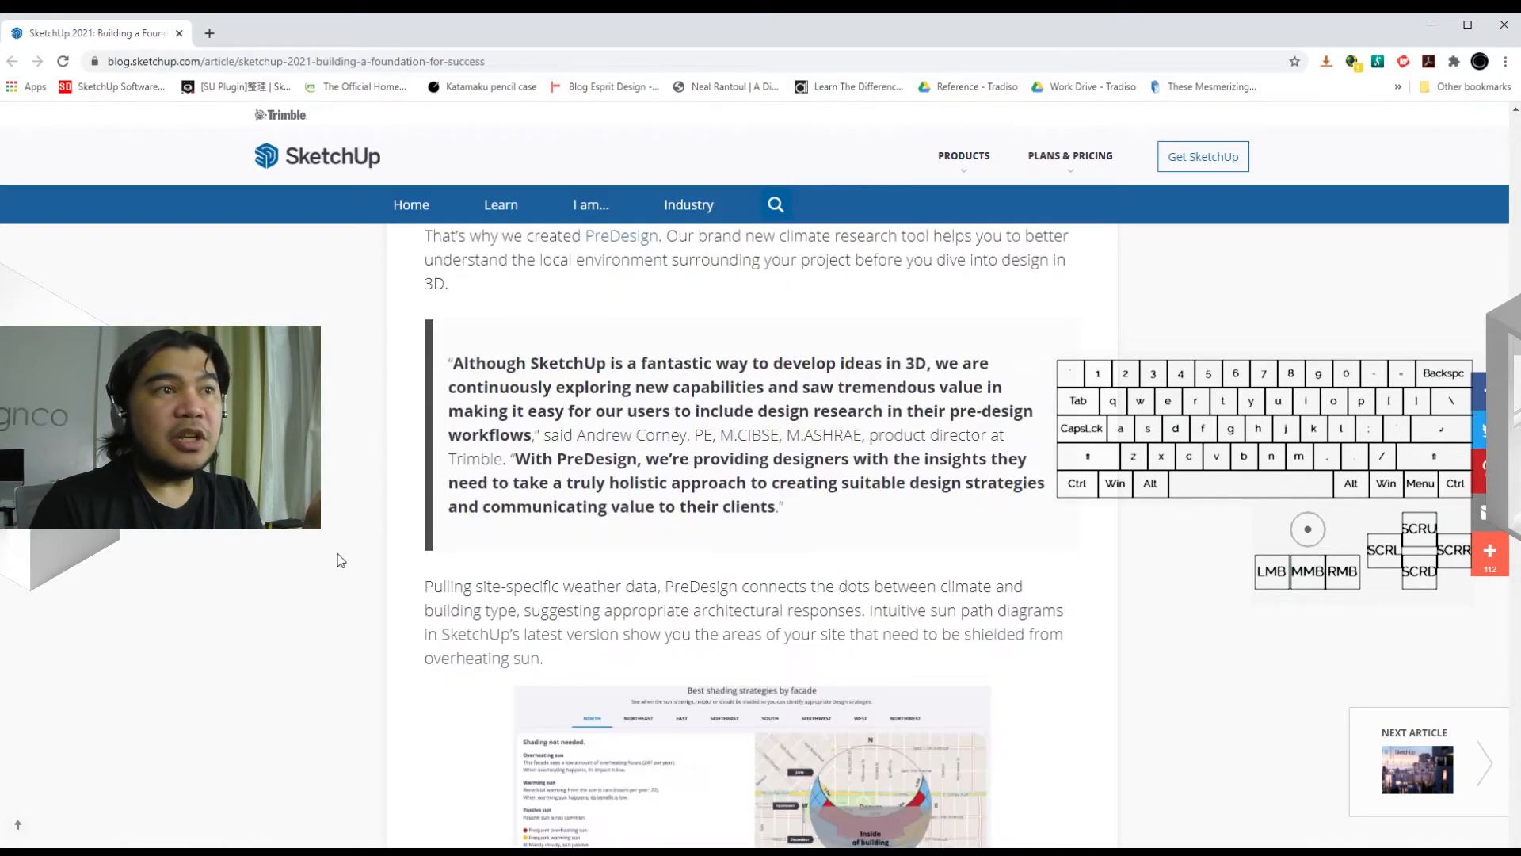
{"action": "scroll", "coordinate": [341, 560], "scroll_direction": "down", "scroll_amount": 6}
{"action": "scroll", "coordinate": [341, 561], "scroll_direction": "down", "scroll_amount": 5}
{"action": "scroll", "coordinate": [340, 560], "scroll_direction": "down", "scroll_amount": 15}
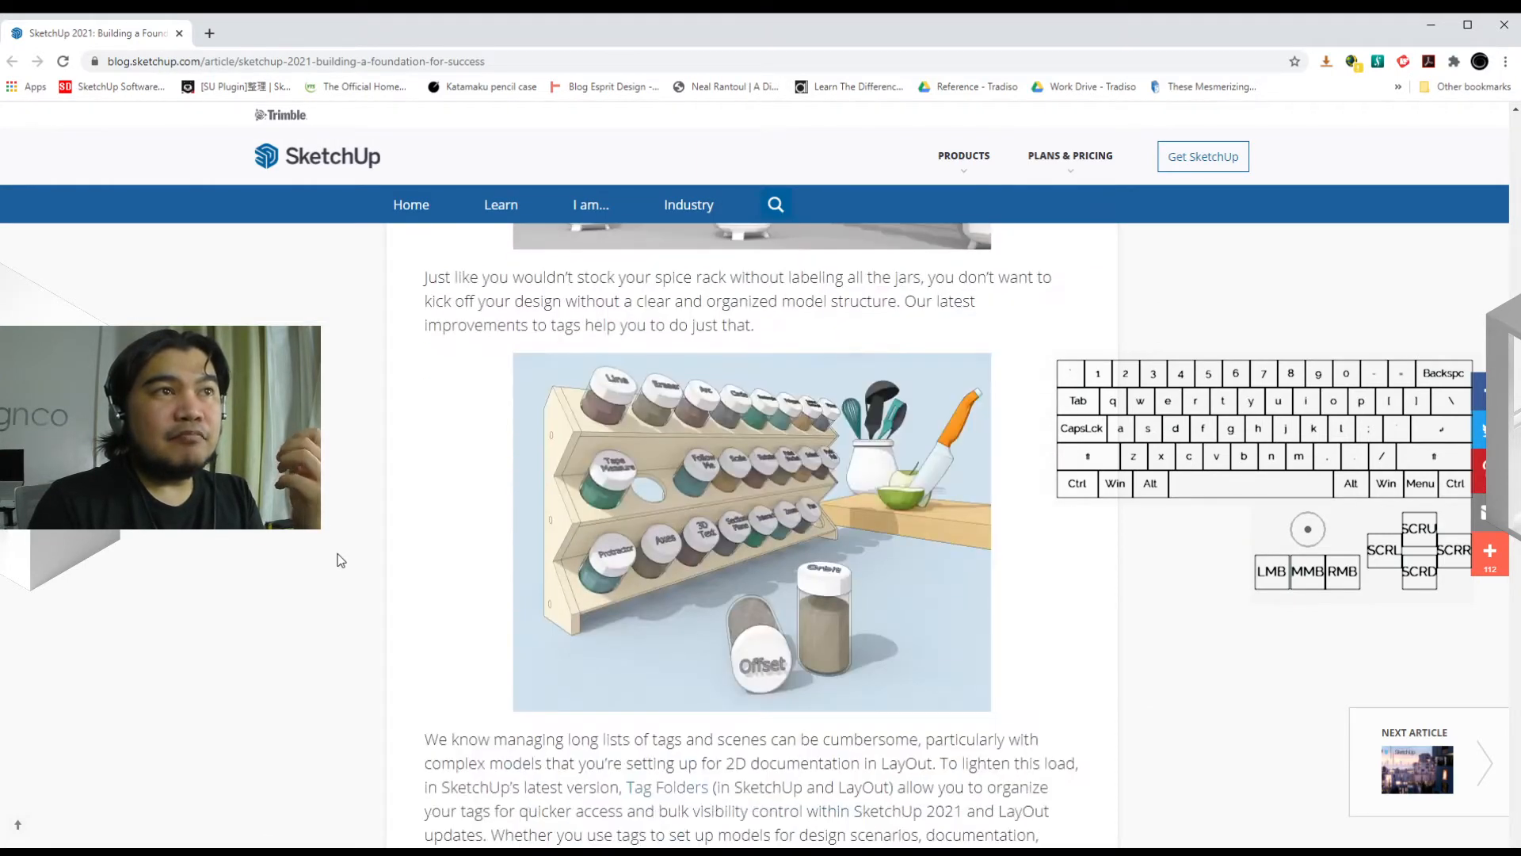
{"action": "scroll", "coordinate": [341, 560], "scroll_direction": "down", "scroll_amount": 12}
{"action": "scroll", "coordinate": [340, 560], "scroll_direction": "down", "scroll_amount": 6}
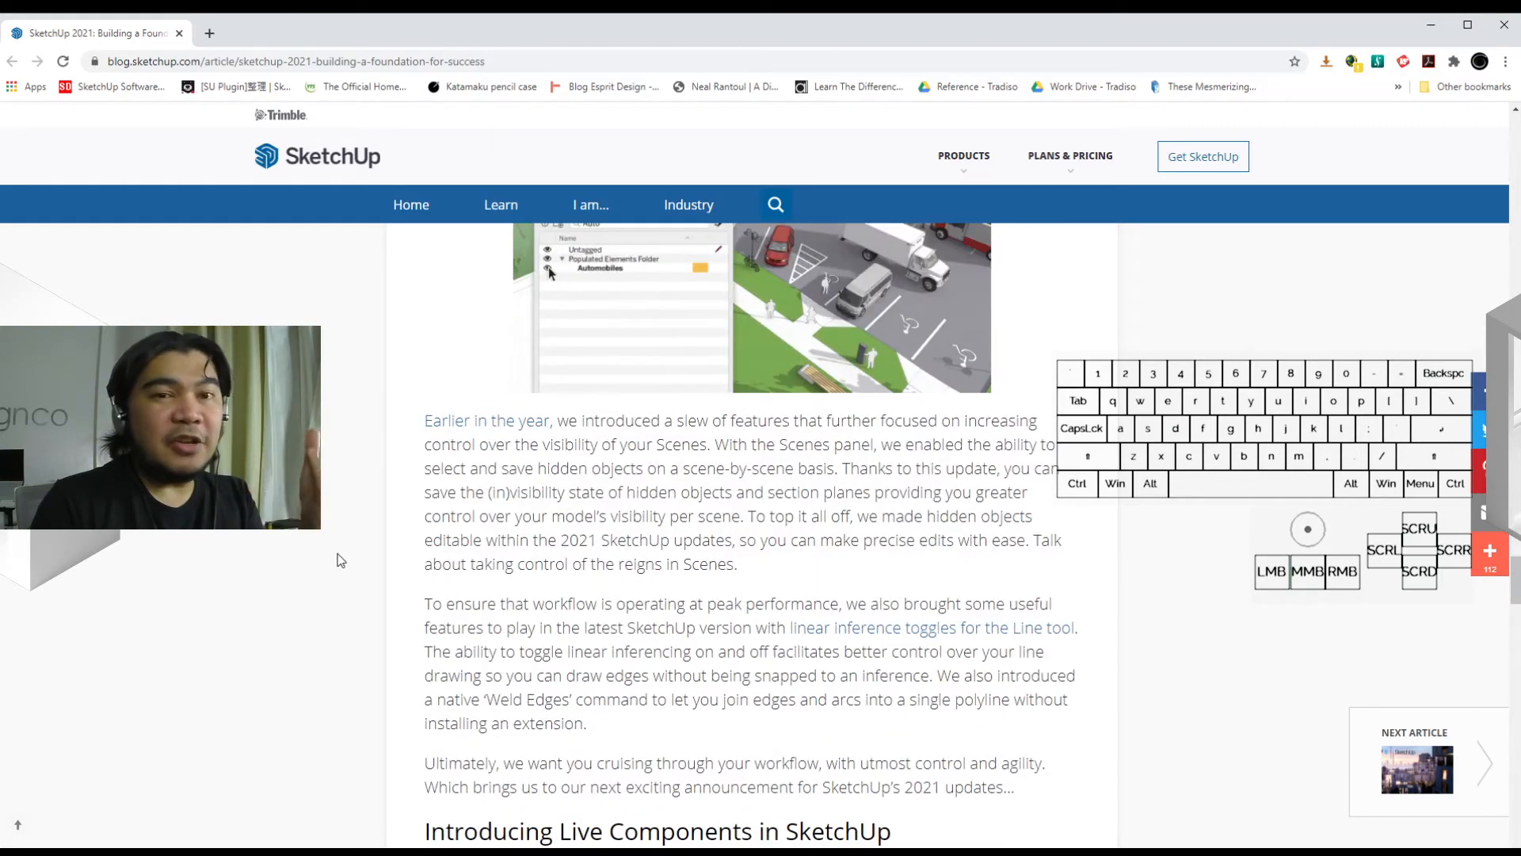
{"action": "scroll", "coordinate": [340, 560], "scroll_direction": "down", "scroll_amount": 6}
{"action": "scroll", "coordinate": [340, 560], "scroll_direction": "down", "scroll_amount": 3}
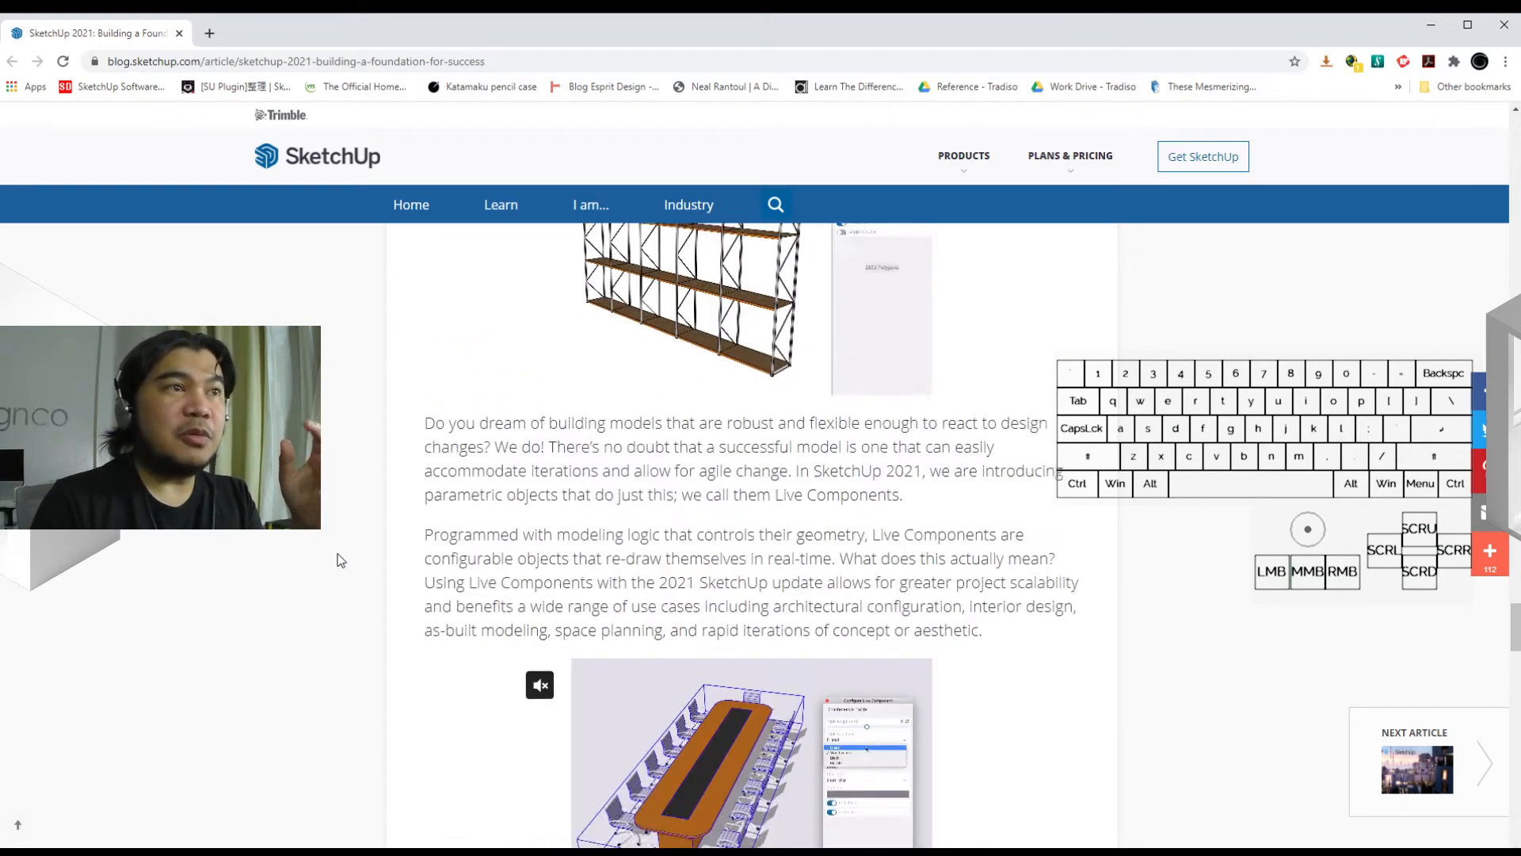
{"action": "scroll", "coordinate": [341, 560], "scroll_direction": "down", "scroll_amount": 12}
{"action": "scroll", "coordinate": [340, 560], "scroll_direction": "down", "scroll_amount": 6}
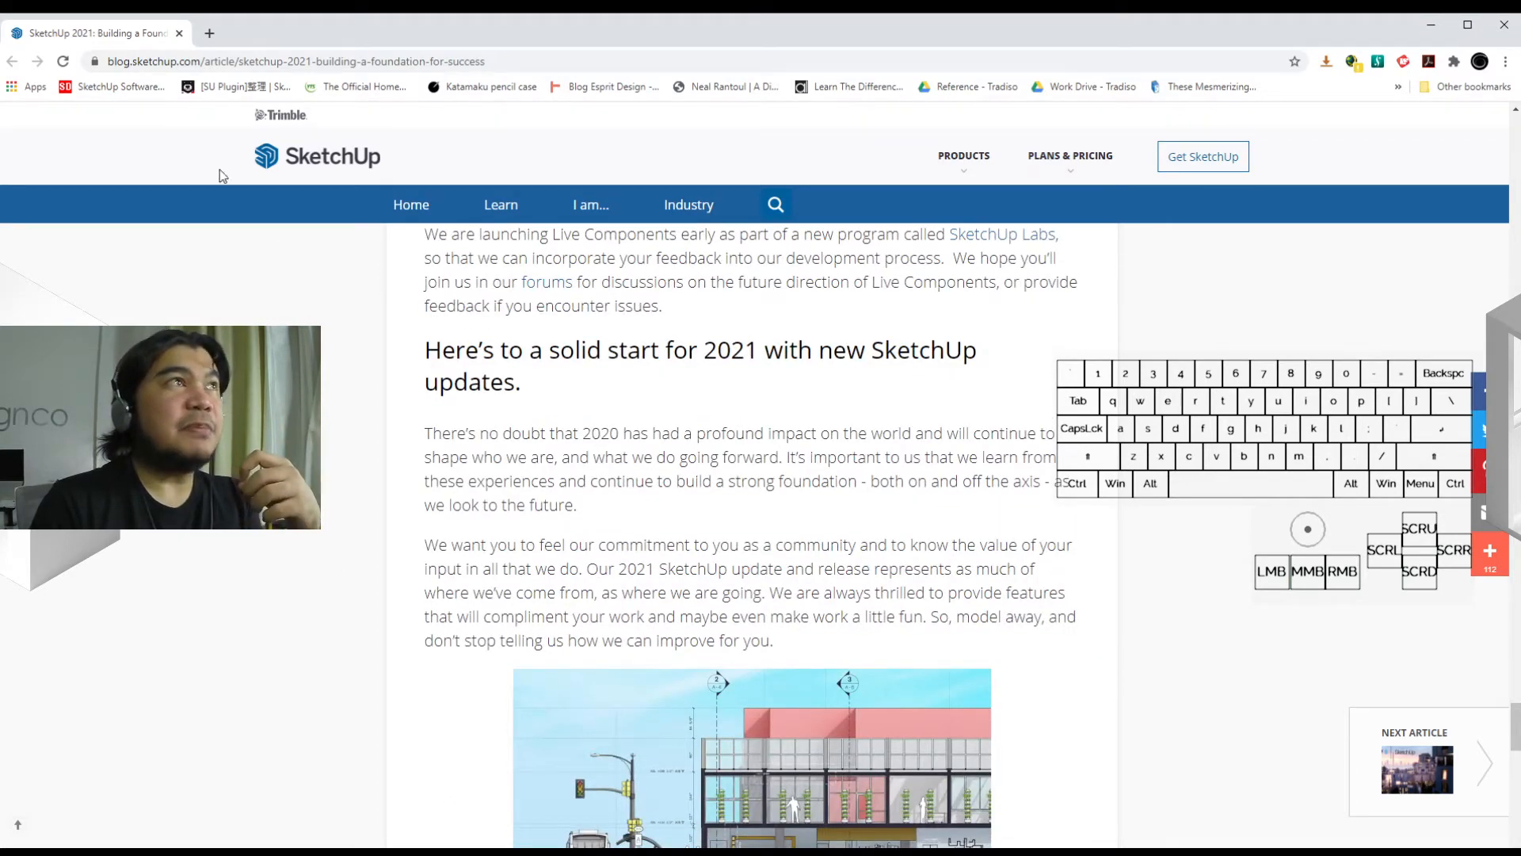
Switch to SketchUp and hide the V-Ray Lights, V-Ray Objects, V-Ray Utilities and V-Ray for SketchUp toolbars
{"action": "left_click", "coordinate": [1434, 29]}
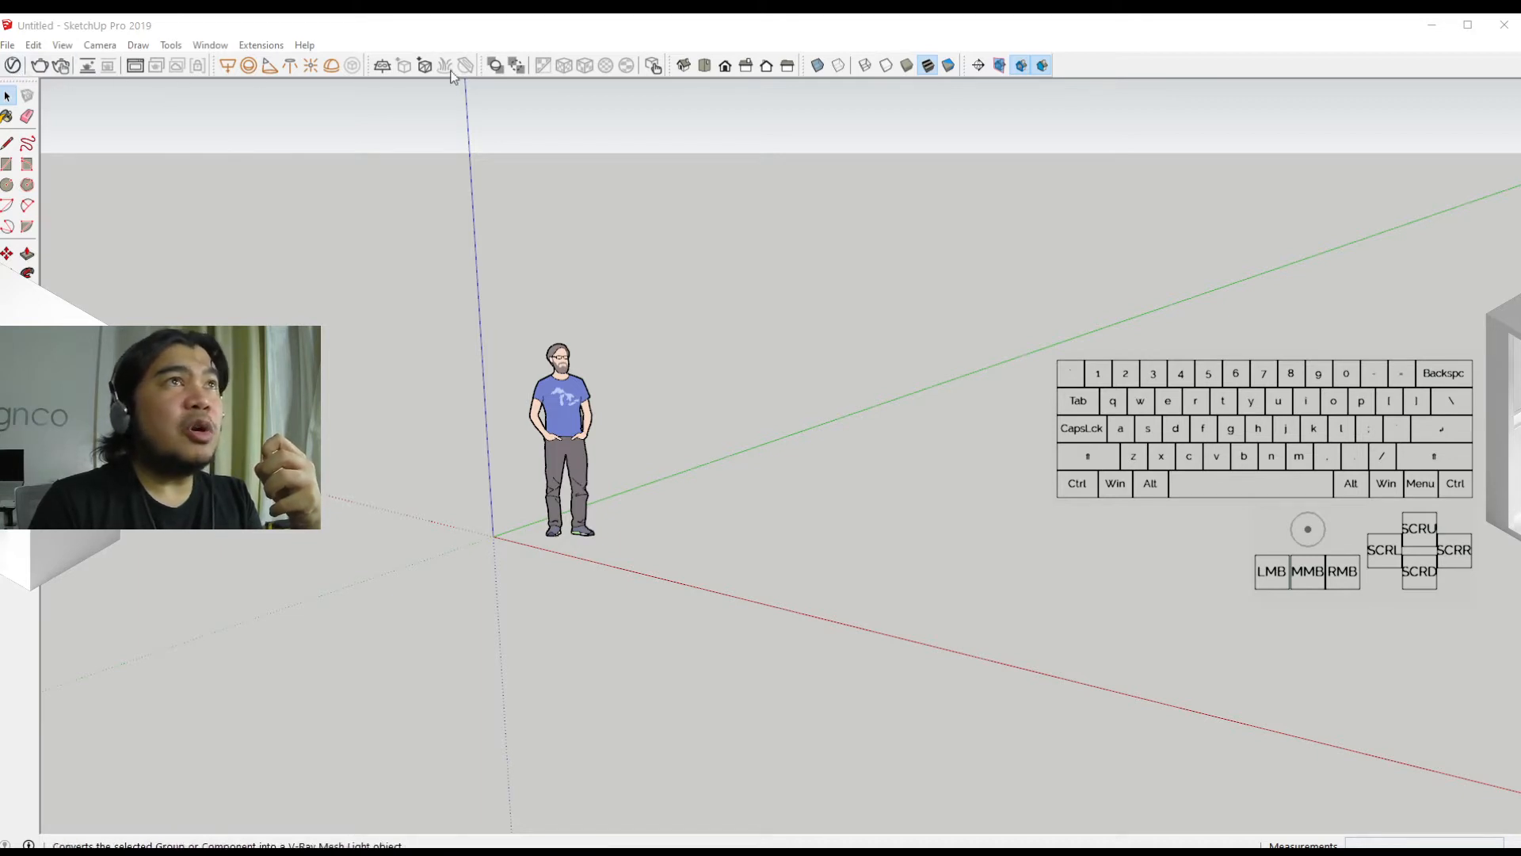
{"action": "right_click", "coordinate": [1093, 65]}
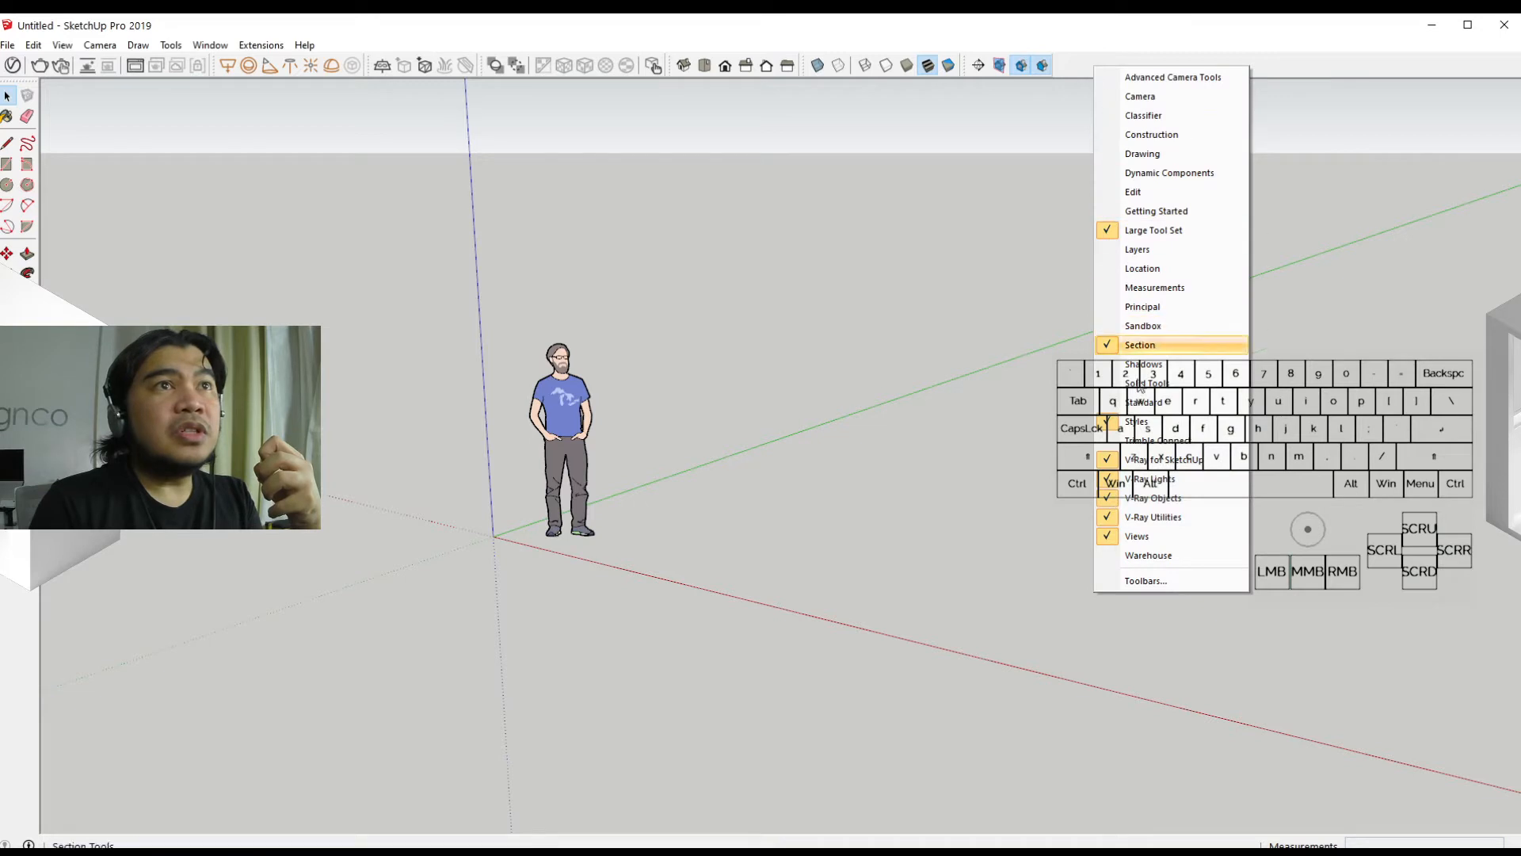
{"action": "left_click", "coordinate": [1115, 481]}
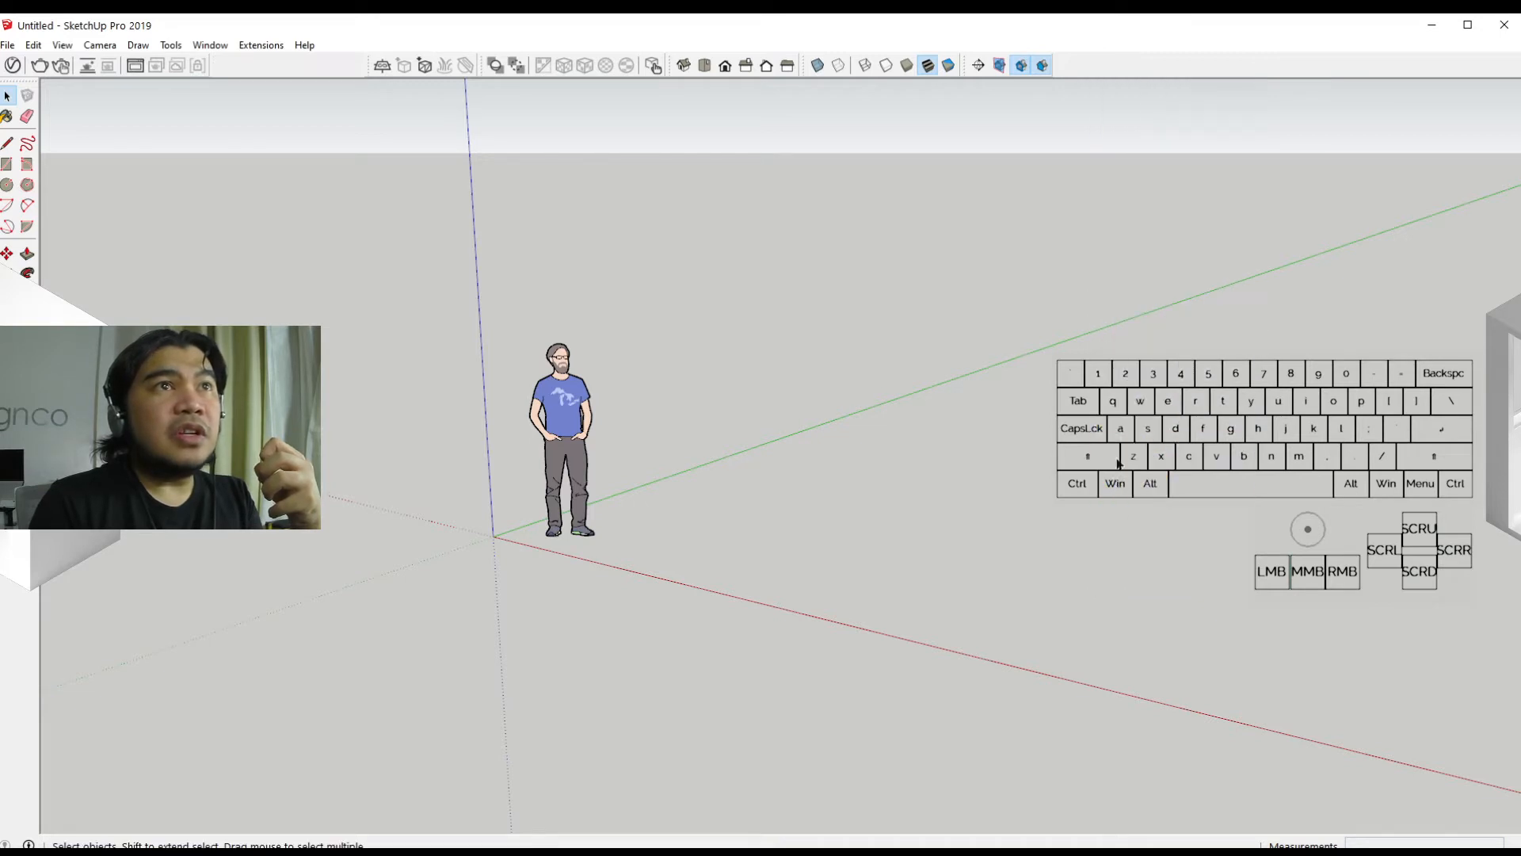
{"action": "right_click", "coordinate": [1122, 65]}
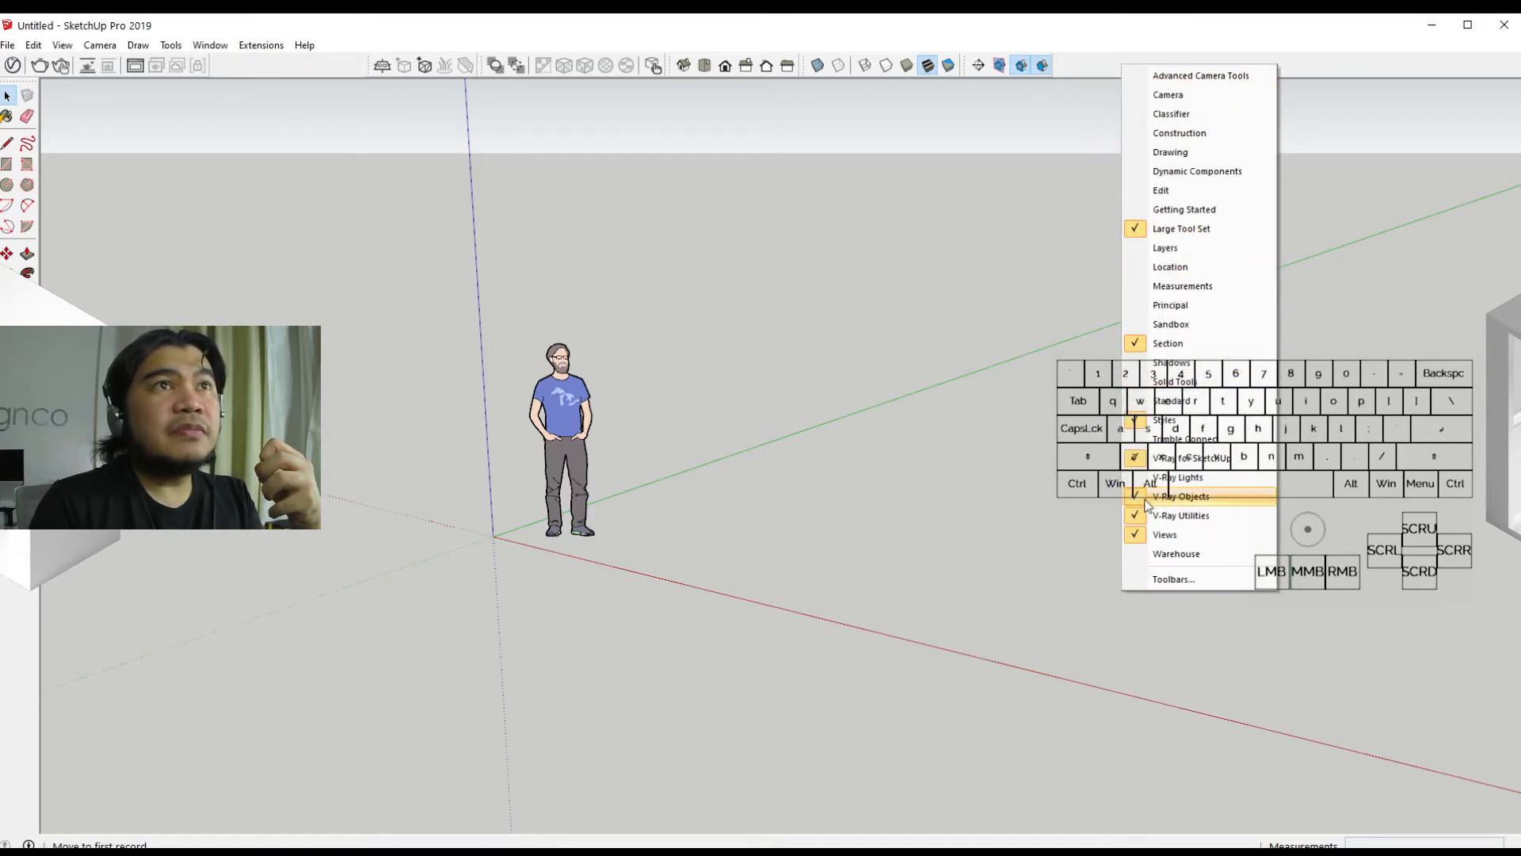
{"action": "left_click", "coordinate": [1139, 501]}
{"action": "right_click", "coordinate": [1119, 73]}
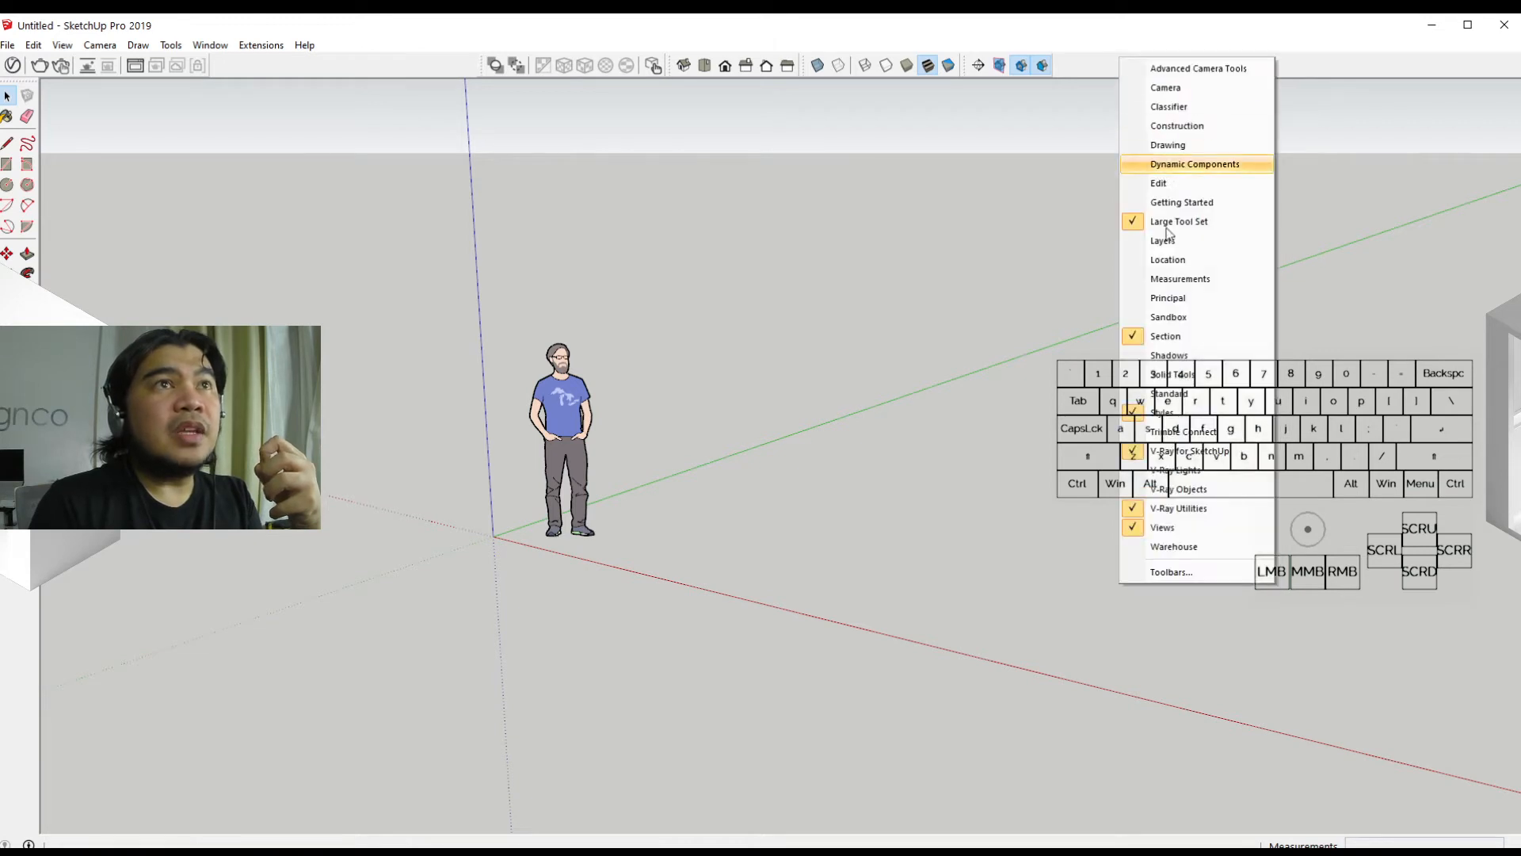
{"action": "left_click", "coordinate": [1134, 515]}
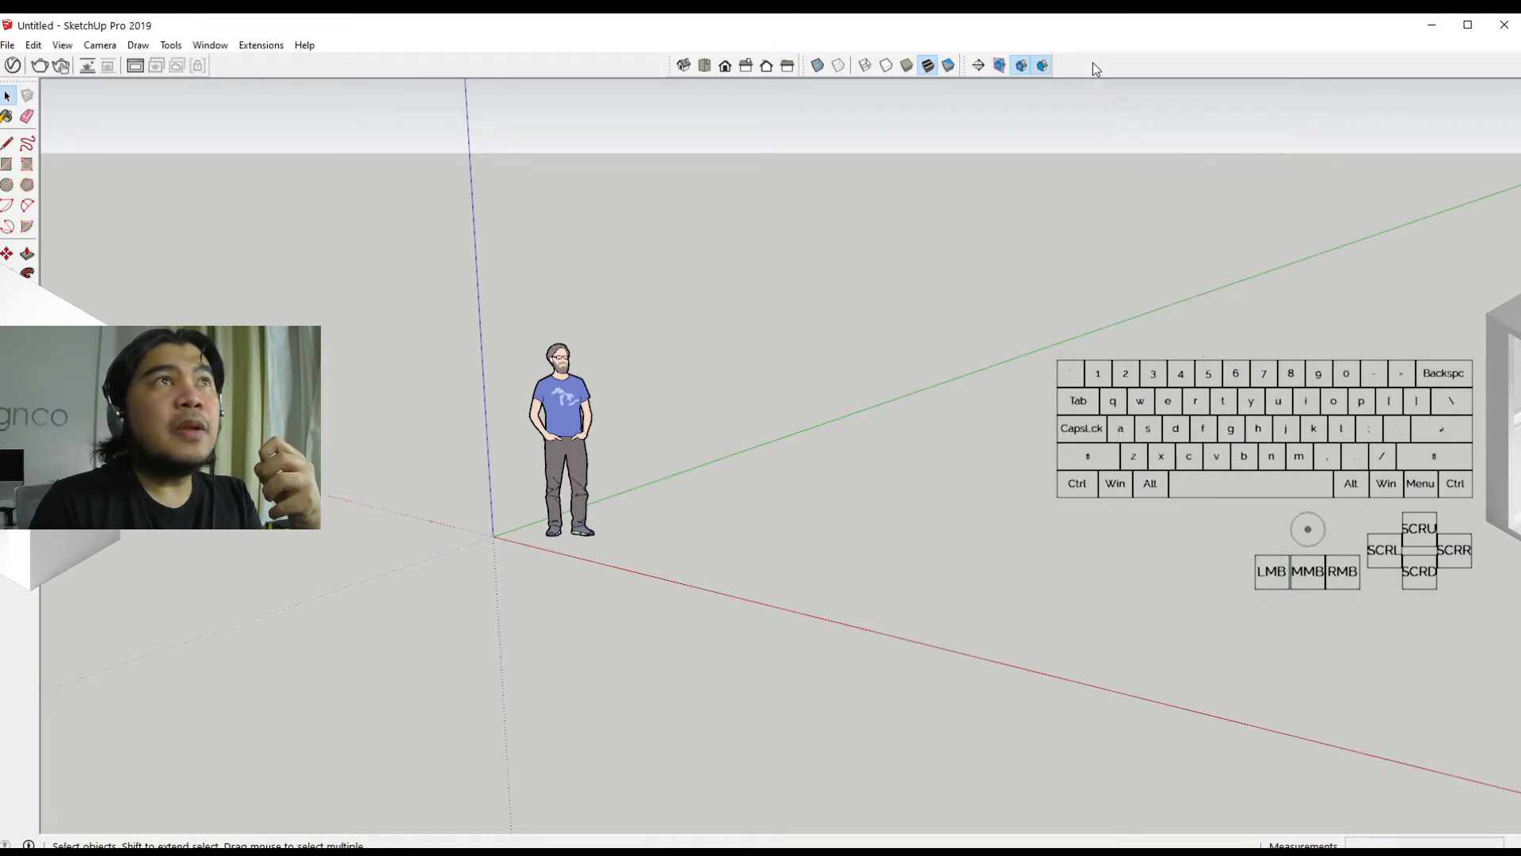
{"action": "right_click", "coordinate": [1094, 67]}
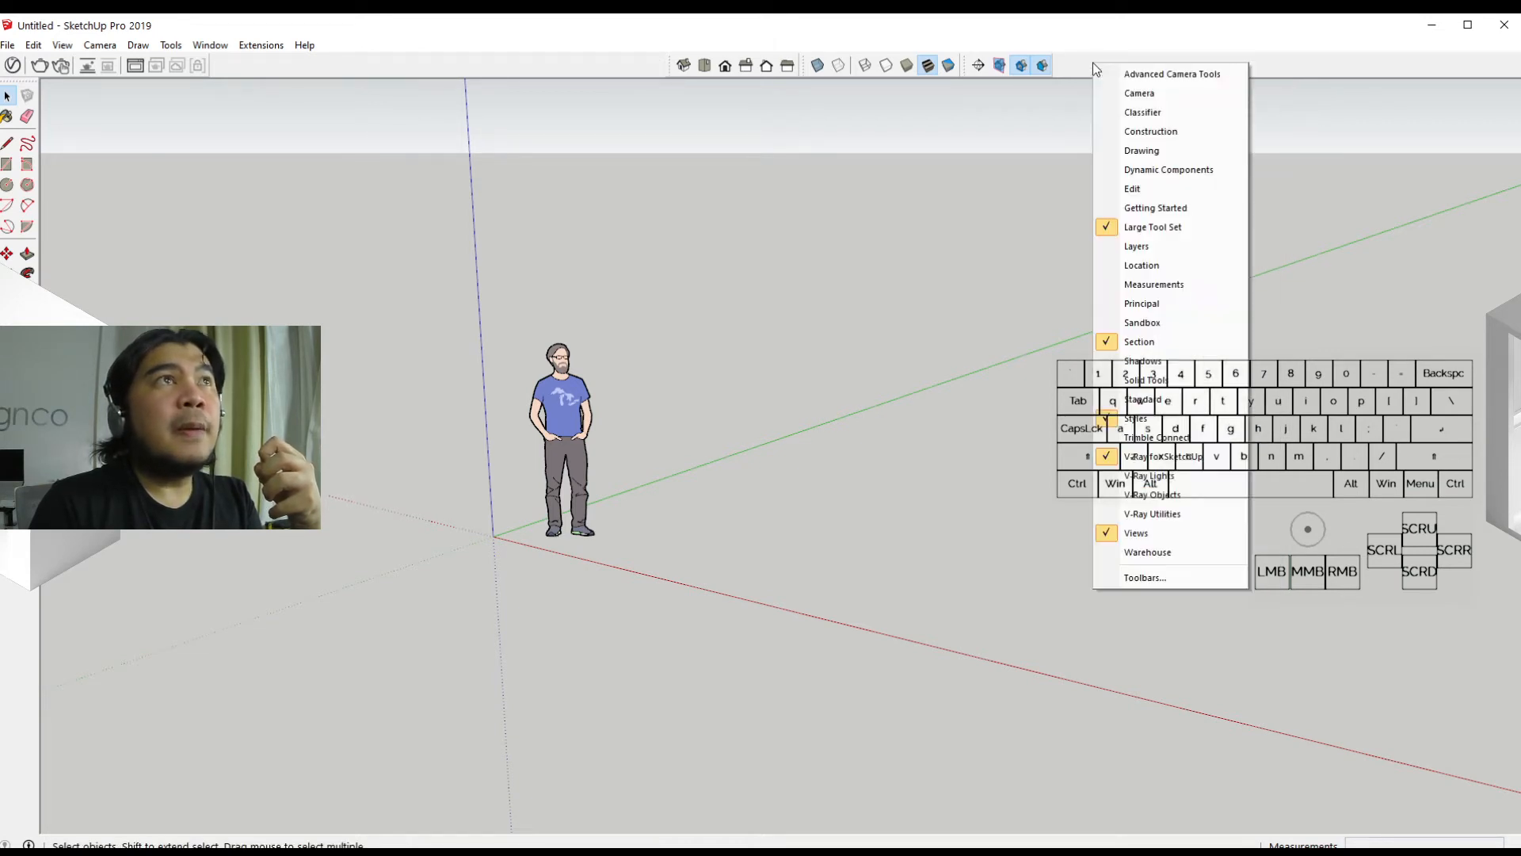
{"action": "left_click", "coordinate": [1114, 461]}
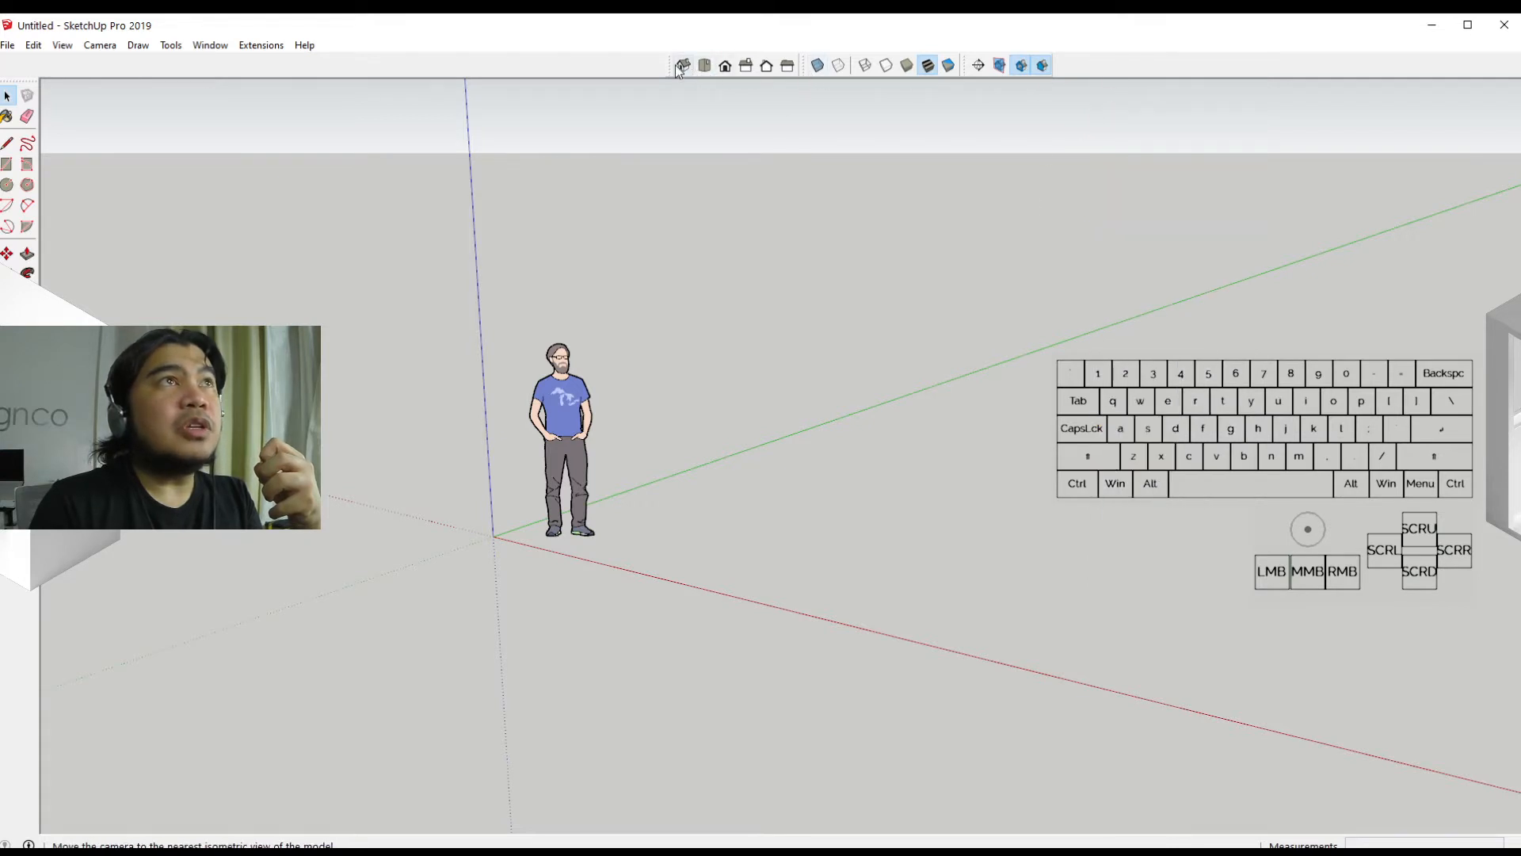
Line up the Views, Styles and Section toolbars side by side, without gaps, at the start of the toolbar row
{"action": "left_click_drag", "start_coordinate": [647, 65], "coordinate": [4, 65]}
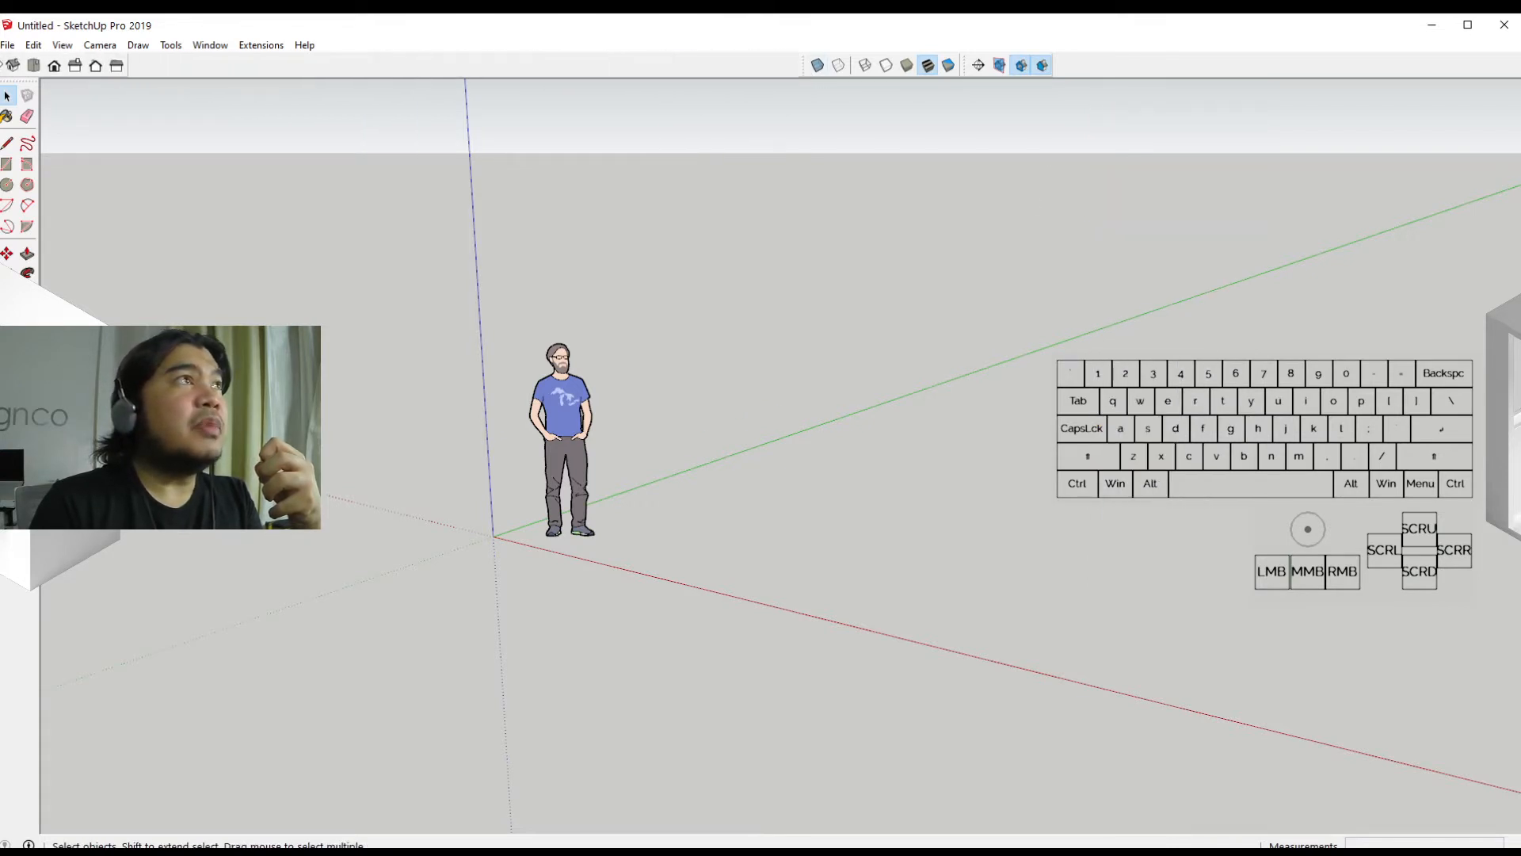
{"action": "left_click_drag", "start_coordinate": [806, 65], "coordinate": [86, 64]}
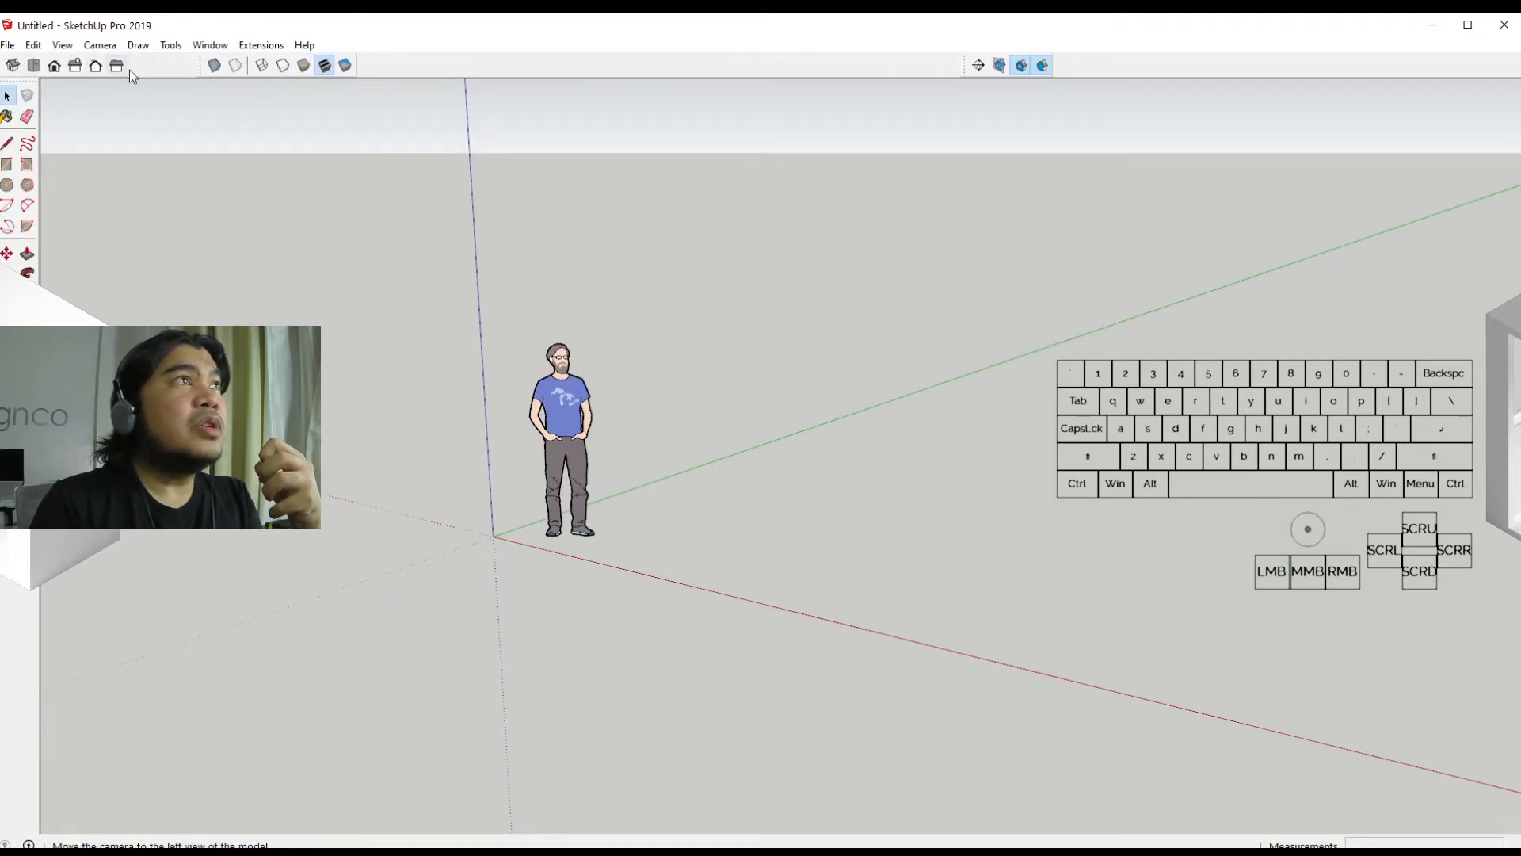
{"action": "left_click_drag", "start_coordinate": [205, 65], "coordinate": [128, 63]}
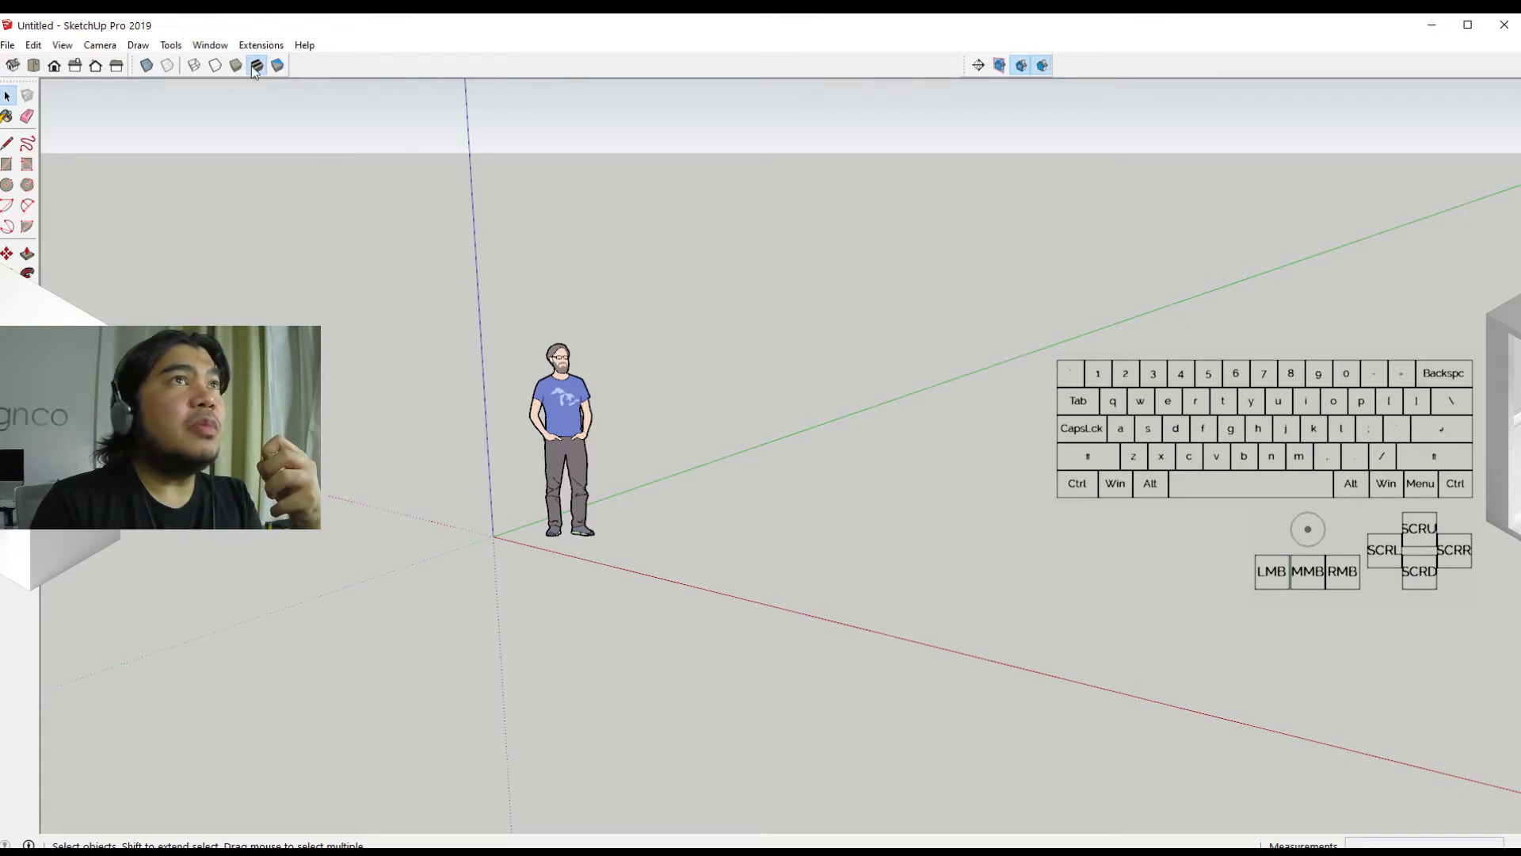
{"action": "left_click_drag", "start_coordinate": [968, 65], "coordinate": [278, 76]}
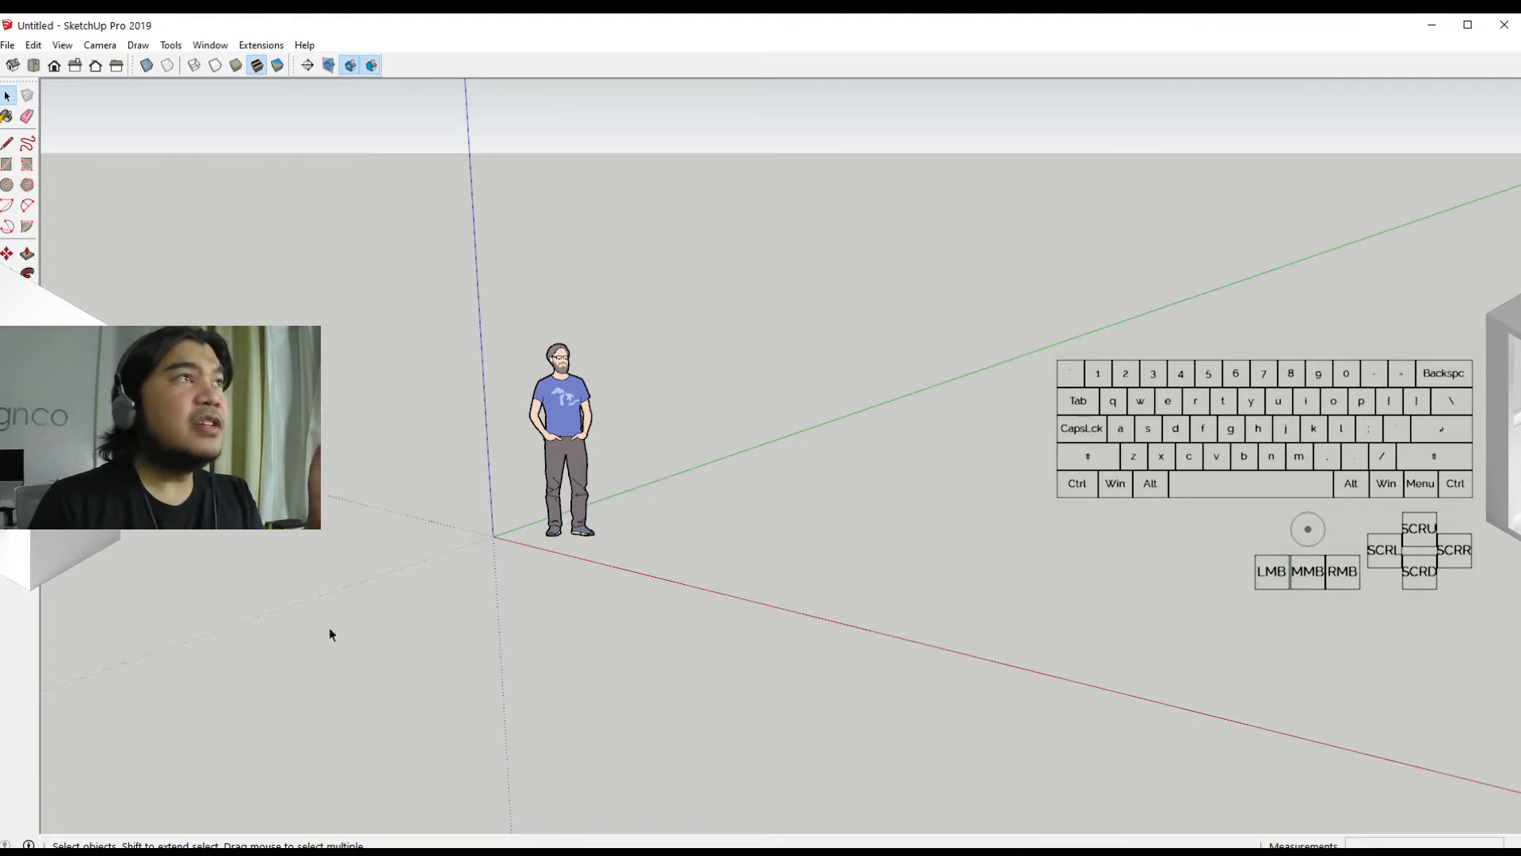
Undock the Large Tool Set so it floats over the drawing area, and enable Large Icons for the toolbars
{"action": "left_click_drag", "start_coordinate": [18, 82], "coordinate": [668, 257]}
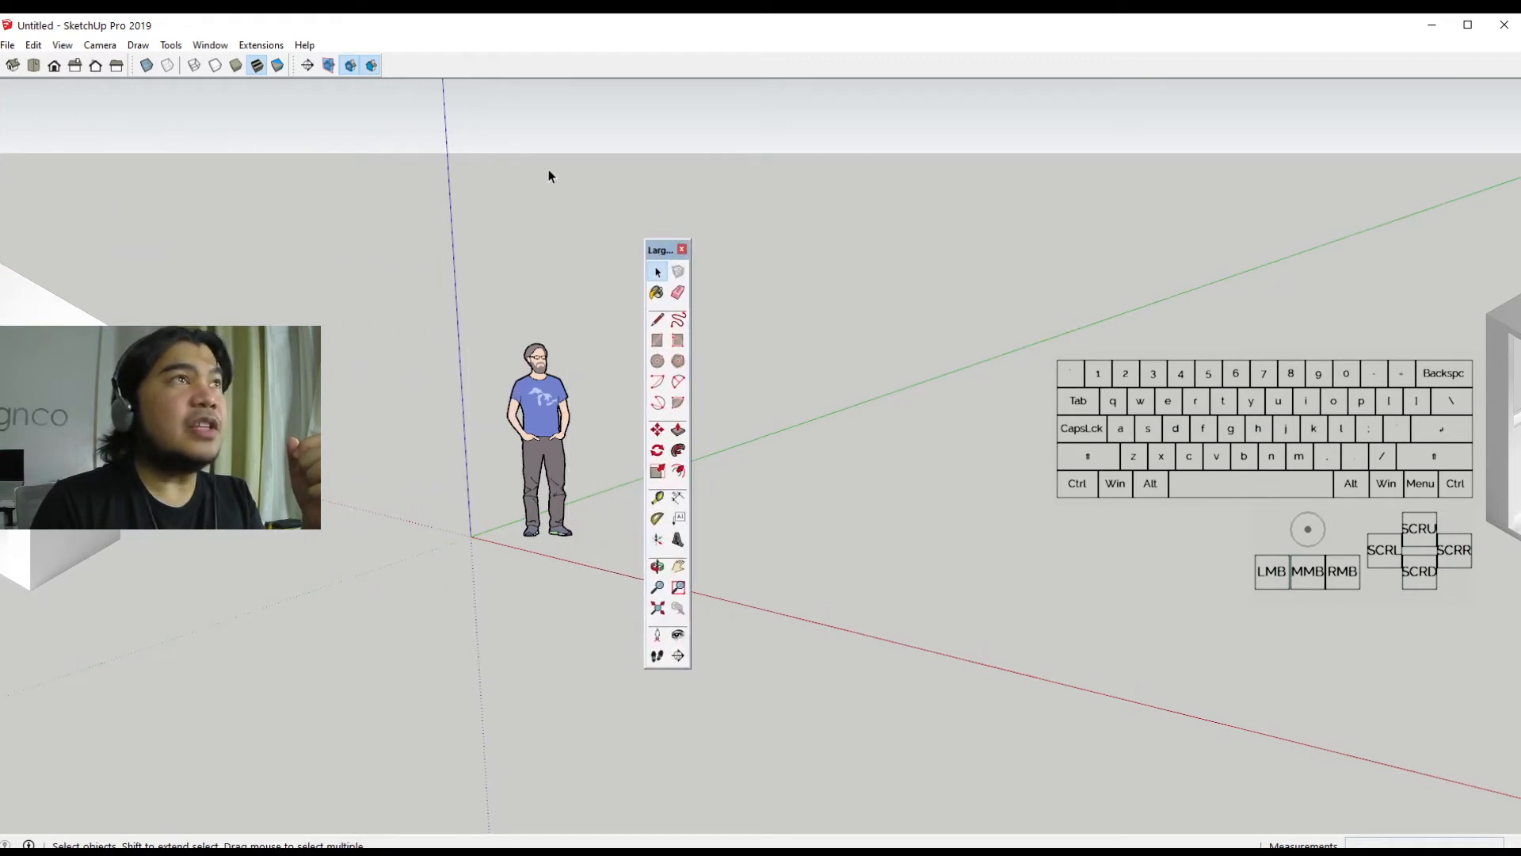
{"action": "right_click", "coordinate": [507, 63]}
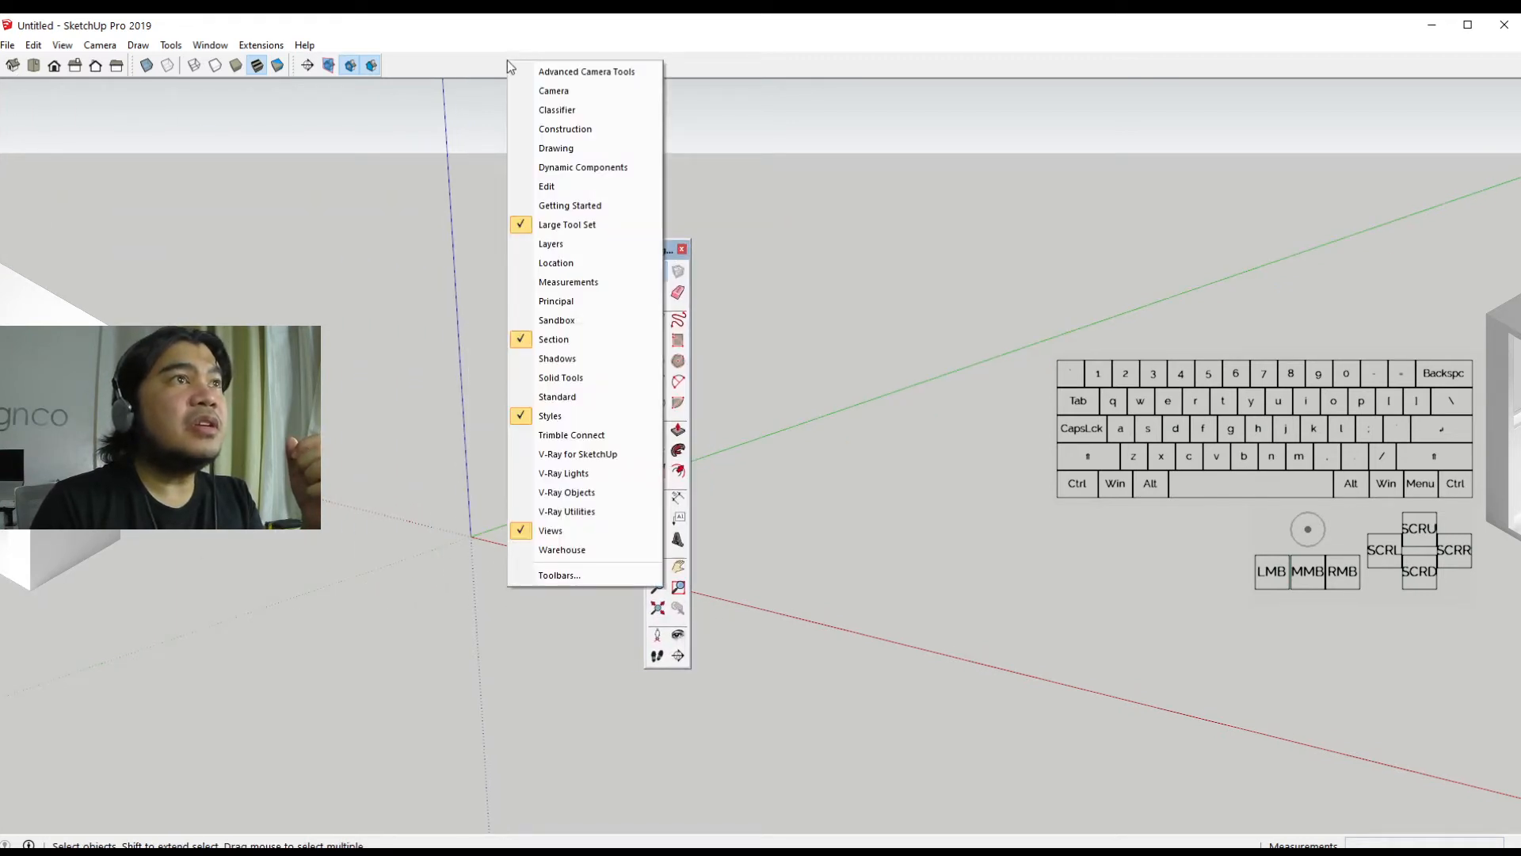
{"action": "left_click", "coordinate": [560, 576]}
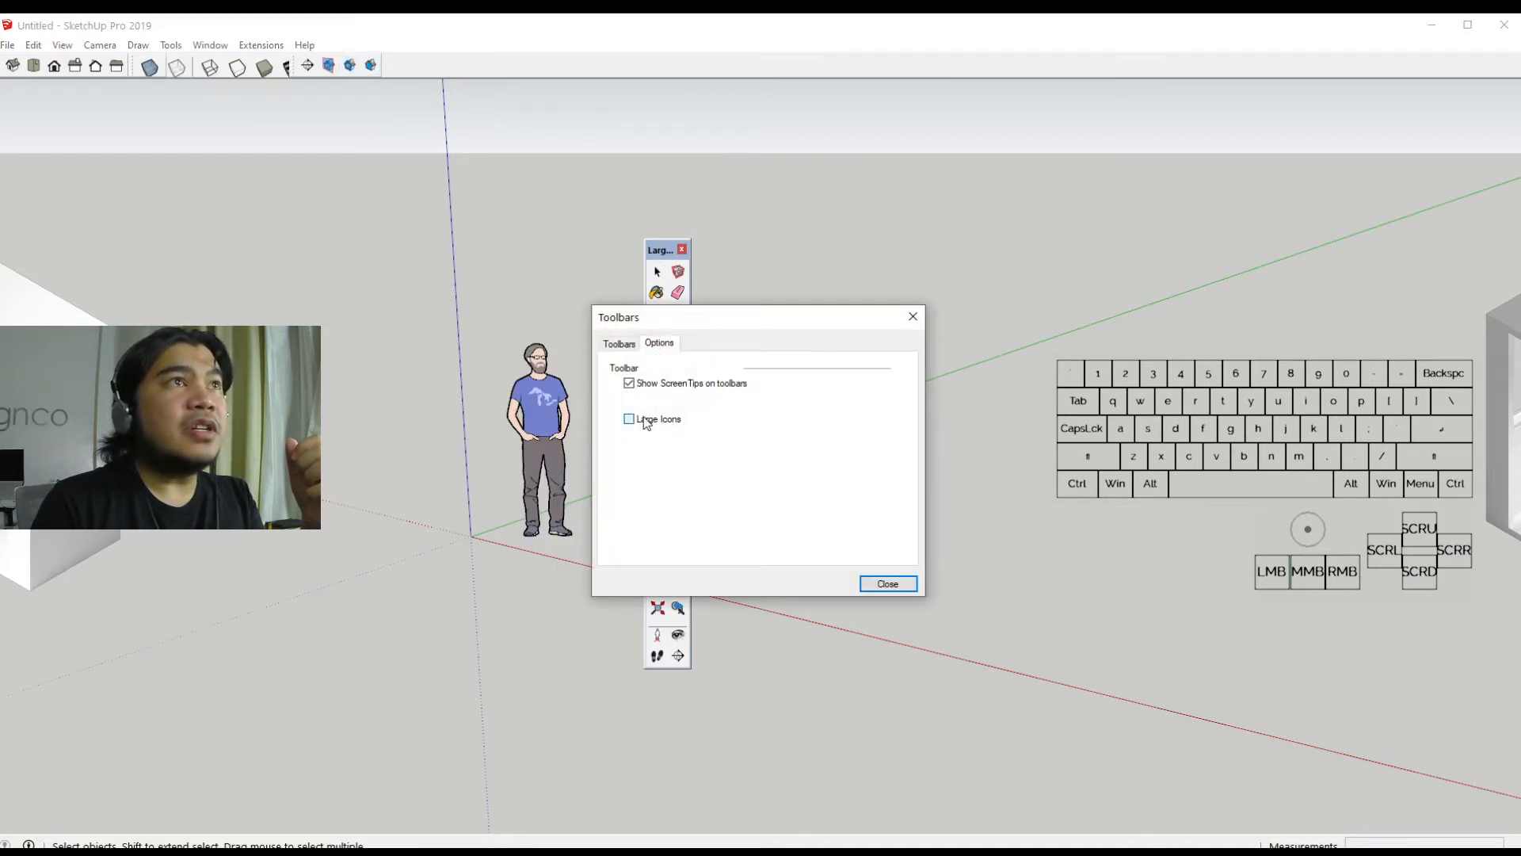
{"action": "left_click", "coordinate": [646, 422]}
{"action": "left_click", "coordinate": [888, 583]}
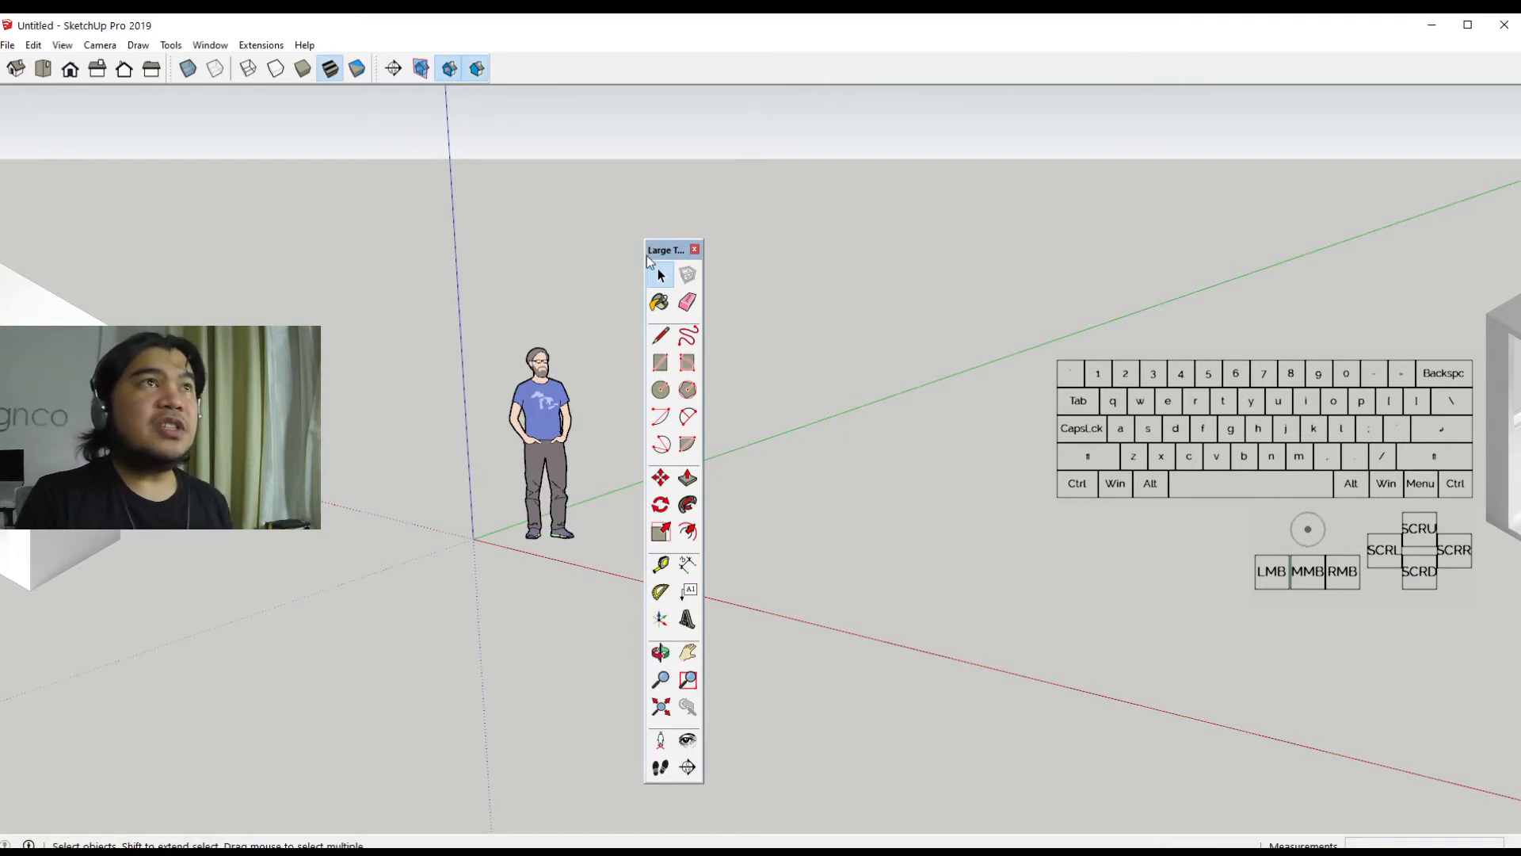
Place the floating Large Tool Set on the other side of the scale figure and activate the Select tool
{"action": "left_click_drag", "start_coordinate": [657, 255], "coordinate": [387, 196]}
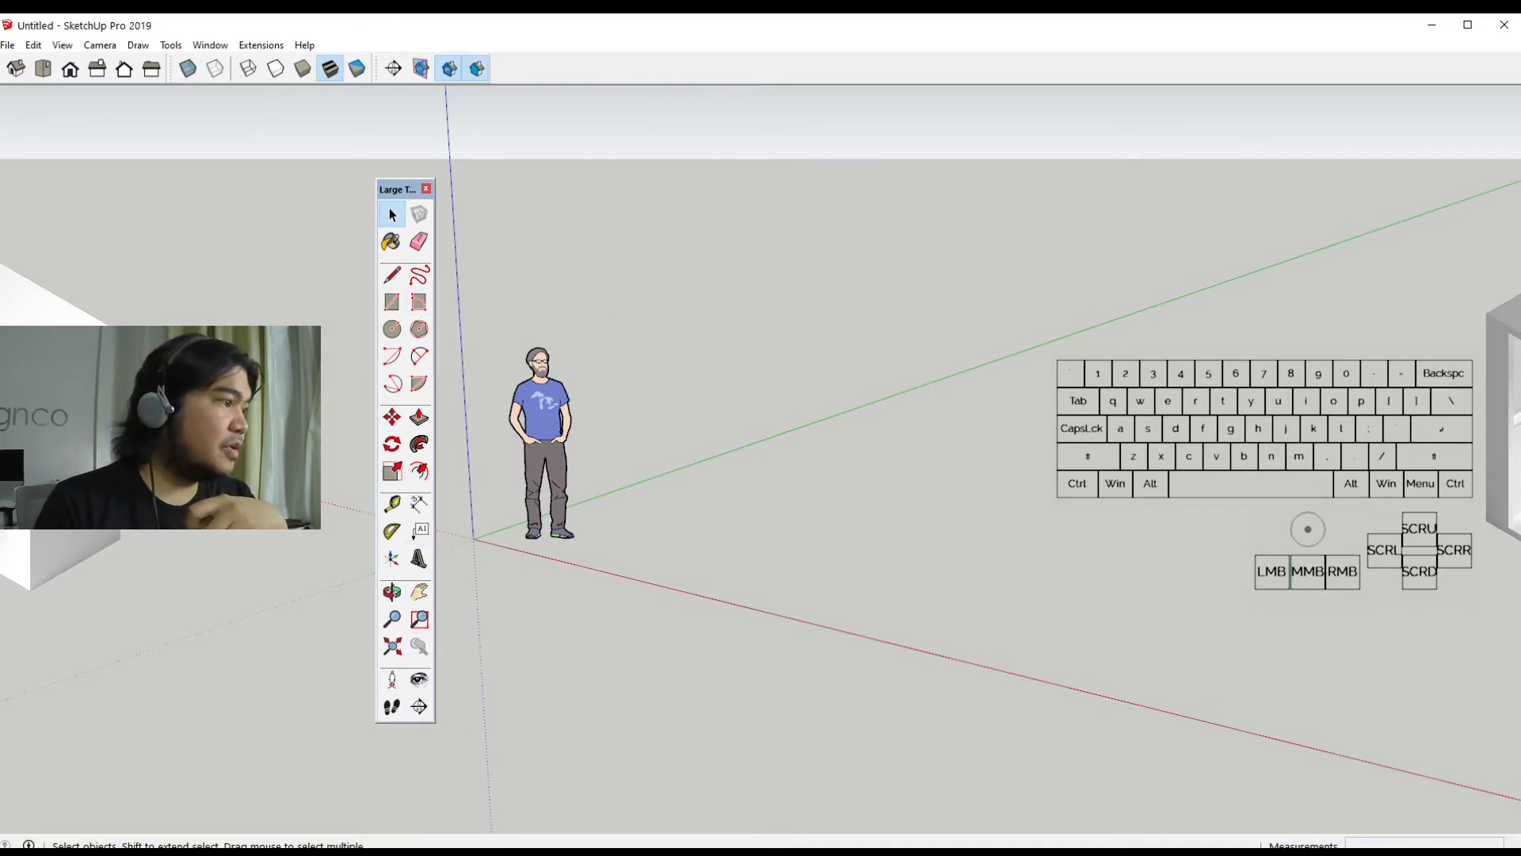
{"action": "left_click", "coordinate": [426, 188]}
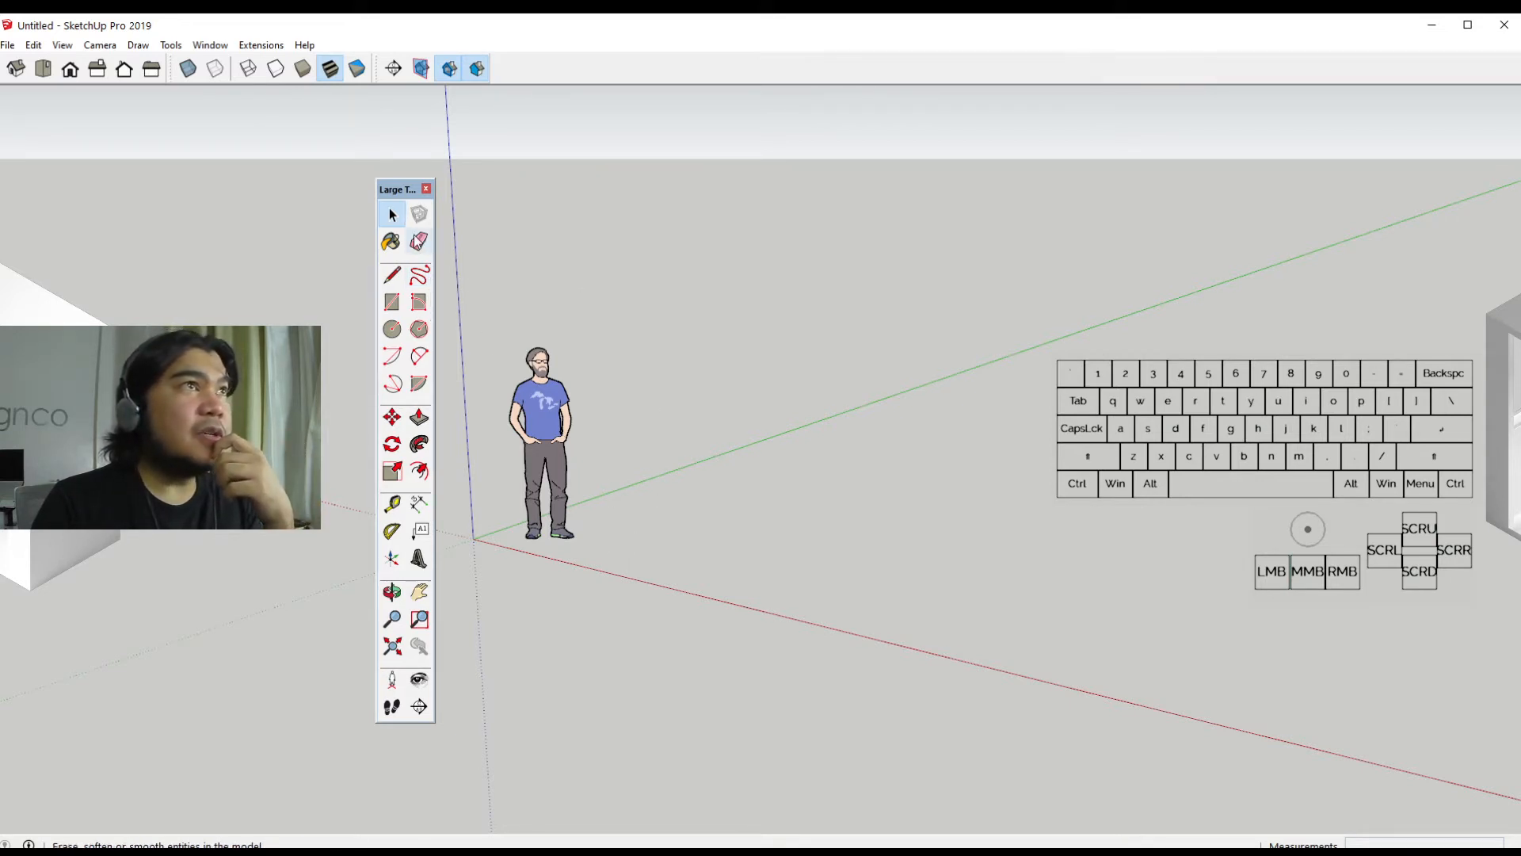
{"action": "left_click", "coordinate": [391, 216]}
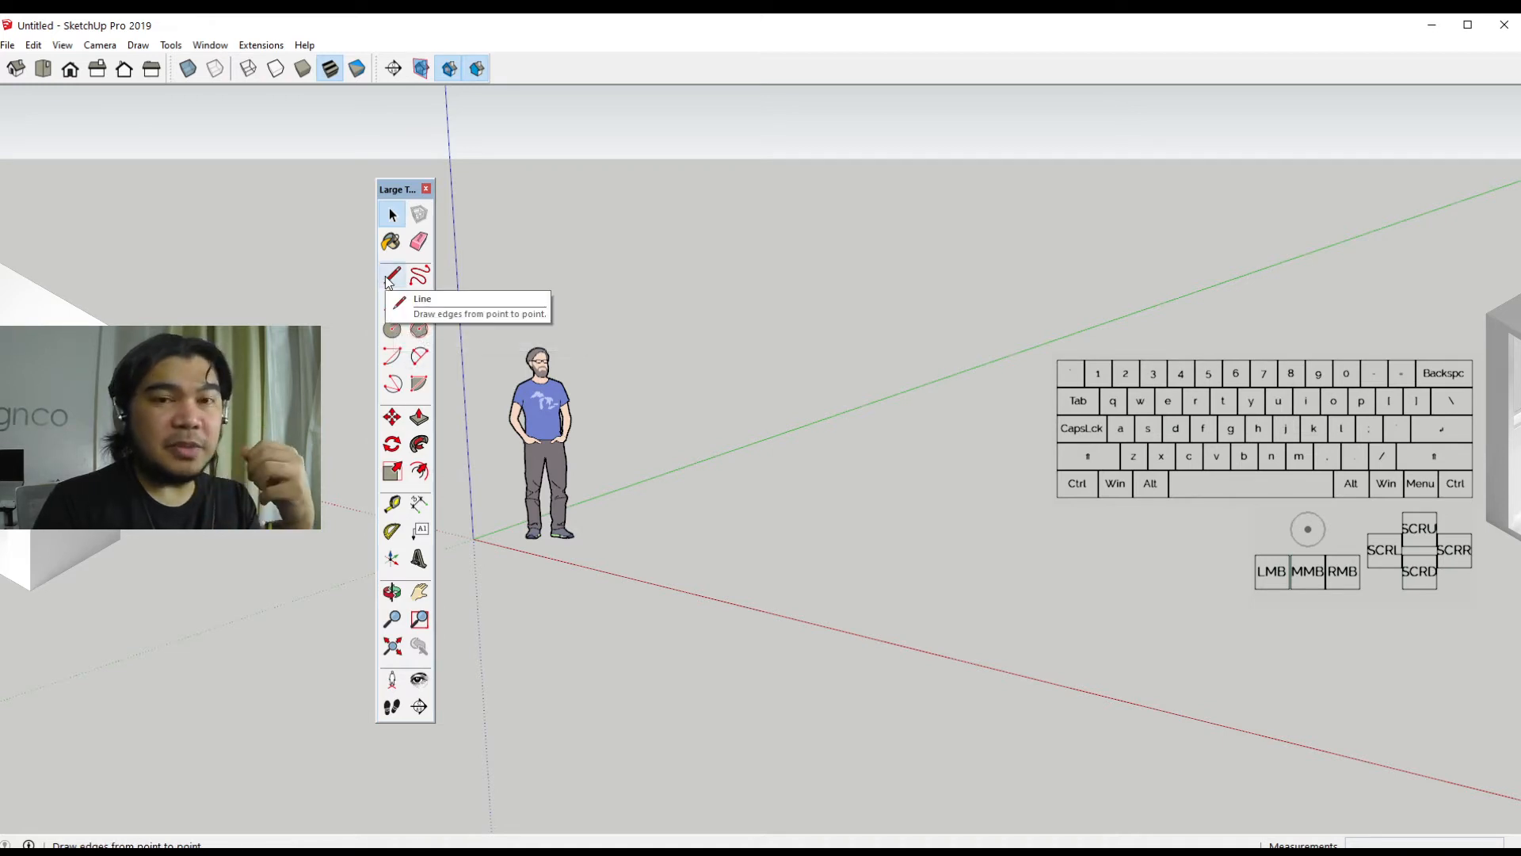
Draw a closed rectangular face on the ground beside the scale figure with the Line tool, its green-axis sides about 2780 mm long
{"action": "left_click", "coordinate": [388, 276]}
{"action": "left_click", "coordinate": [621, 544]}
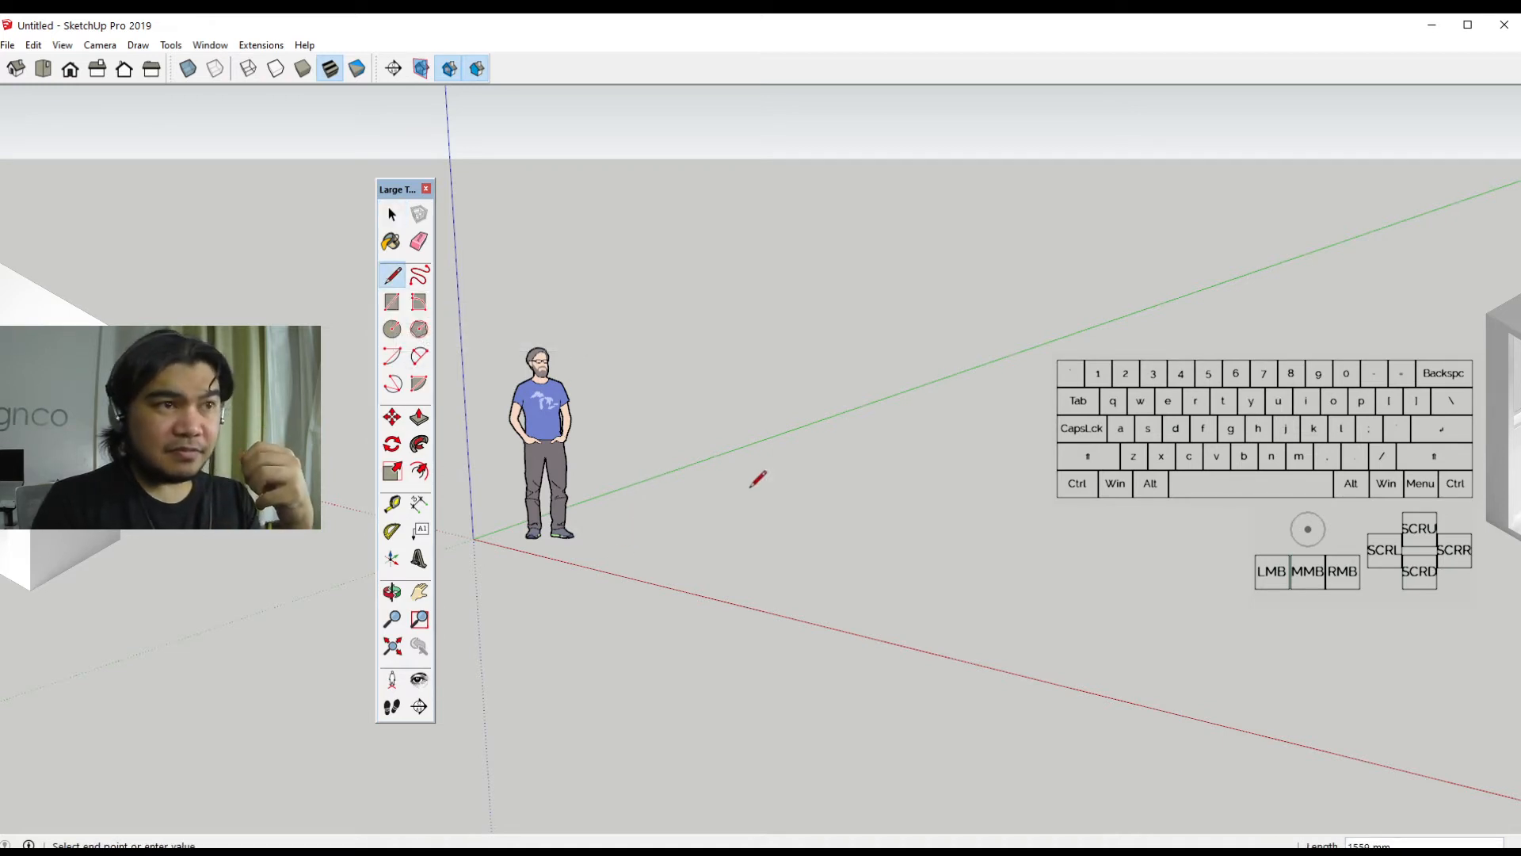
{"action": "left_click", "coordinate": [832, 594]}
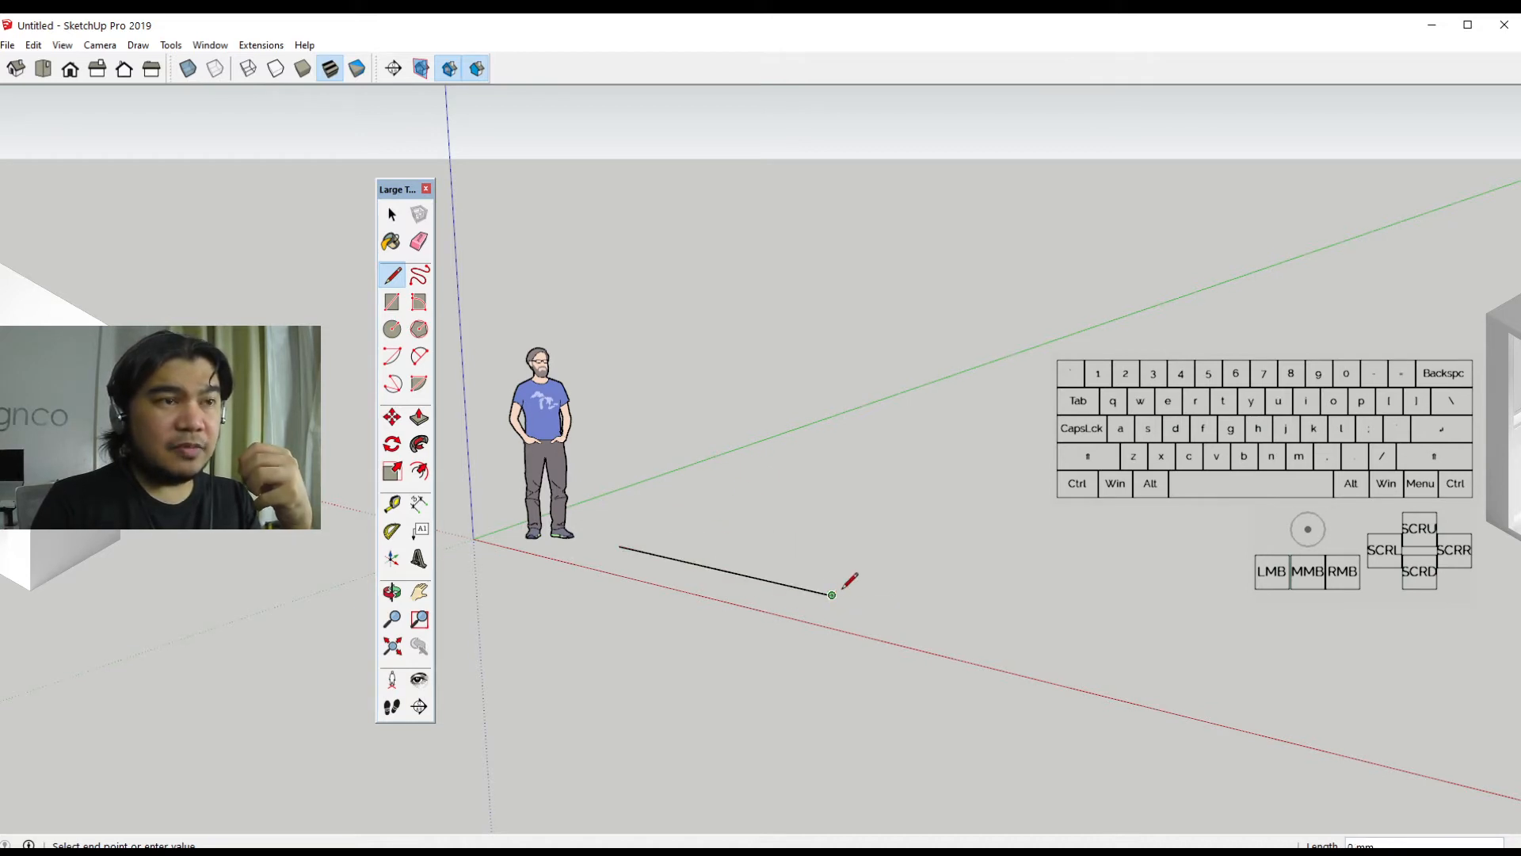
{"action": "left_click", "coordinate": [972, 514]}
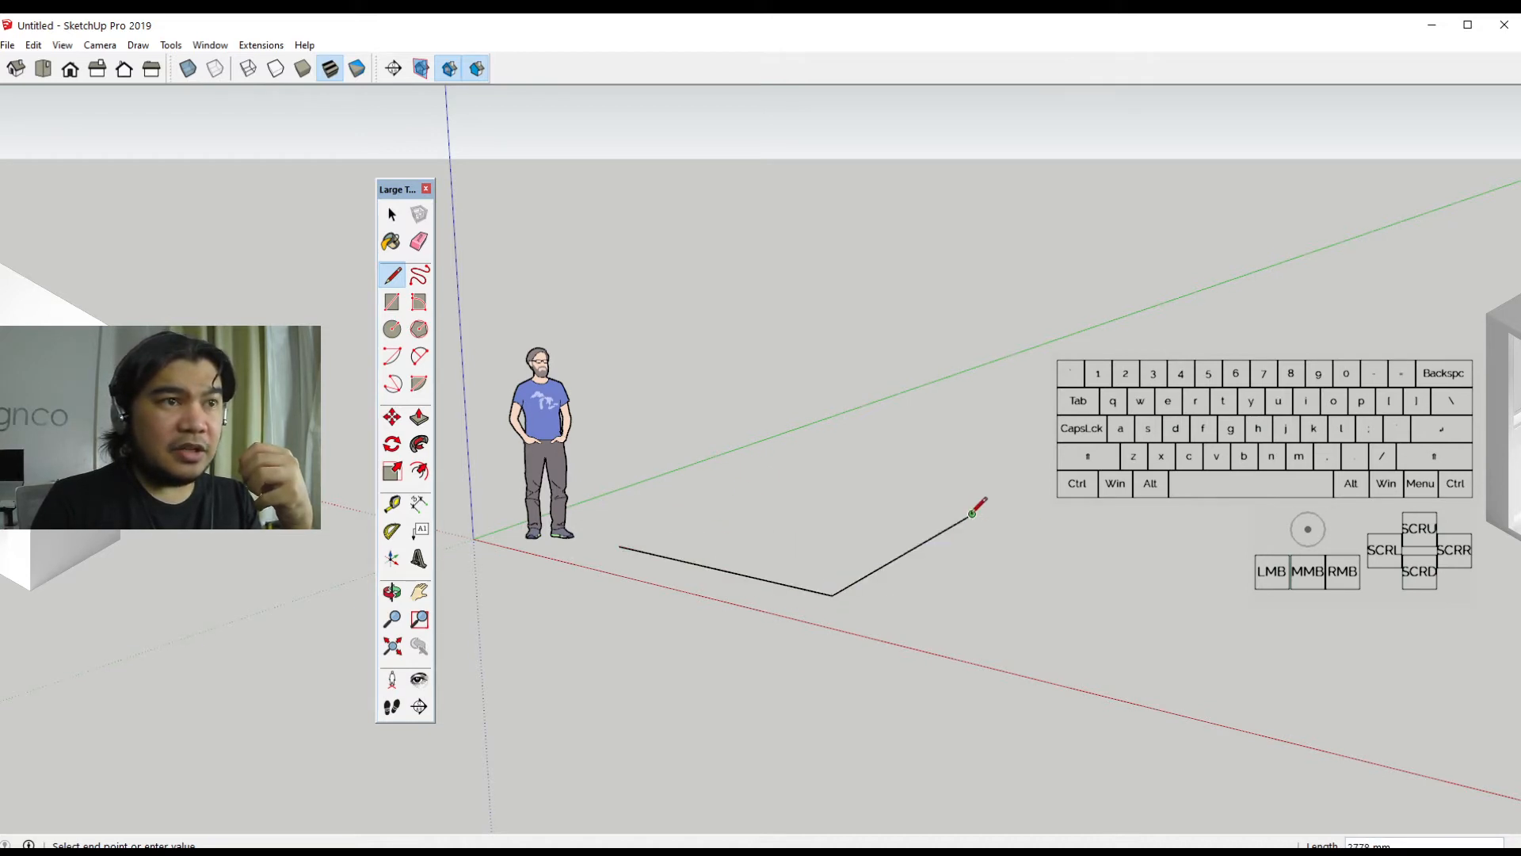
{"action": "left_click", "coordinate": [783, 481]}
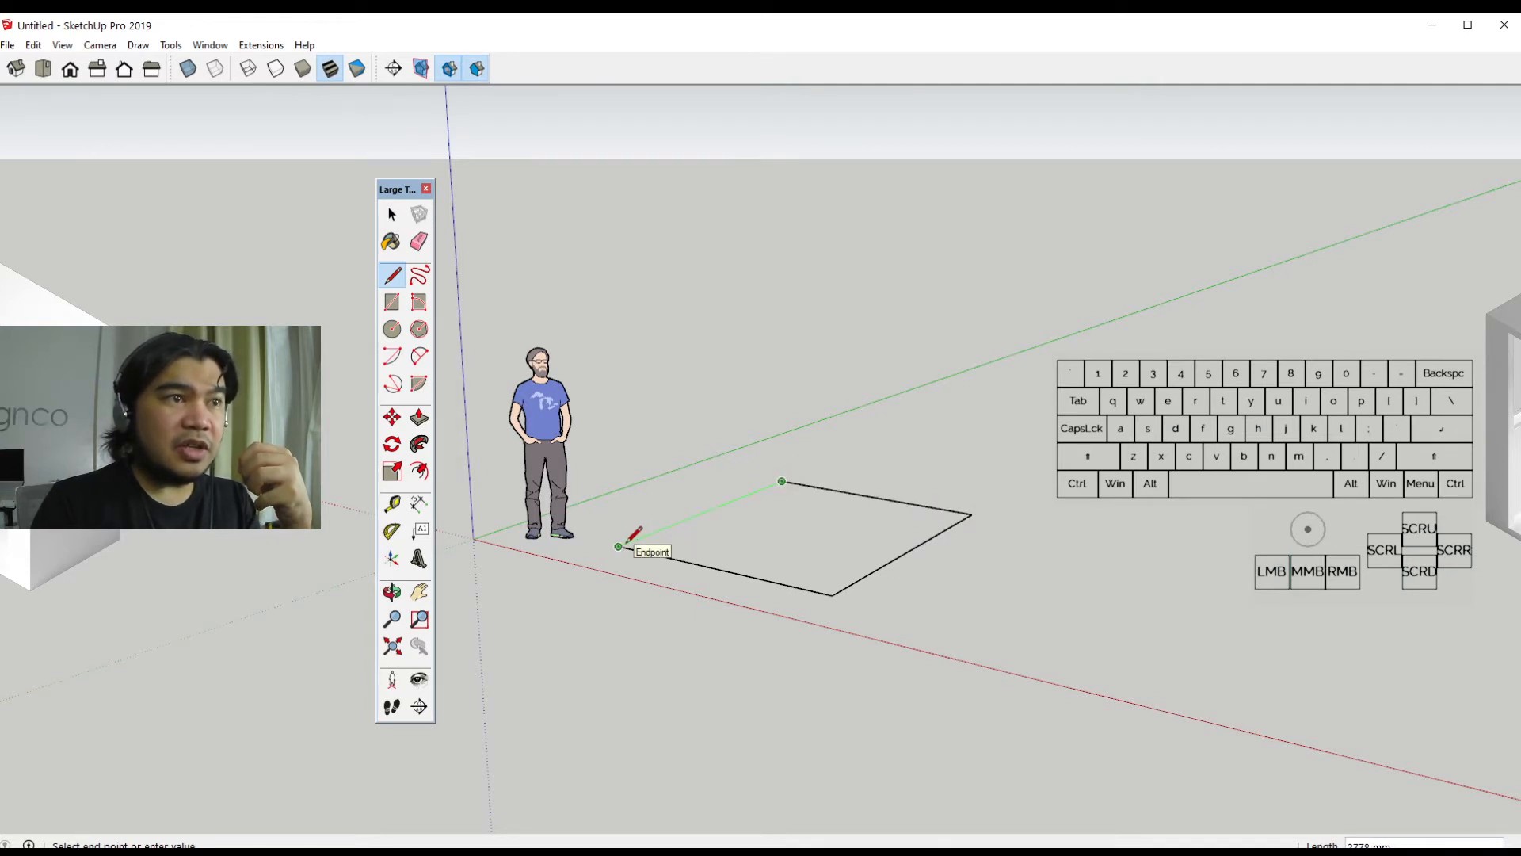
{"action": "left_click", "coordinate": [619, 547]}
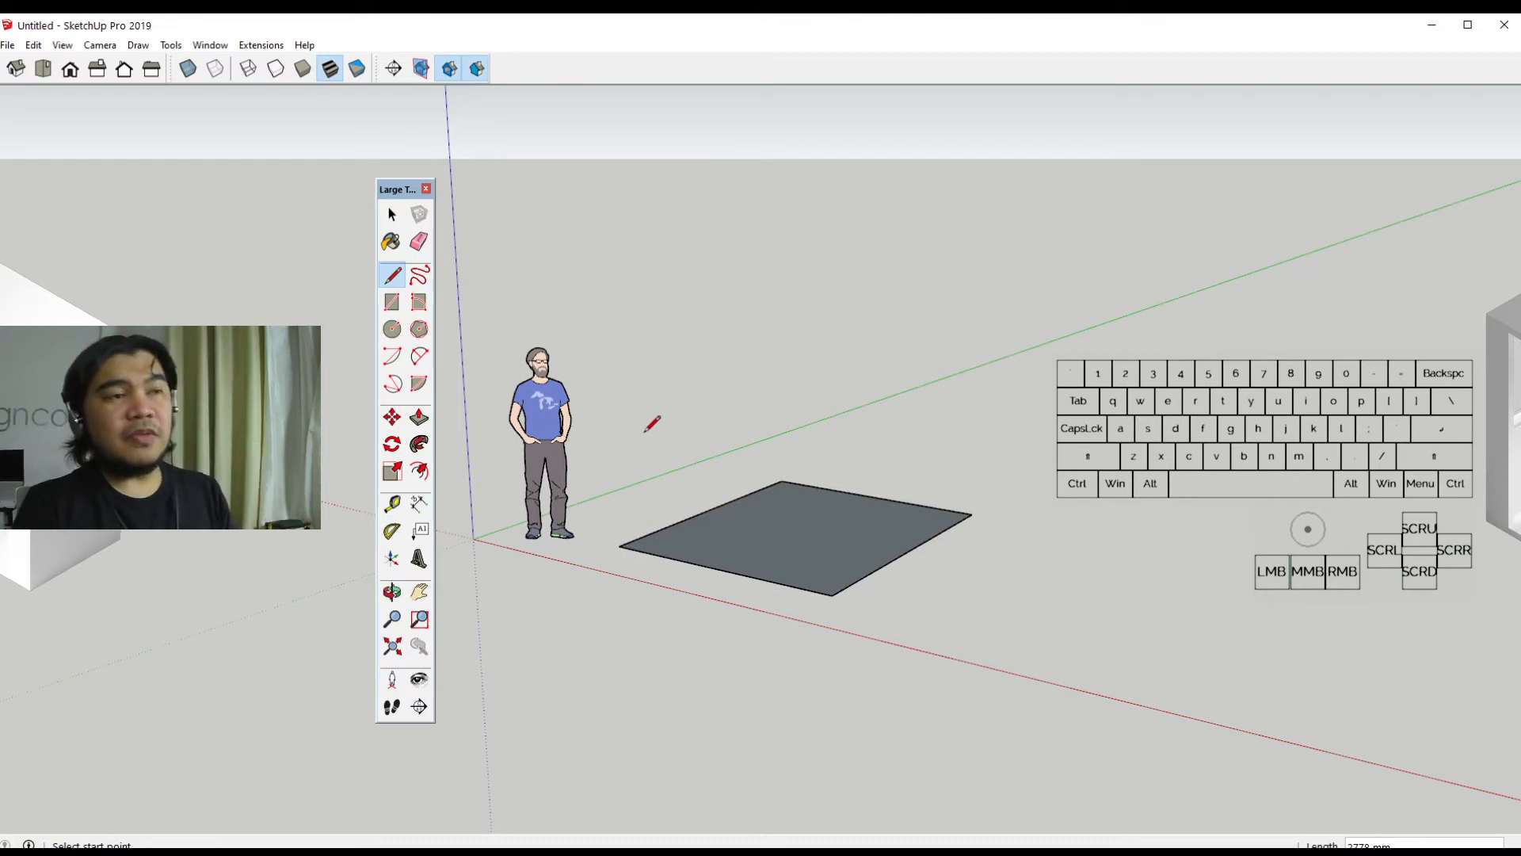
{"action": "key", "text": "space"}
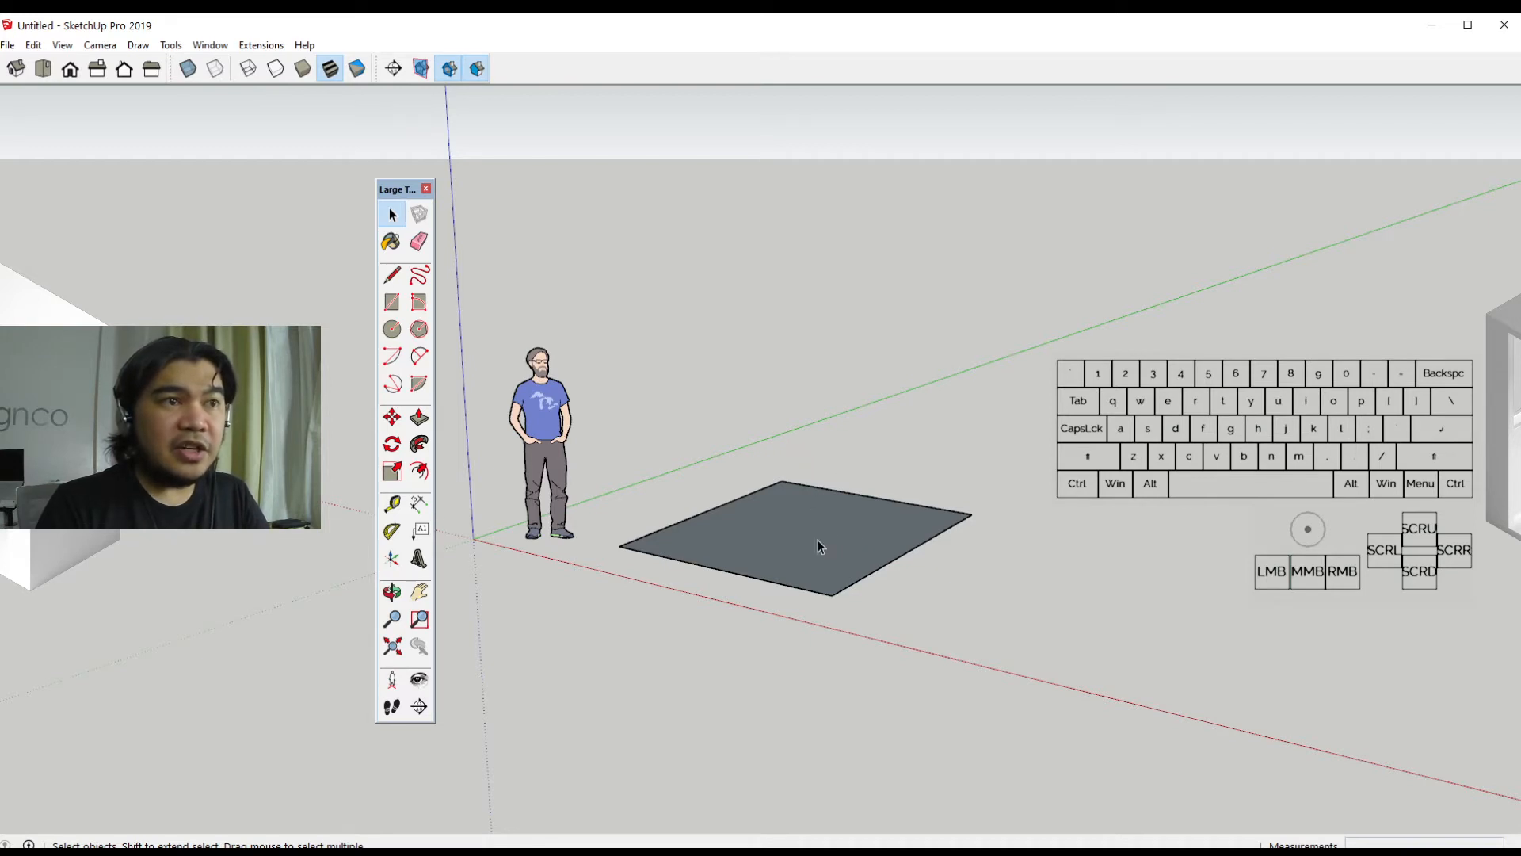
{"action": "scroll", "coordinate": [789, 561], "scroll_direction": "up", "scroll_amount": 3}
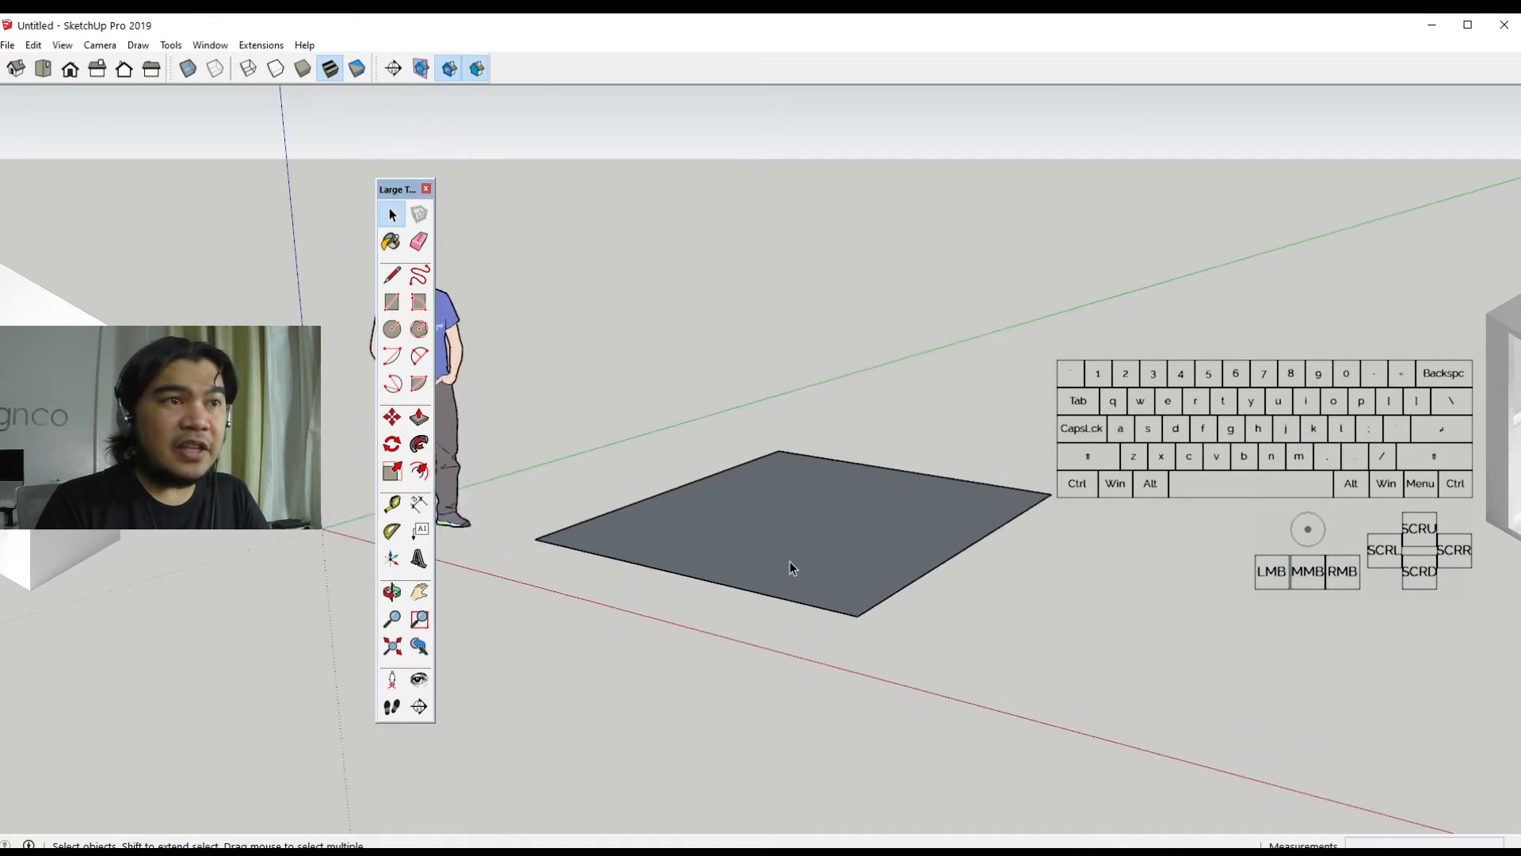
{"action": "middle_click_drag", "start_coordinate": [793, 576], "coordinate": [724, 635]}
{"action": "middle_click_drag", "start_coordinate": [767, 526], "coordinate": [728, 564]}
{"action": "middle_click_drag", "start_coordinate": [780, 518], "coordinate": [854, 509]}
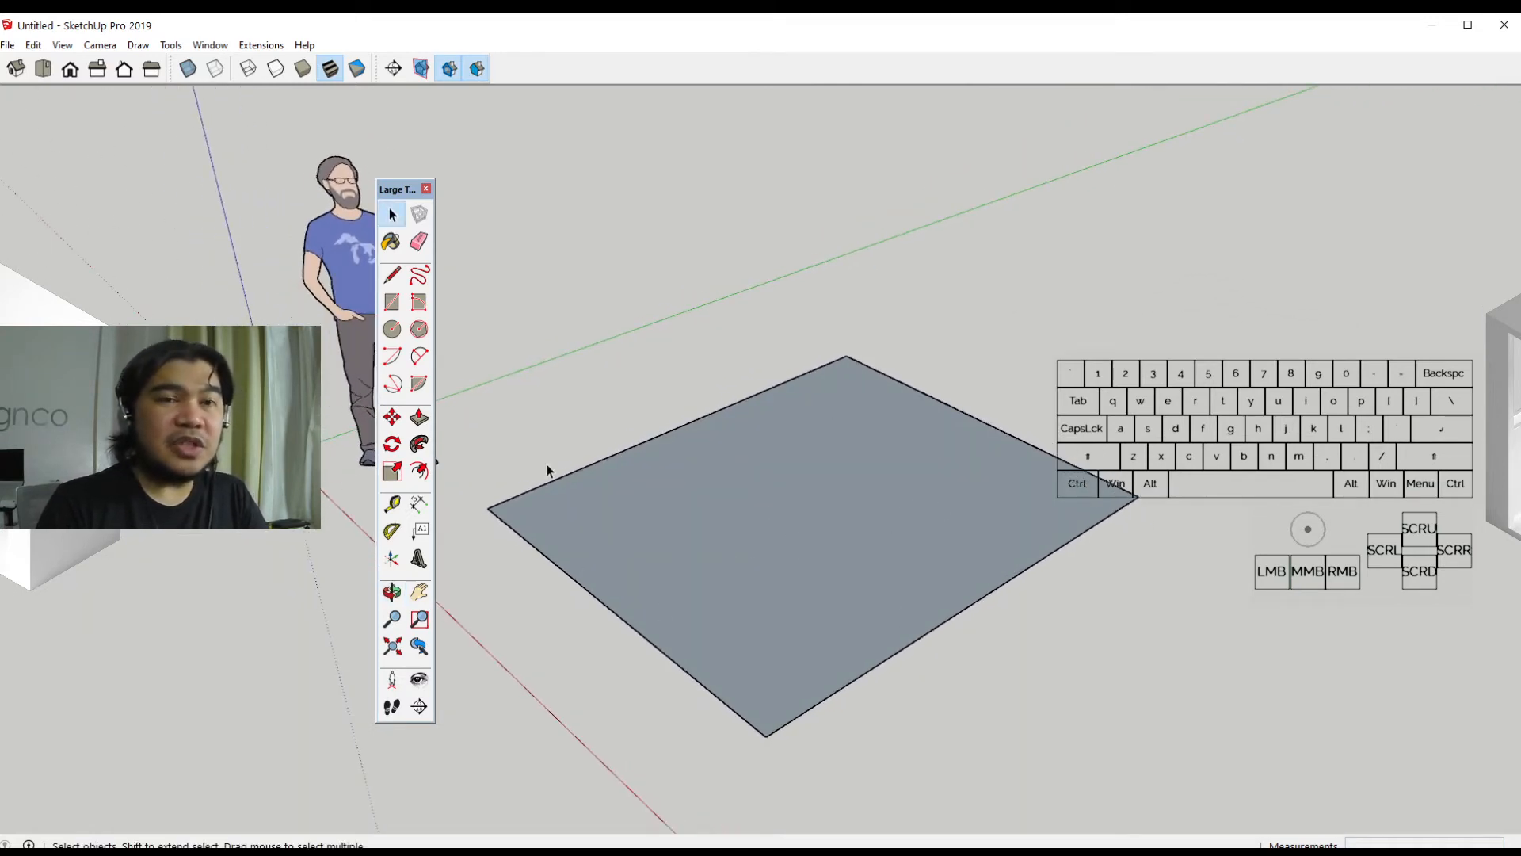
{"action": "middle_click_drag", "start_coordinate": [675, 586], "coordinate": [694, 517]}
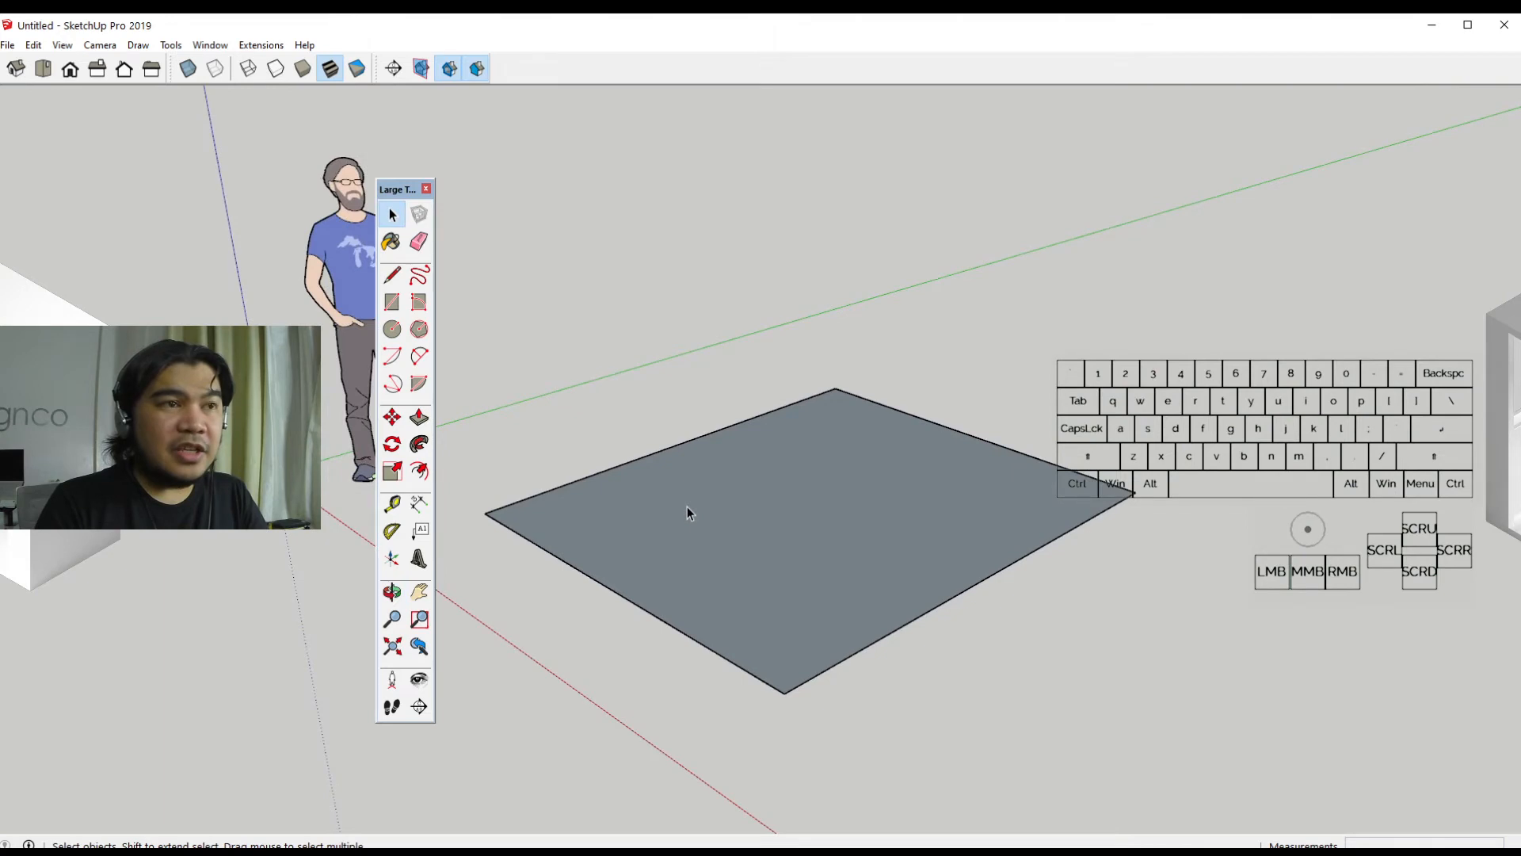
Extrude the ground rectangle upward into a box about 1560 mm high with Push/Pull
{"action": "middle_click_drag", "start_coordinate": [712, 510], "coordinate": [730, 472], "text": "shift"}
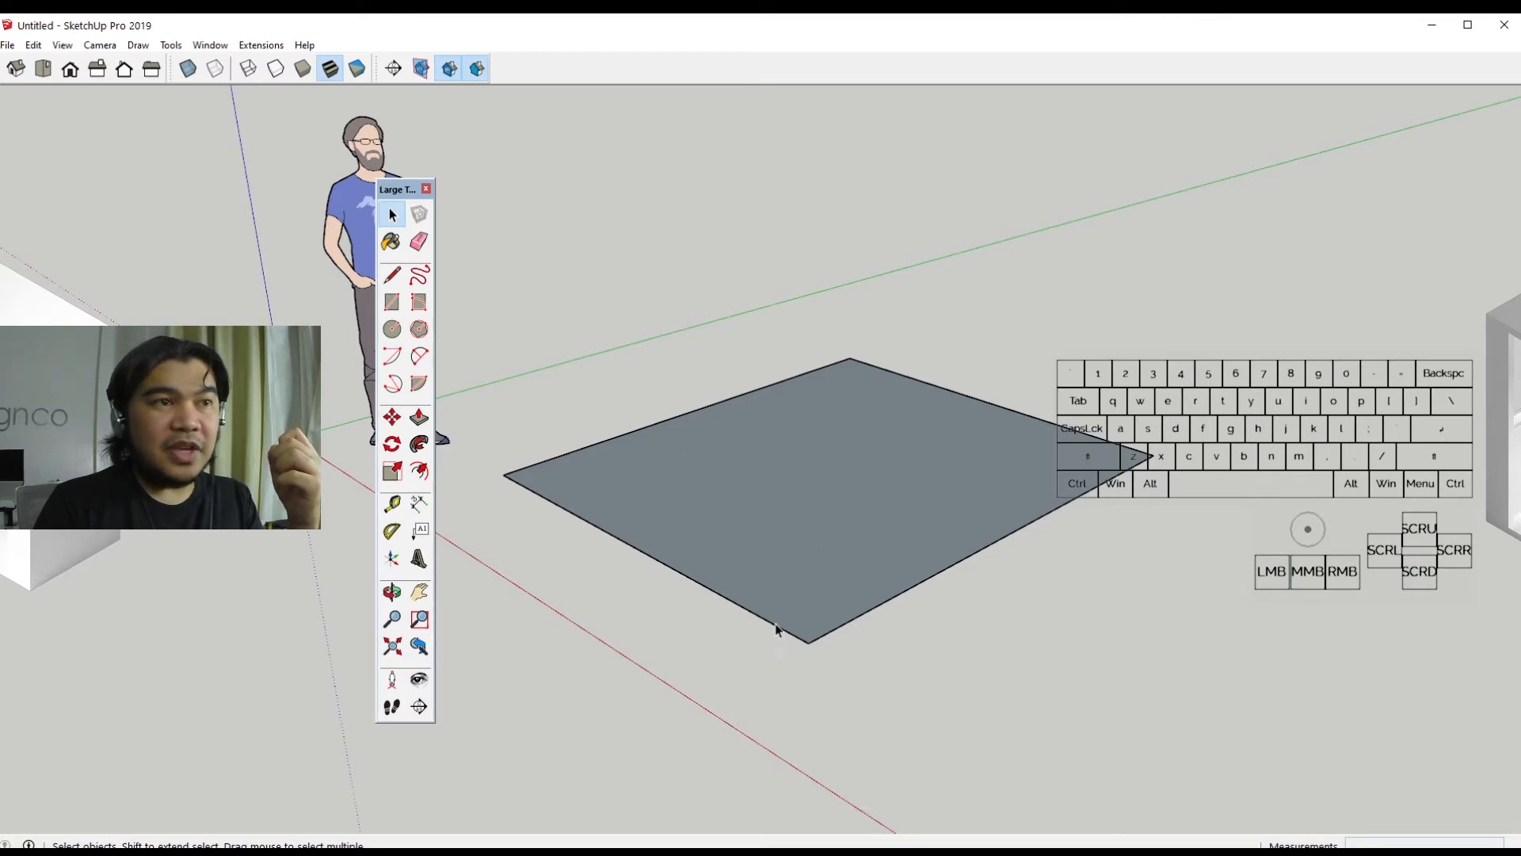
{"action": "mouse_move", "coordinate": [763, 631]}
{"action": "middle_mouse_down"}
{"action": "mouse_move", "coordinate": [747, 261]}
{"action": "mouse_move", "coordinate": [740, 612]}
{"action": "middle_mouse_up"}
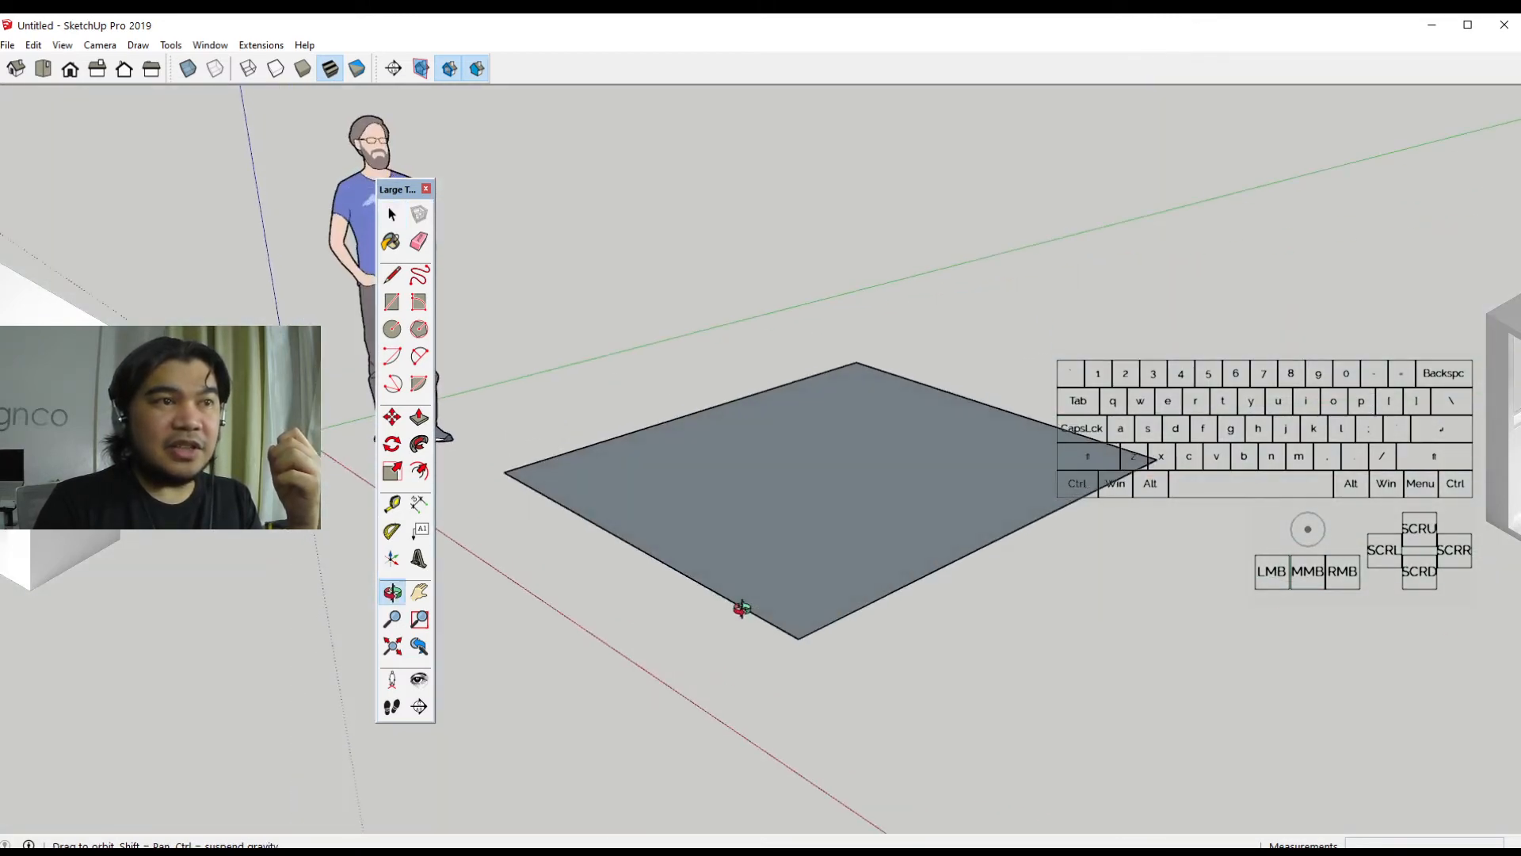
{"action": "left_click", "coordinate": [422, 421]}
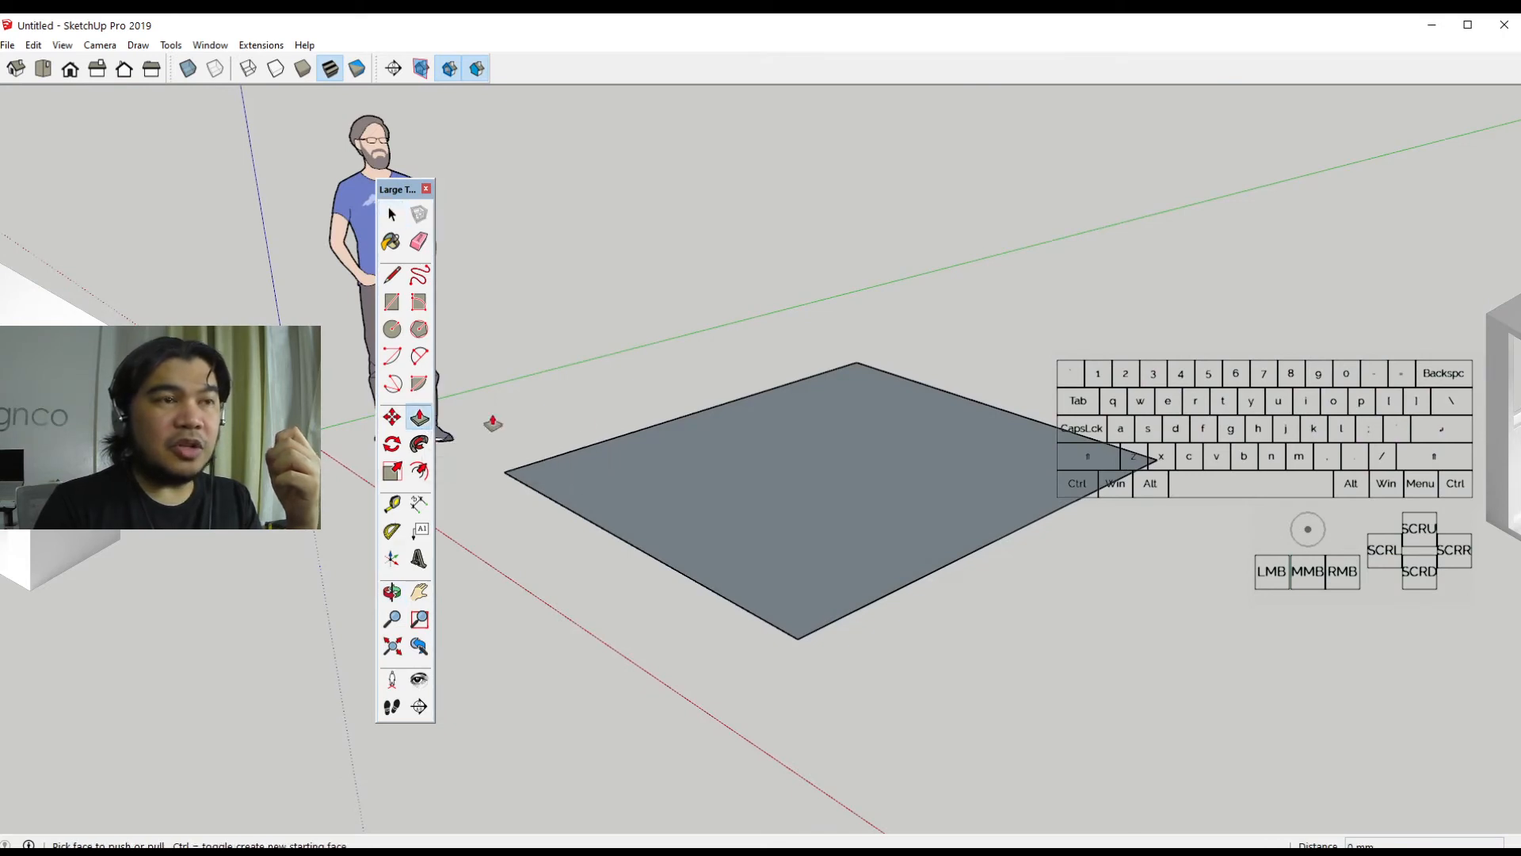
{"action": "left_click_drag", "start_coordinate": [832, 498], "coordinate": [777, 198]}
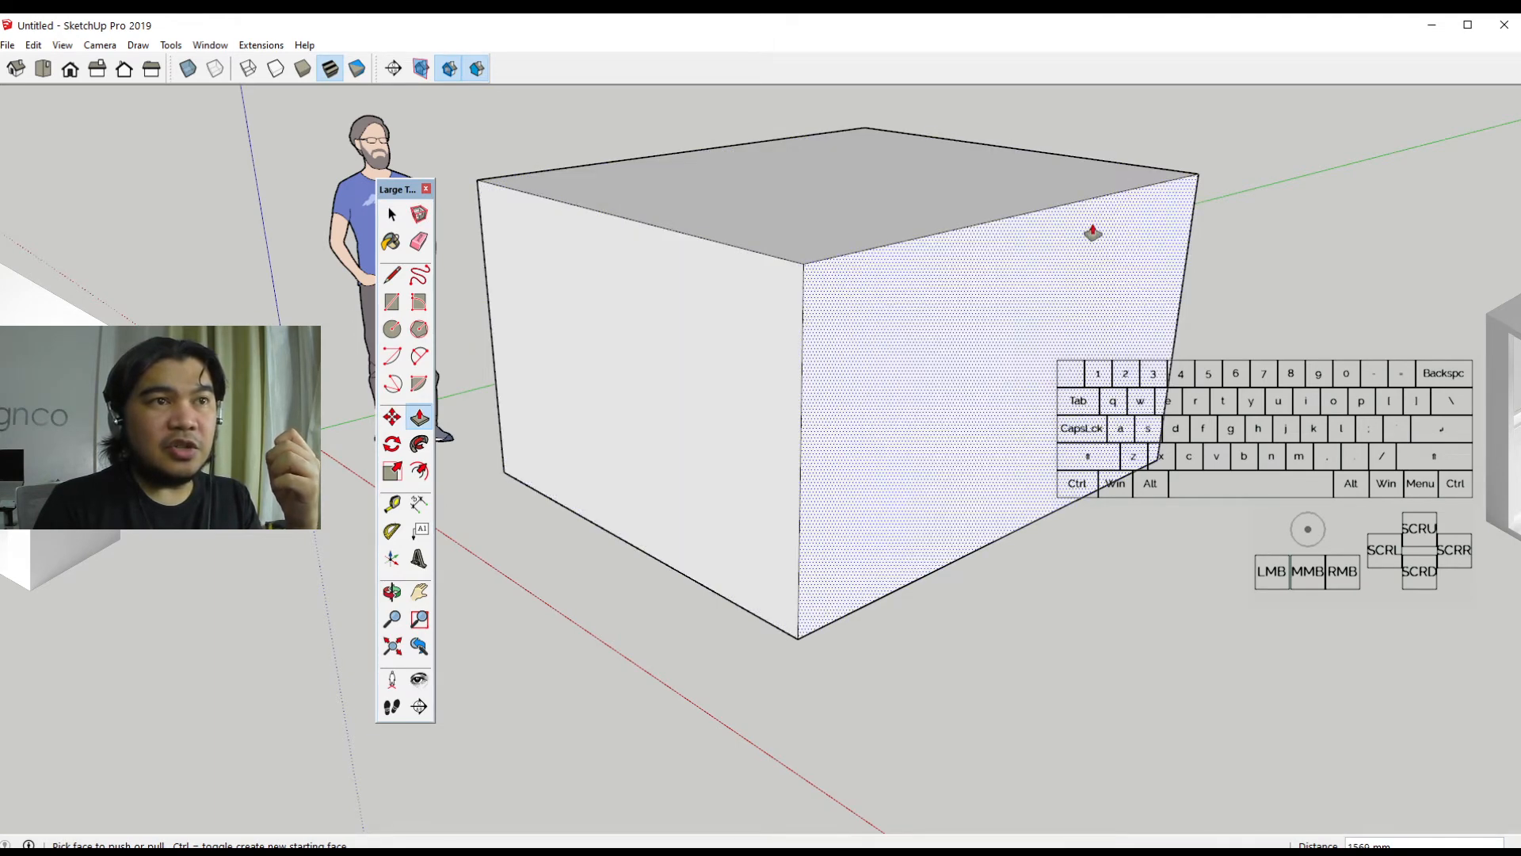
{"action": "middle_click_drag", "start_coordinate": [814, 380], "coordinate": [701, 520]}
{"action": "key", "text": "p"}
{"action": "scroll", "coordinate": [799, 498], "scroll_direction": "down", "scroll_amount": 2}
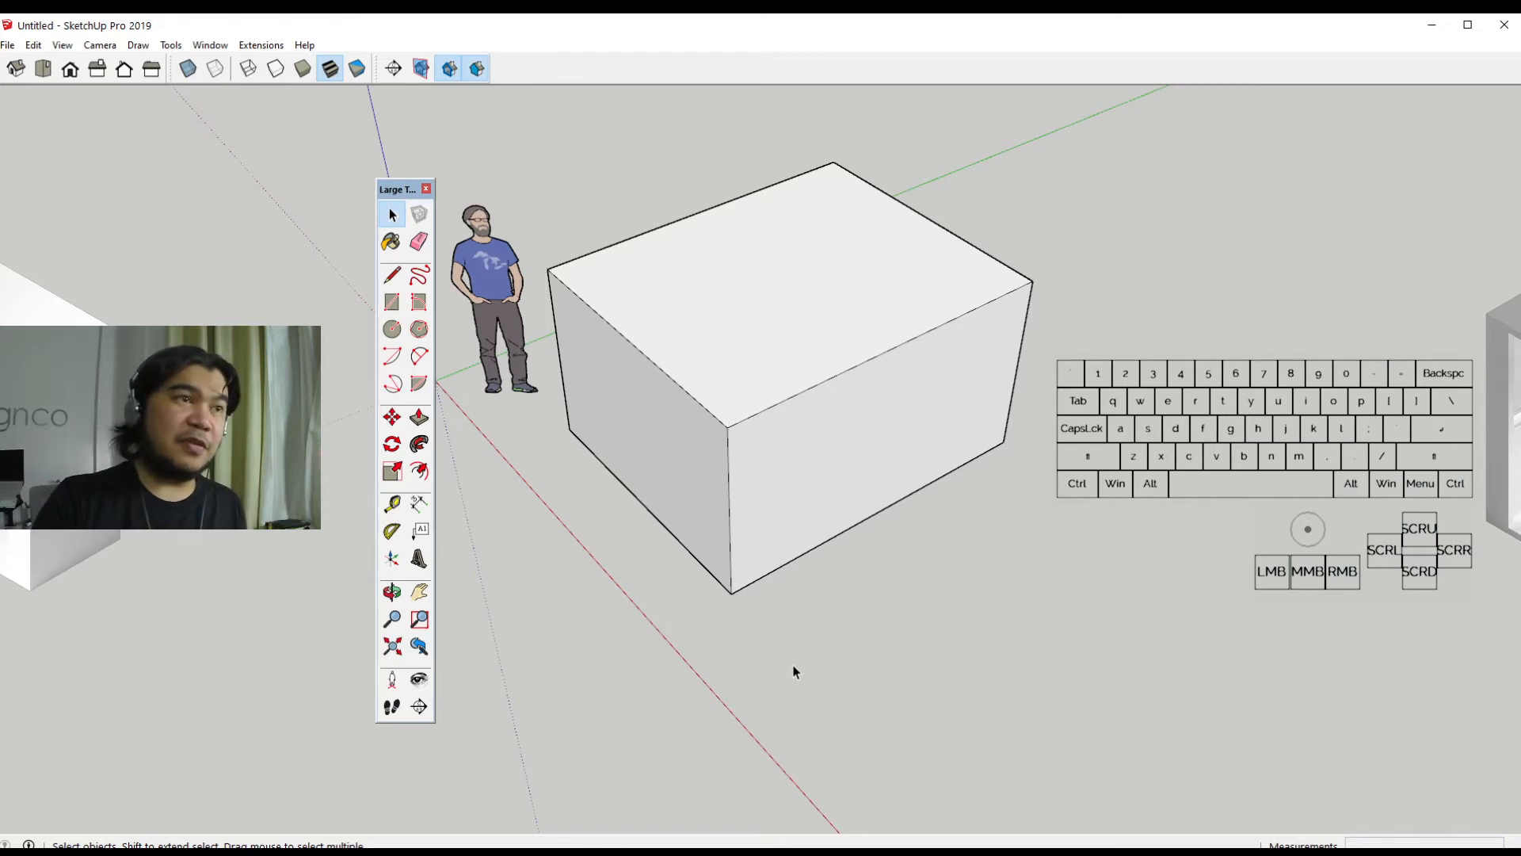
Draw a closed, irregular curved face on the ground in front of the box with the Freehand tool
{"action": "left_click", "coordinate": [416, 281]}
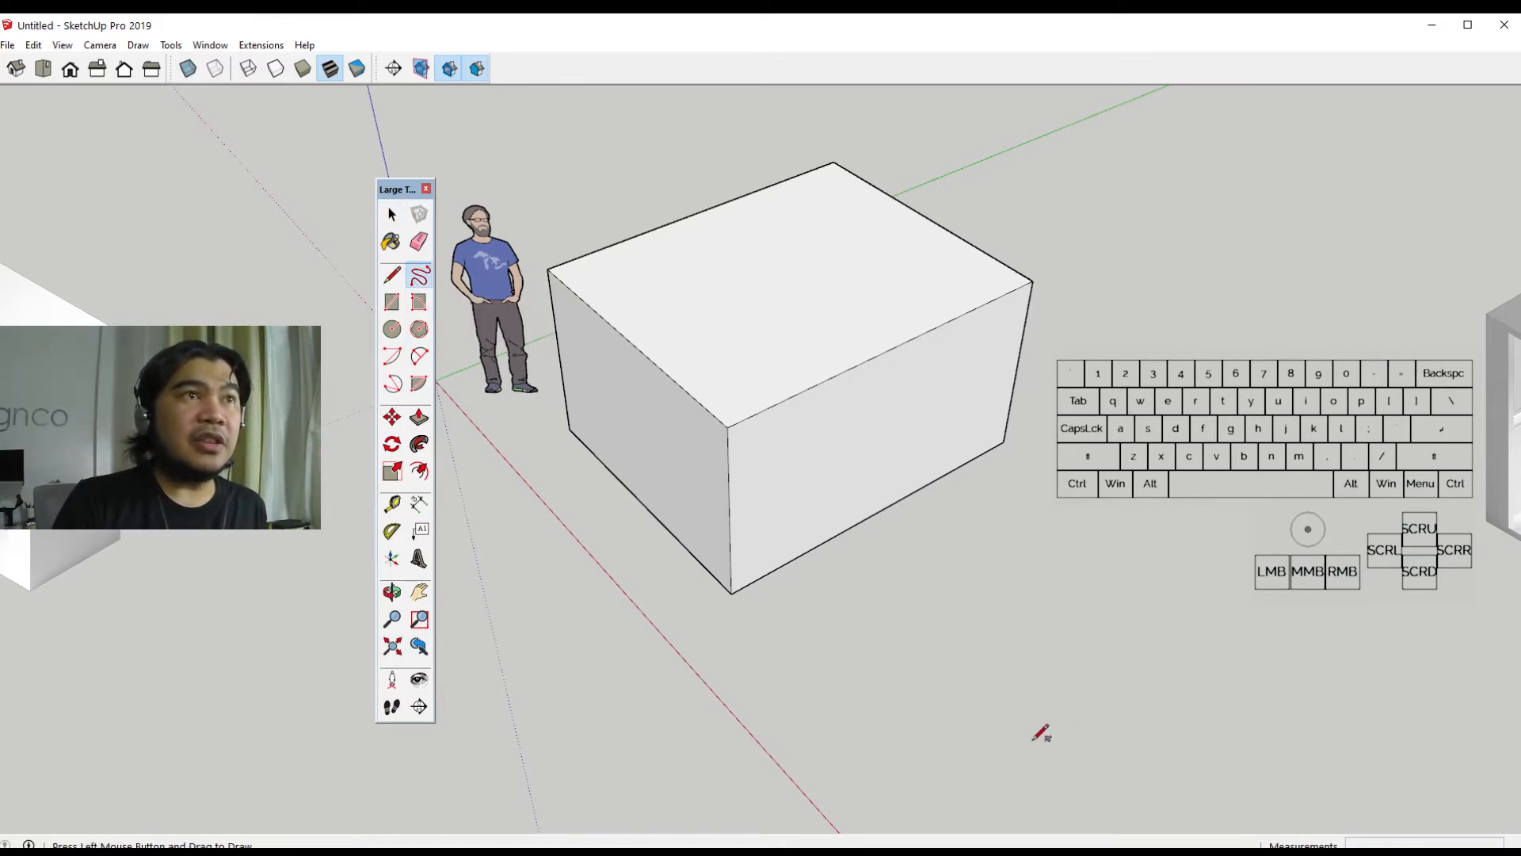
{"action": "mouse_move", "coordinate": [869, 780]}
{"action": "left_mouse_down"}
{"action": "mouse_move", "coordinate": [1060, 753]}
{"action": "mouse_move", "coordinate": [484, 614]}
{"action": "mouse_move", "coordinate": [725, 791]}
{"action": "mouse_move", "coordinate": [846, 801]}
{"action": "mouse_move", "coordinate": [872, 767]}
{"action": "mouse_move", "coordinate": [870, 781]}
{"action": "left_mouse_up"}
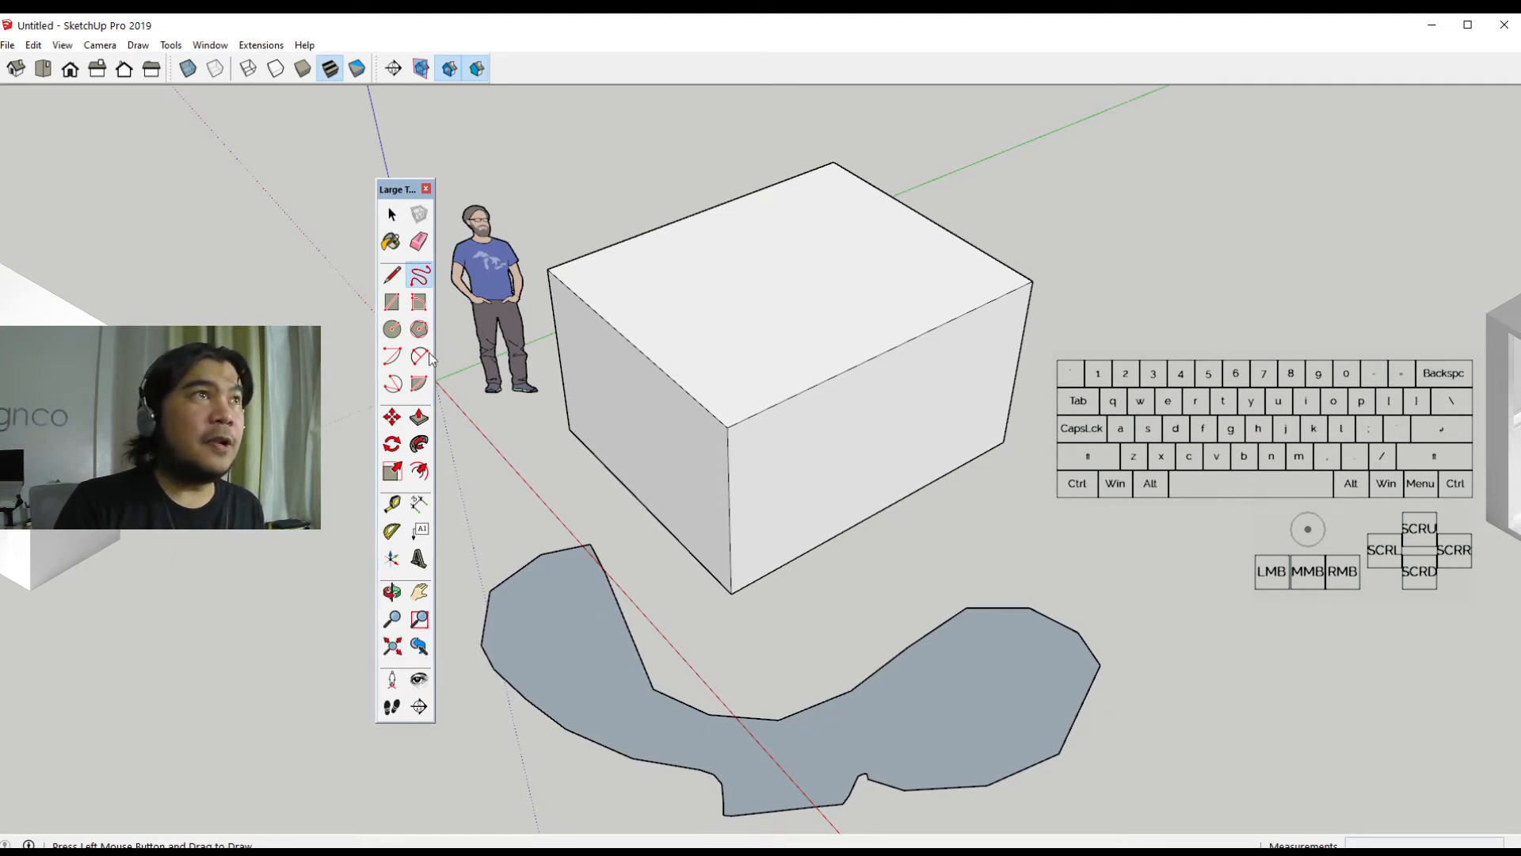
Draw two separate rectangles on the ground beside the box, about 1860 × 1860 mm and about 1770 × 1260 mm
{"action": "left_click", "coordinate": [393, 303]}
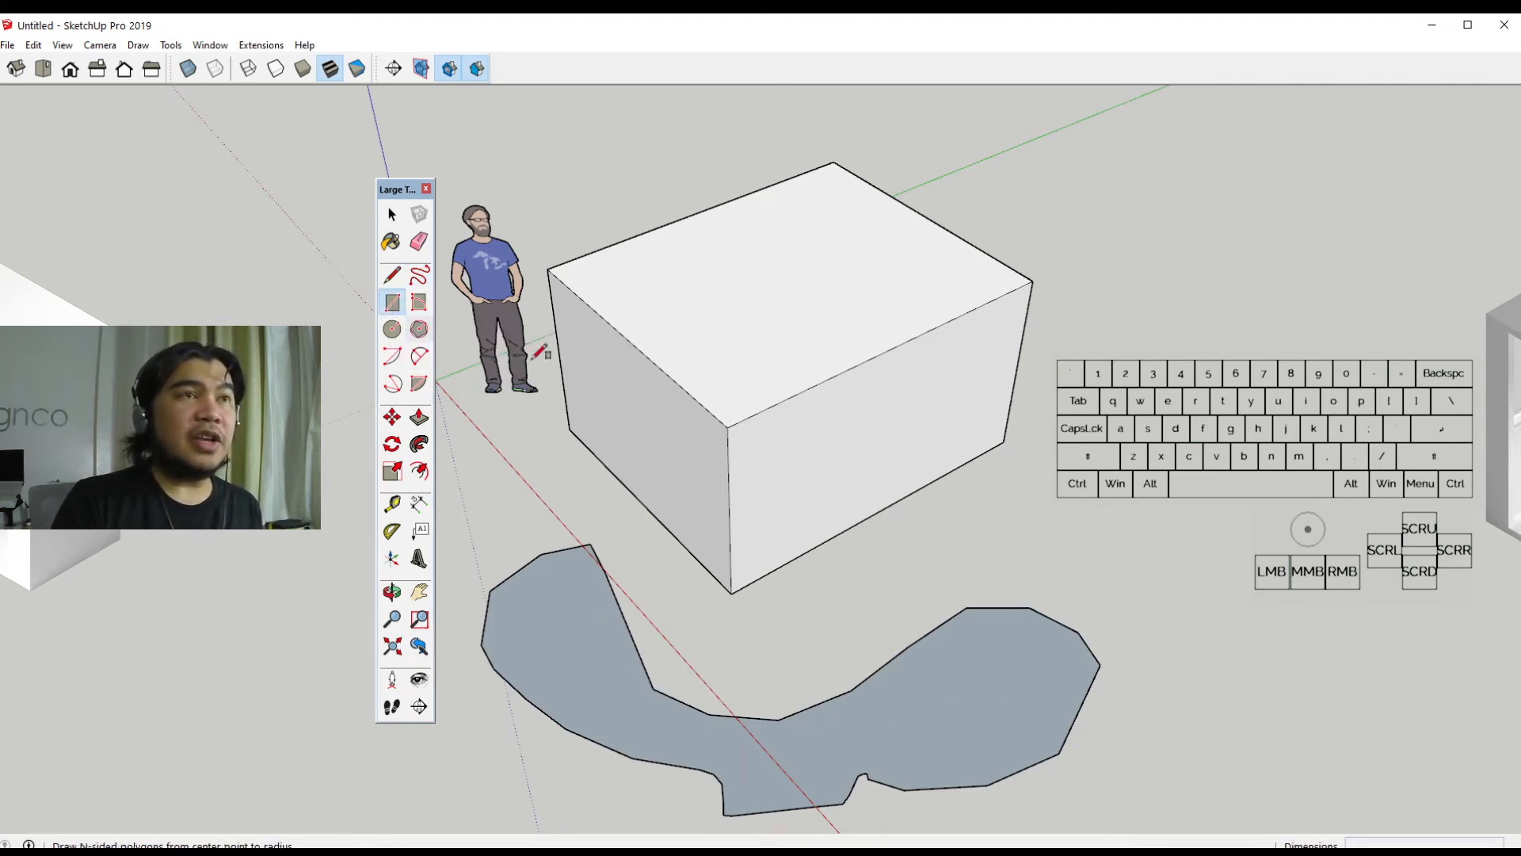
{"action": "left_click", "coordinate": [1046, 532]}
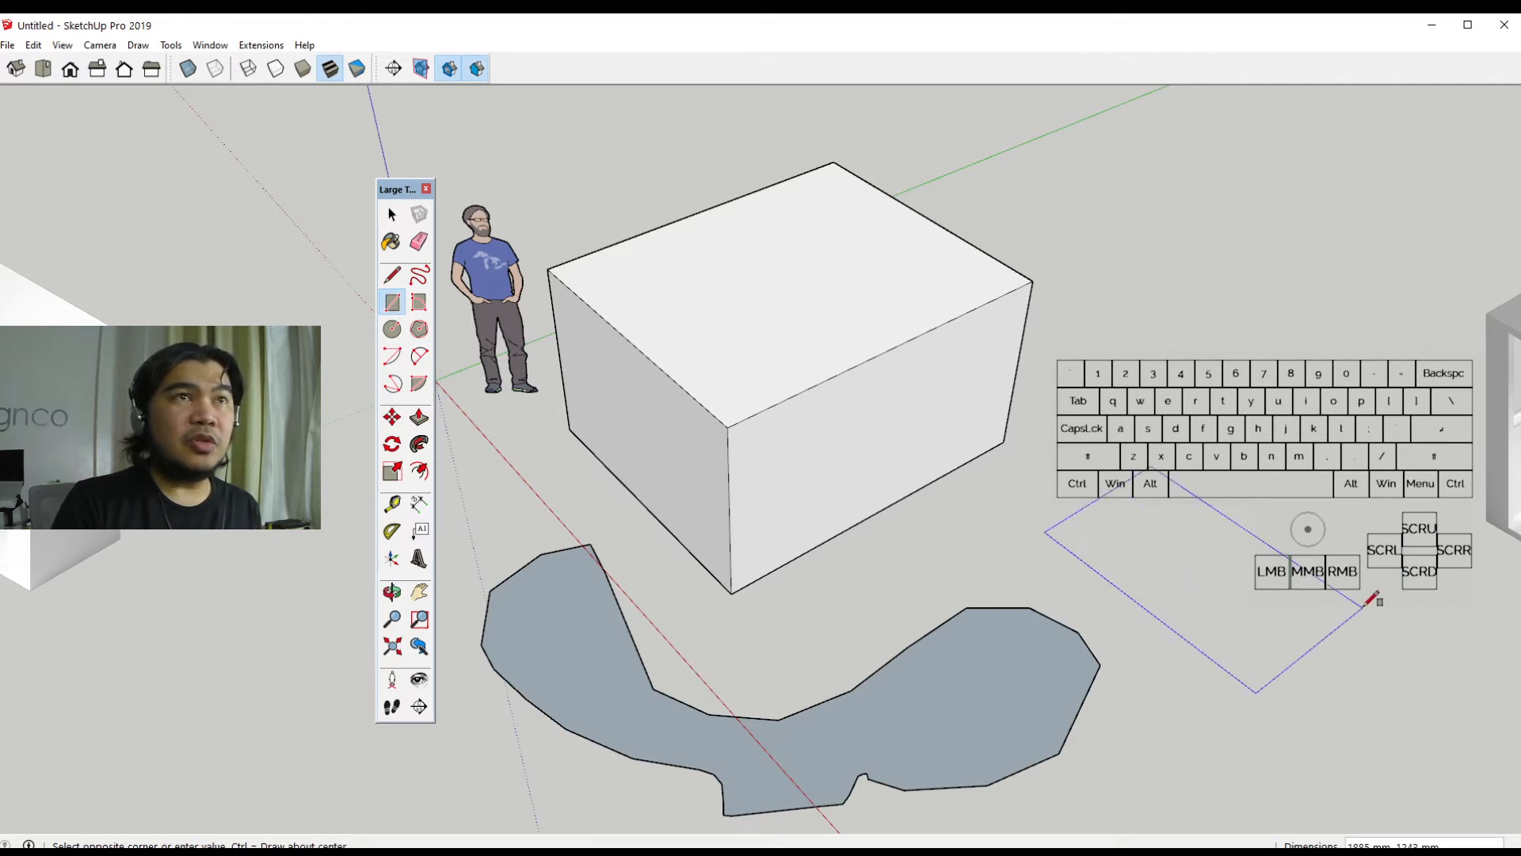
{"action": "left_click", "coordinate": [1403, 567]}
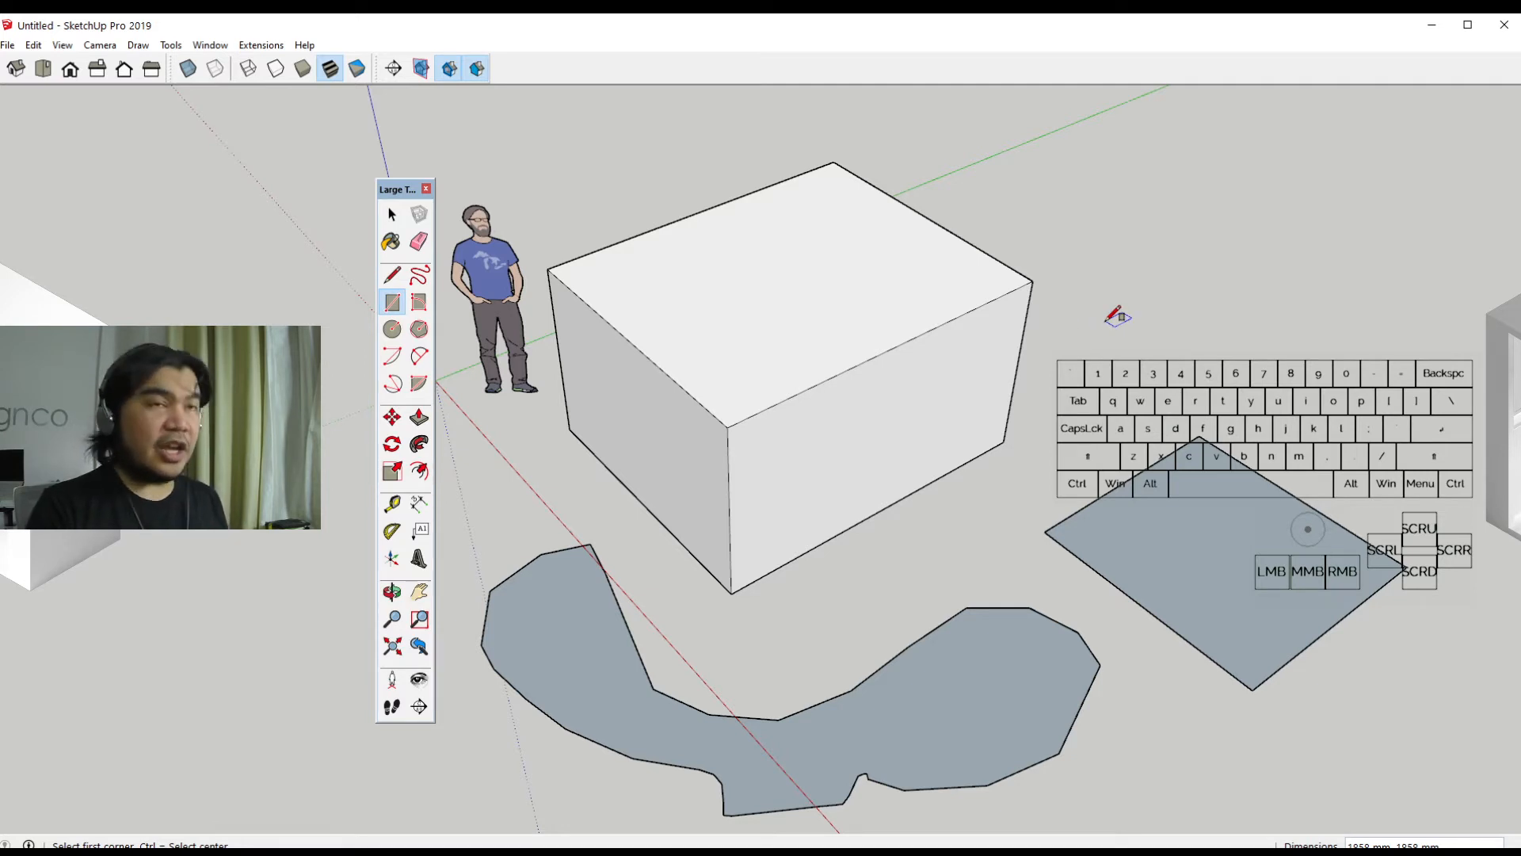
{"action": "left_click", "coordinate": [1053, 227]}
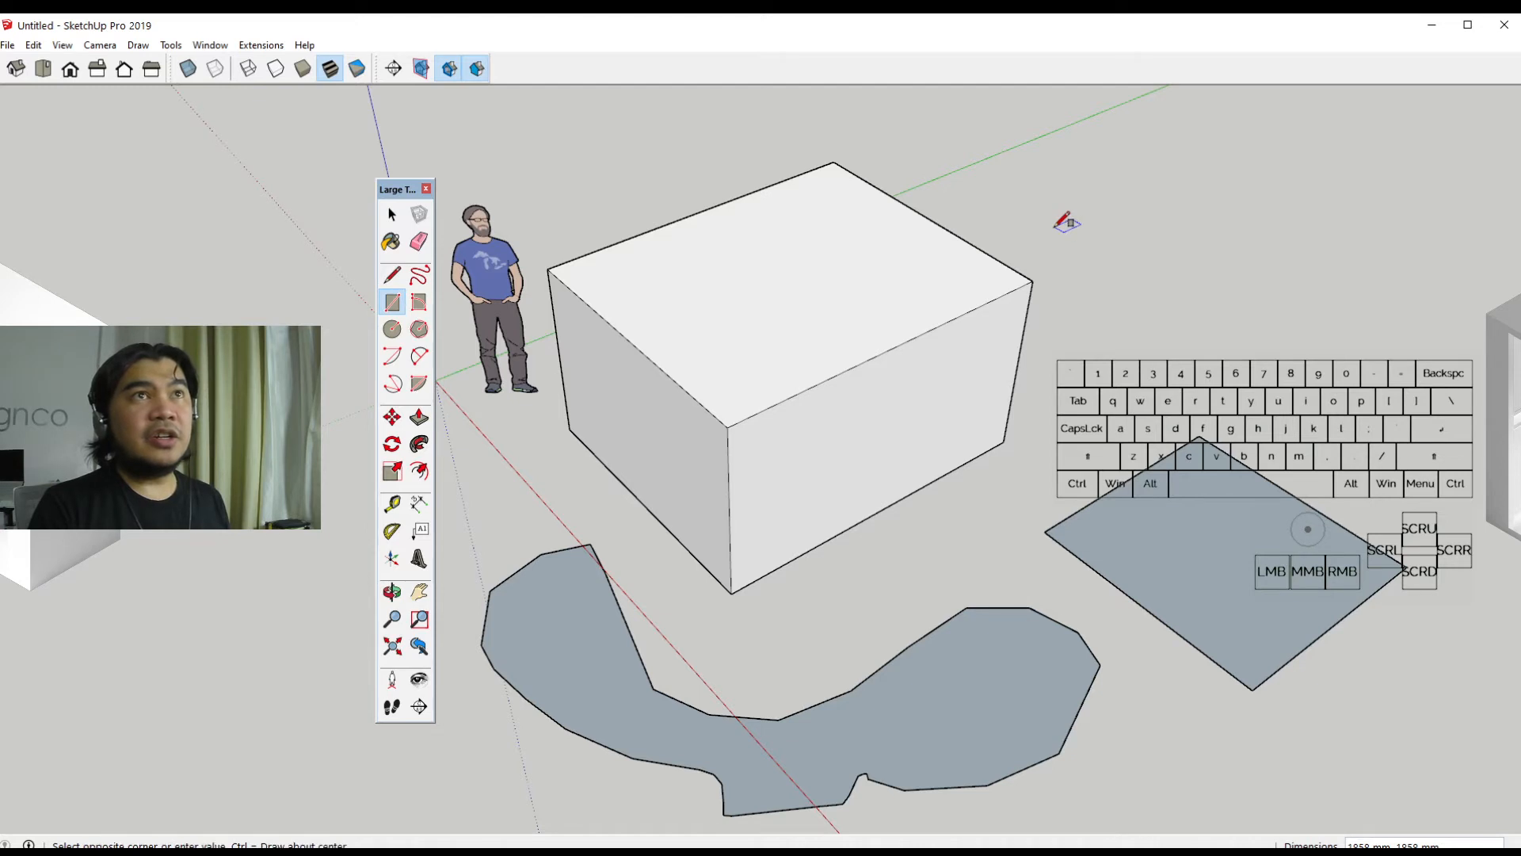
{"action": "left_click", "coordinate": [1277, 259]}
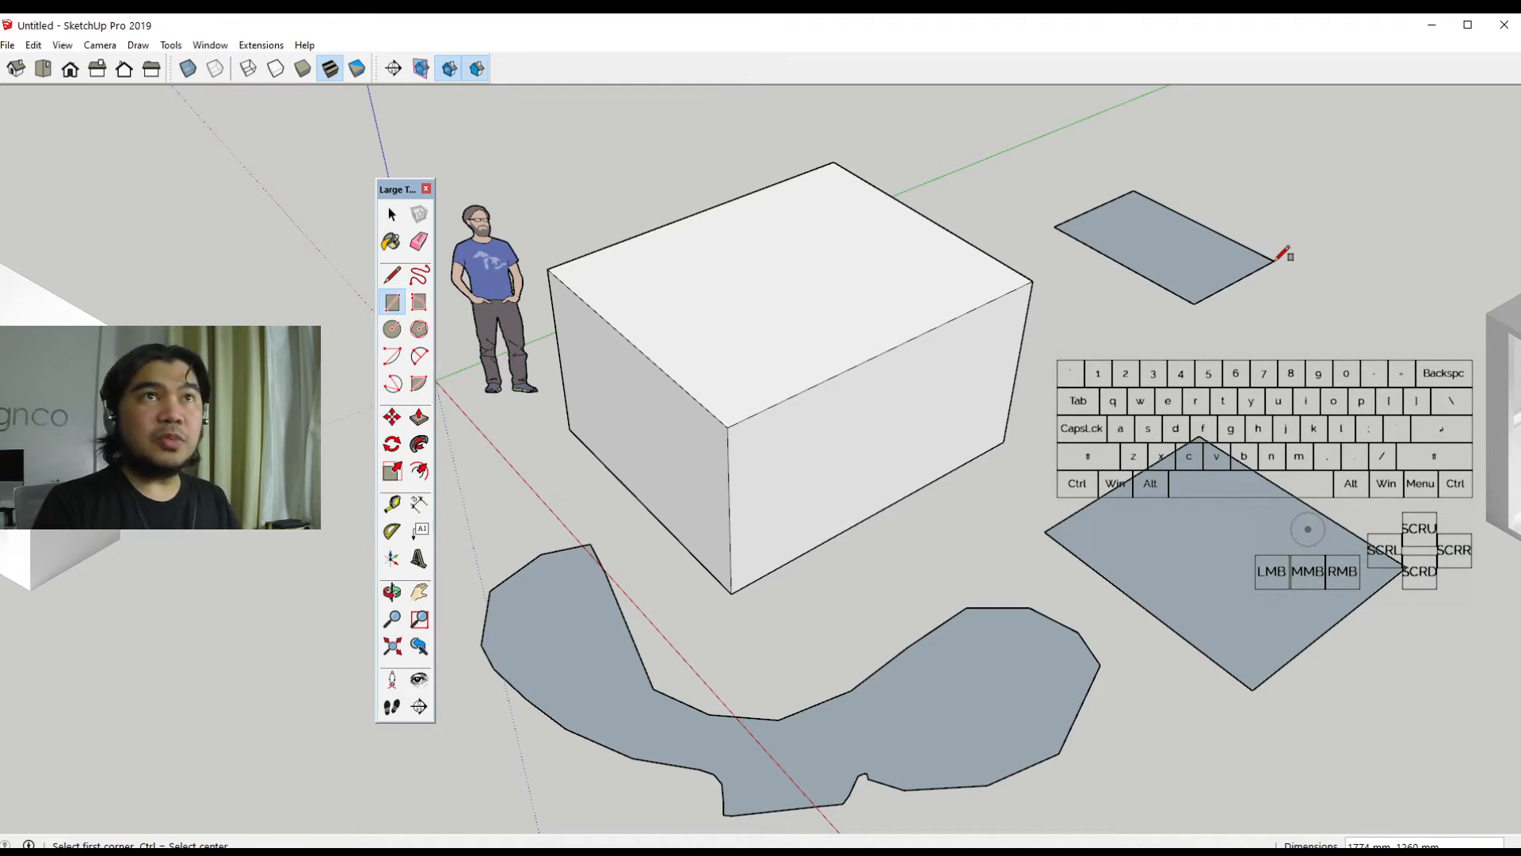
{"action": "key", "text": "p"}
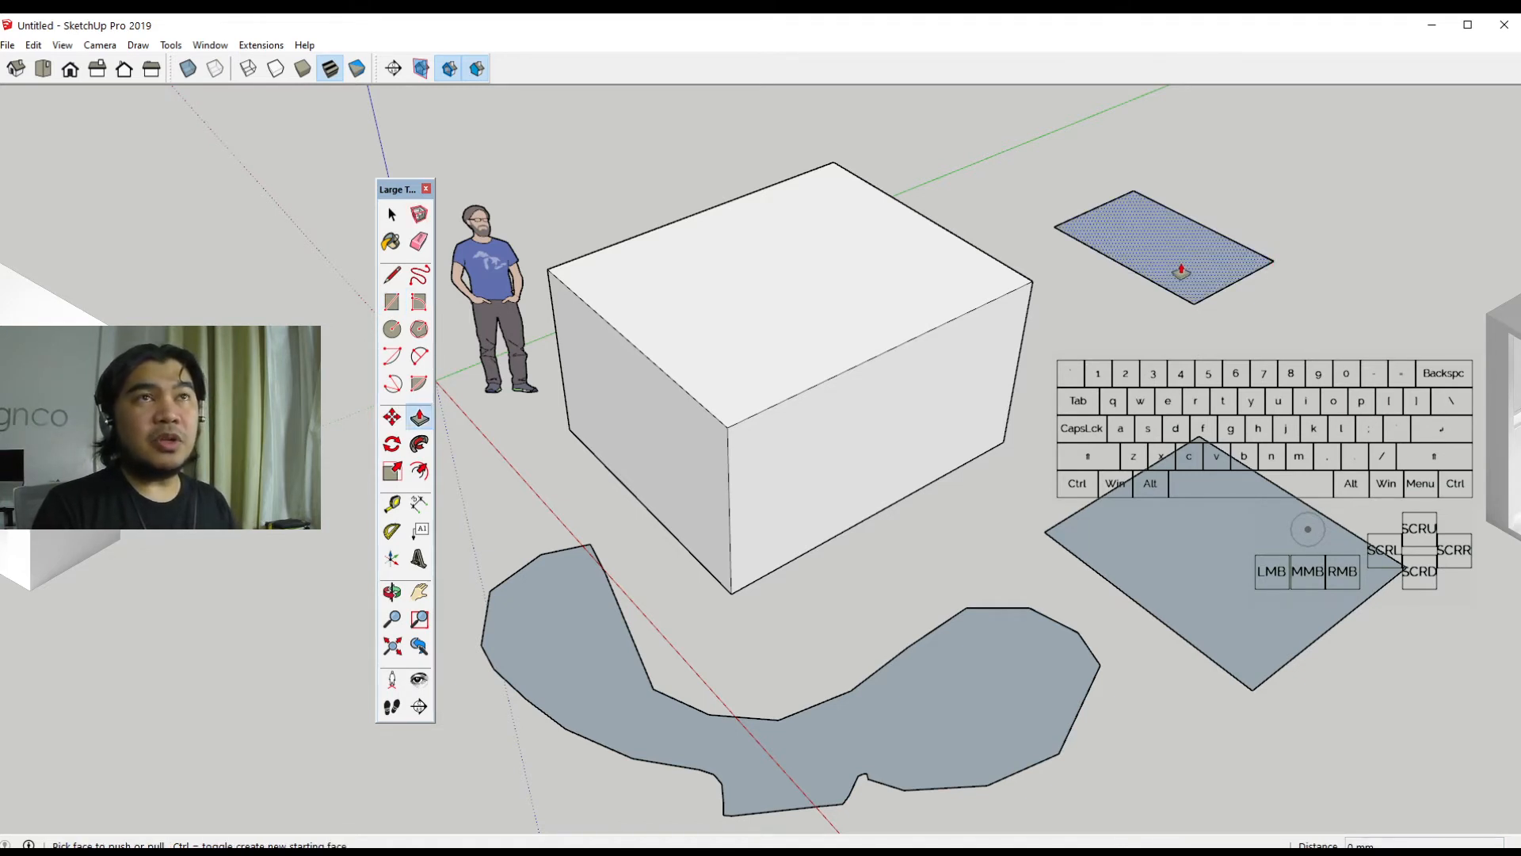
{"action": "key", "text": "space"}
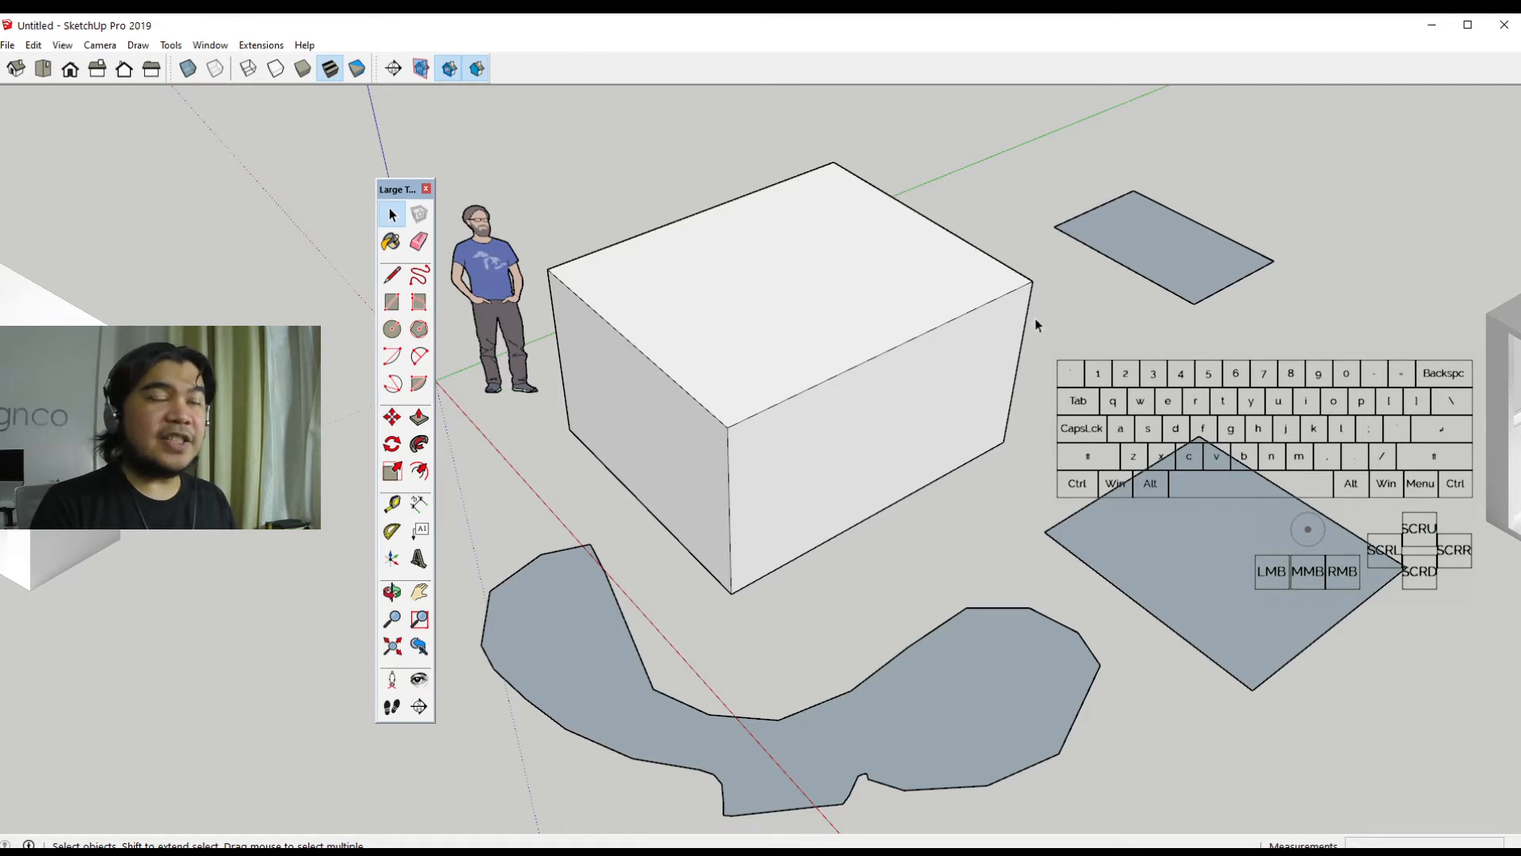
Draw a tilted face of about 1280 × 2210 mm between the two ground rectangles with the Rotated Rectangle tool
{"action": "middle_click_drag", "start_coordinate": [1087, 445], "coordinate": [1071, 426]}
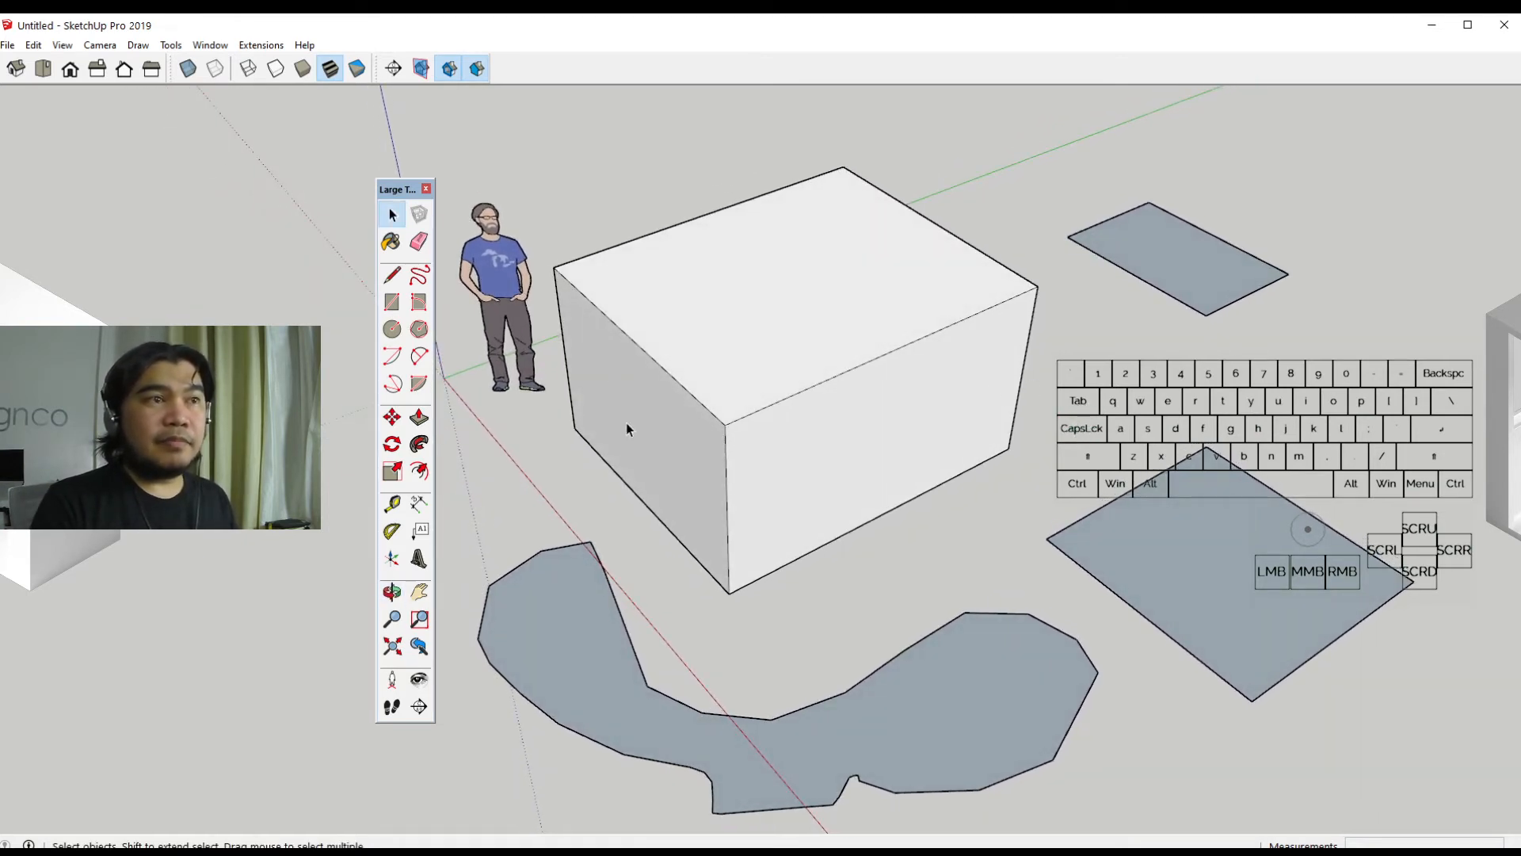
{"action": "middle_click_drag", "start_coordinate": [933, 444], "coordinate": [997, 432]}
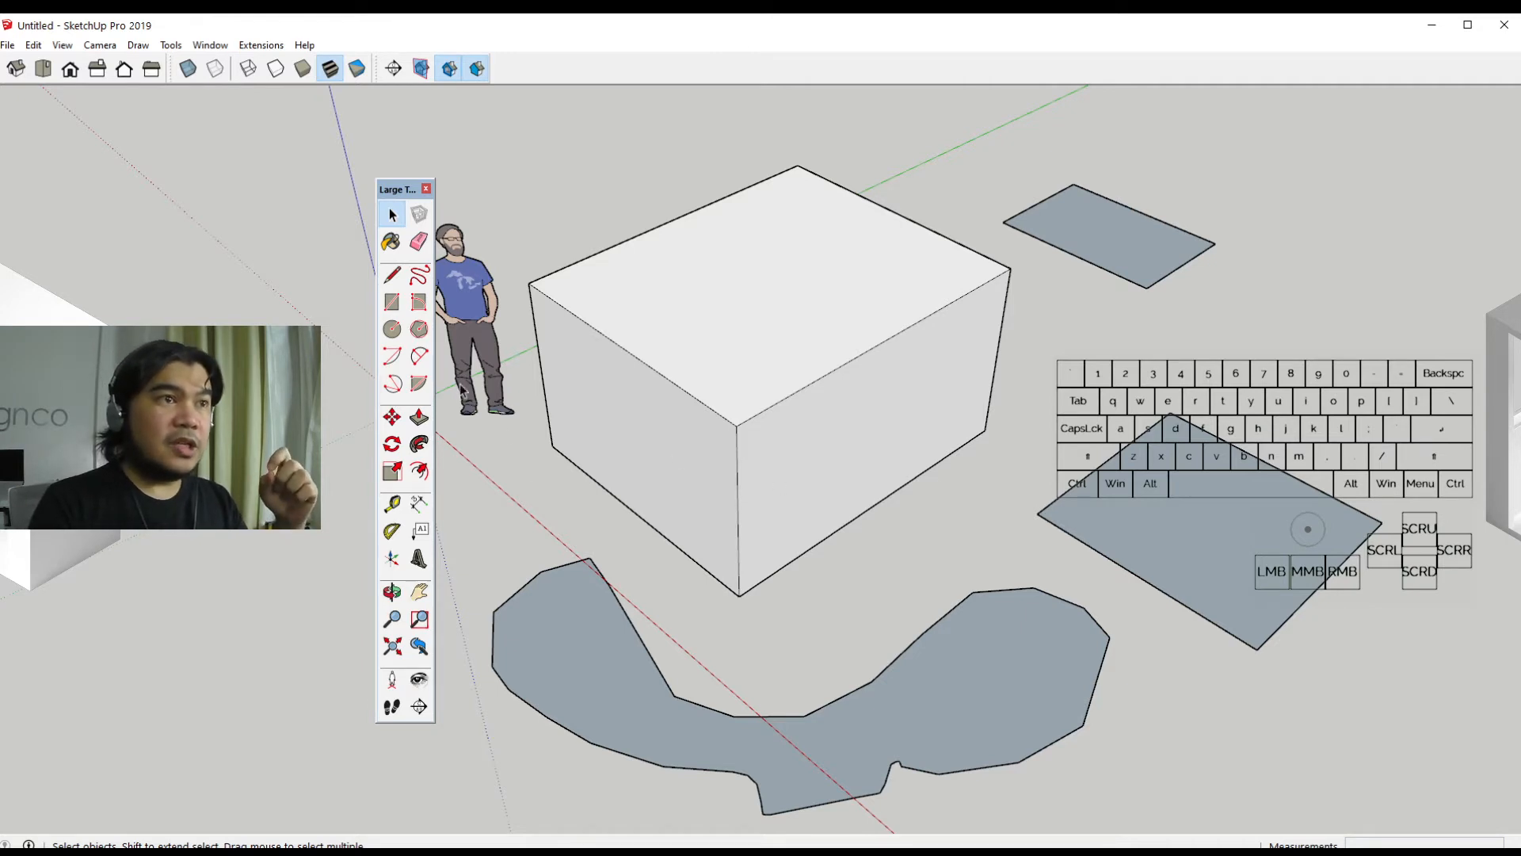
{"action": "left_click", "coordinate": [425, 306]}
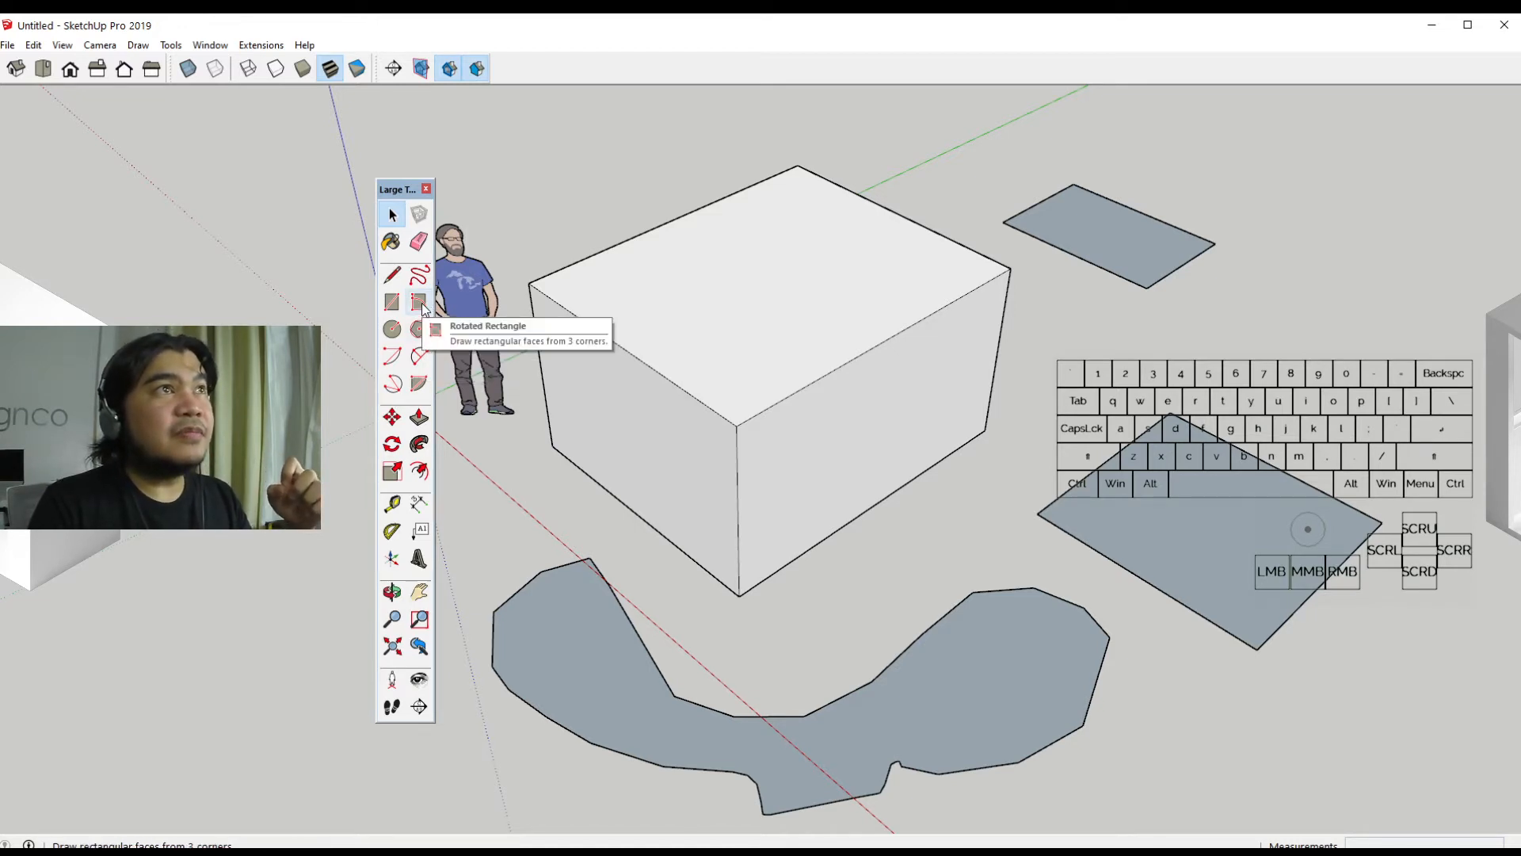
{"action": "left_click", "coordinate": [1224, 372]}
{"action": "left_click", "coordinate": [1360, 436]}
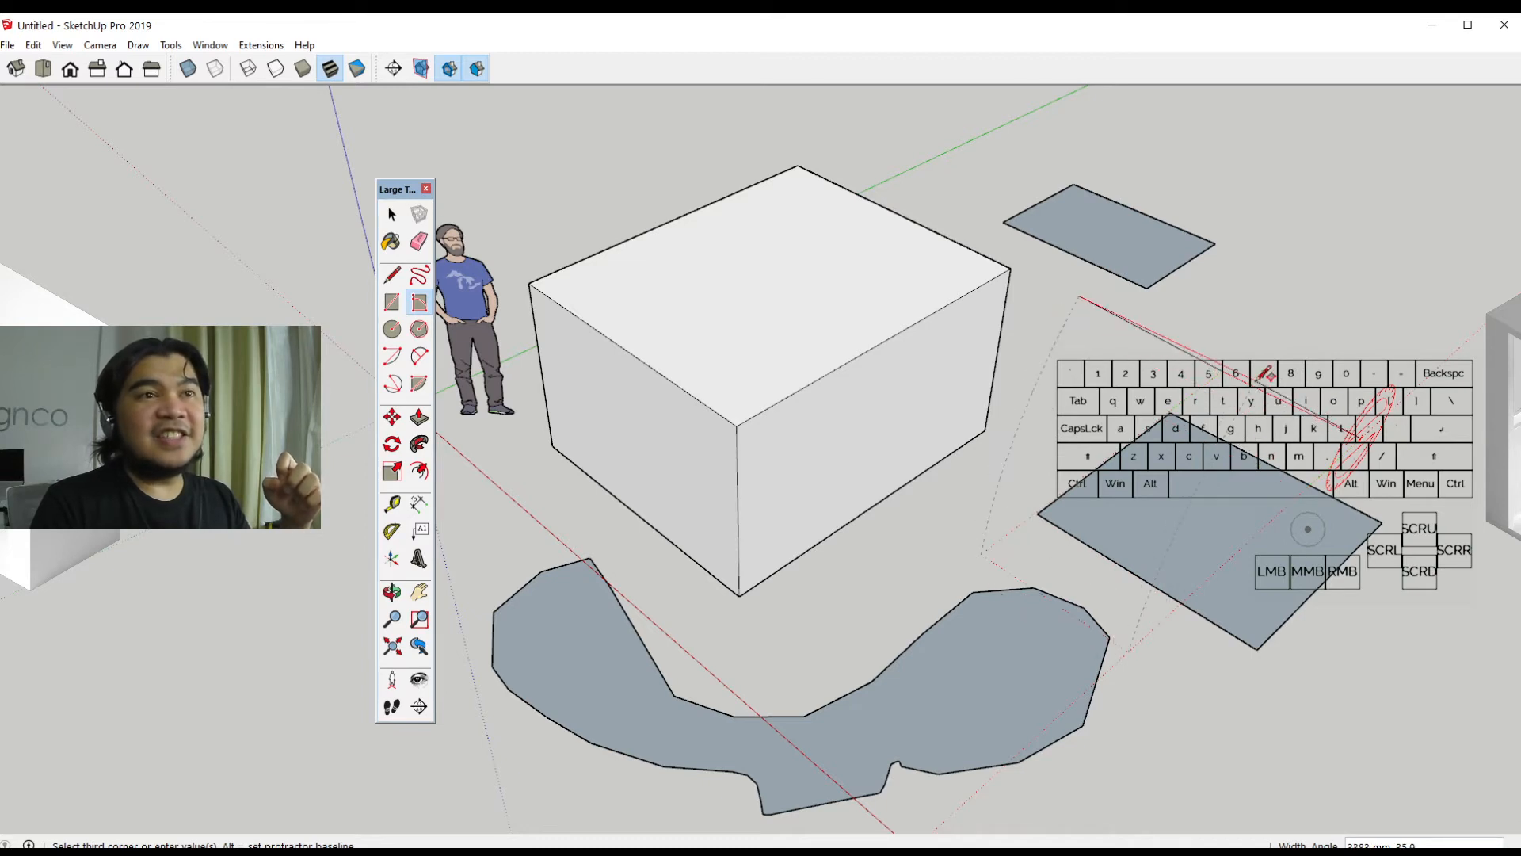
{"action": "middle_click_drag", "start_coordinate": [1260, 380], "coordinate": [799, 391], "text": "shift"}
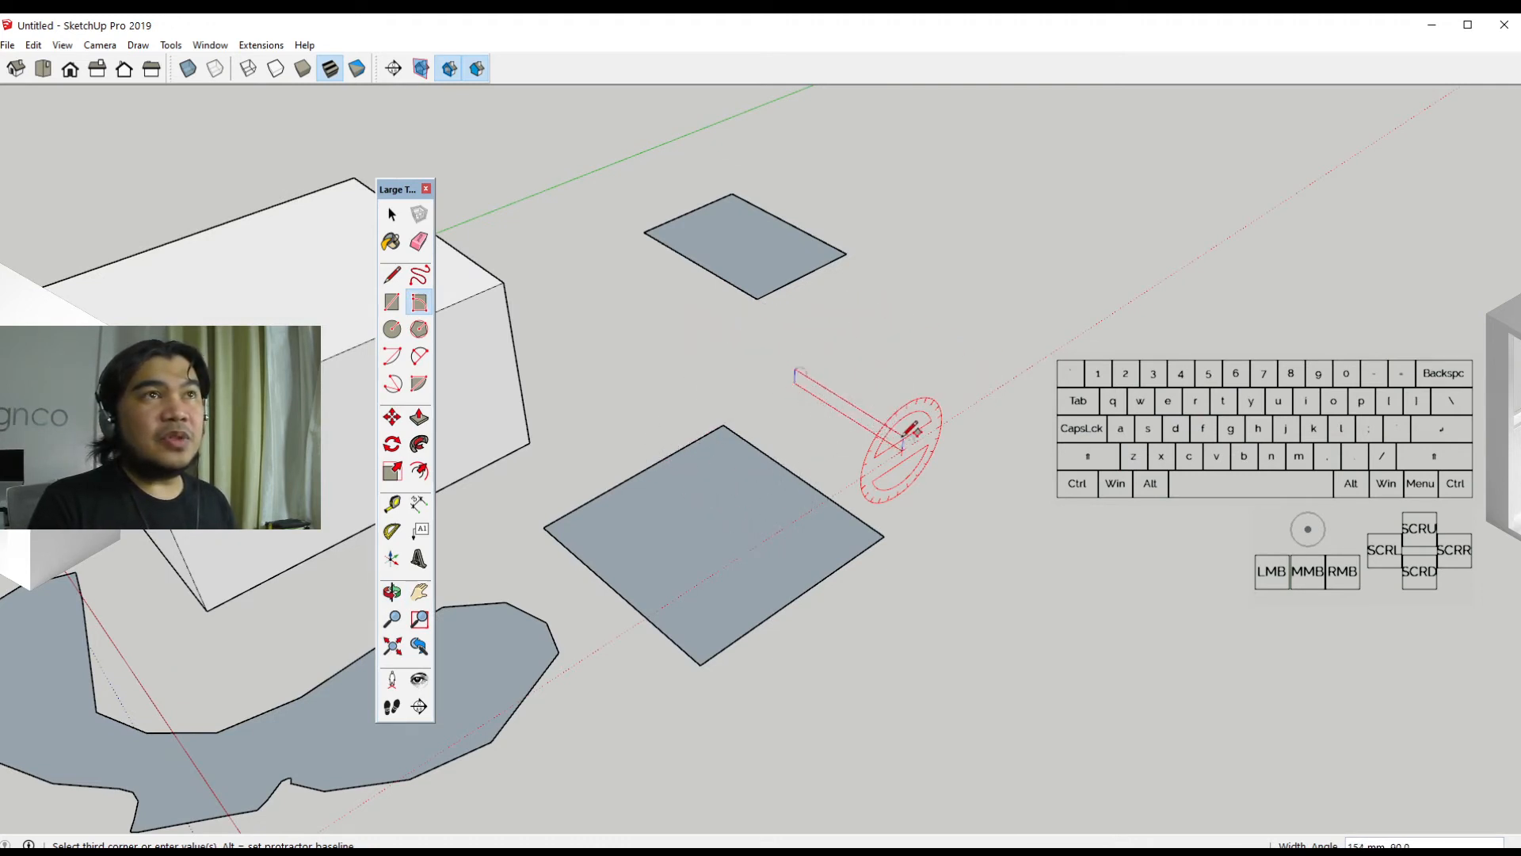
{"action": "left_click", "coordinate": [749, 412]}
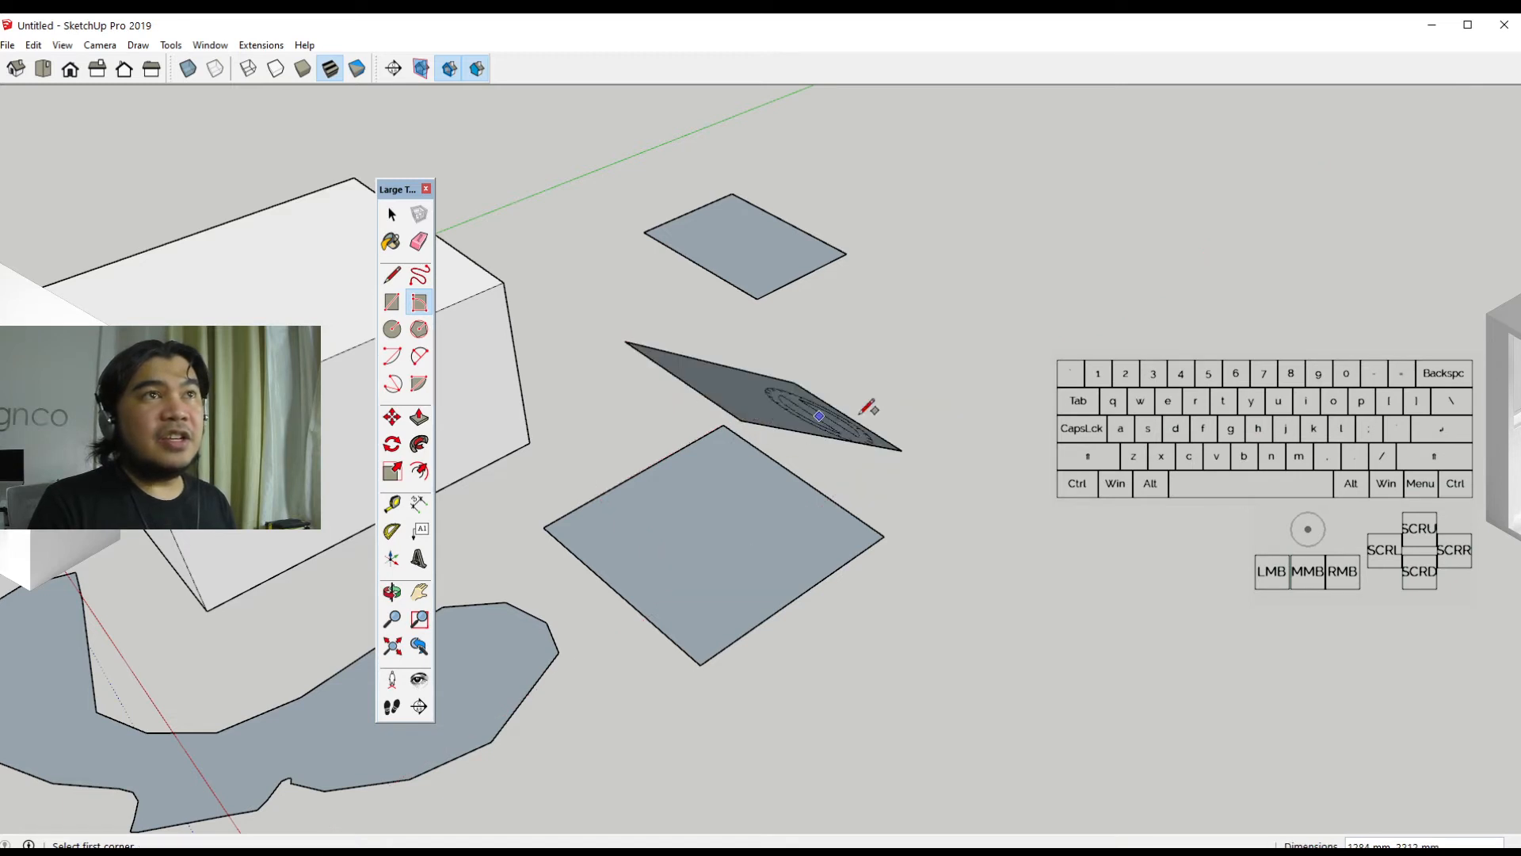
{"action": "middle_click_drag", "start_coordinate": [907, 509], "coordinate": [771, 538]}
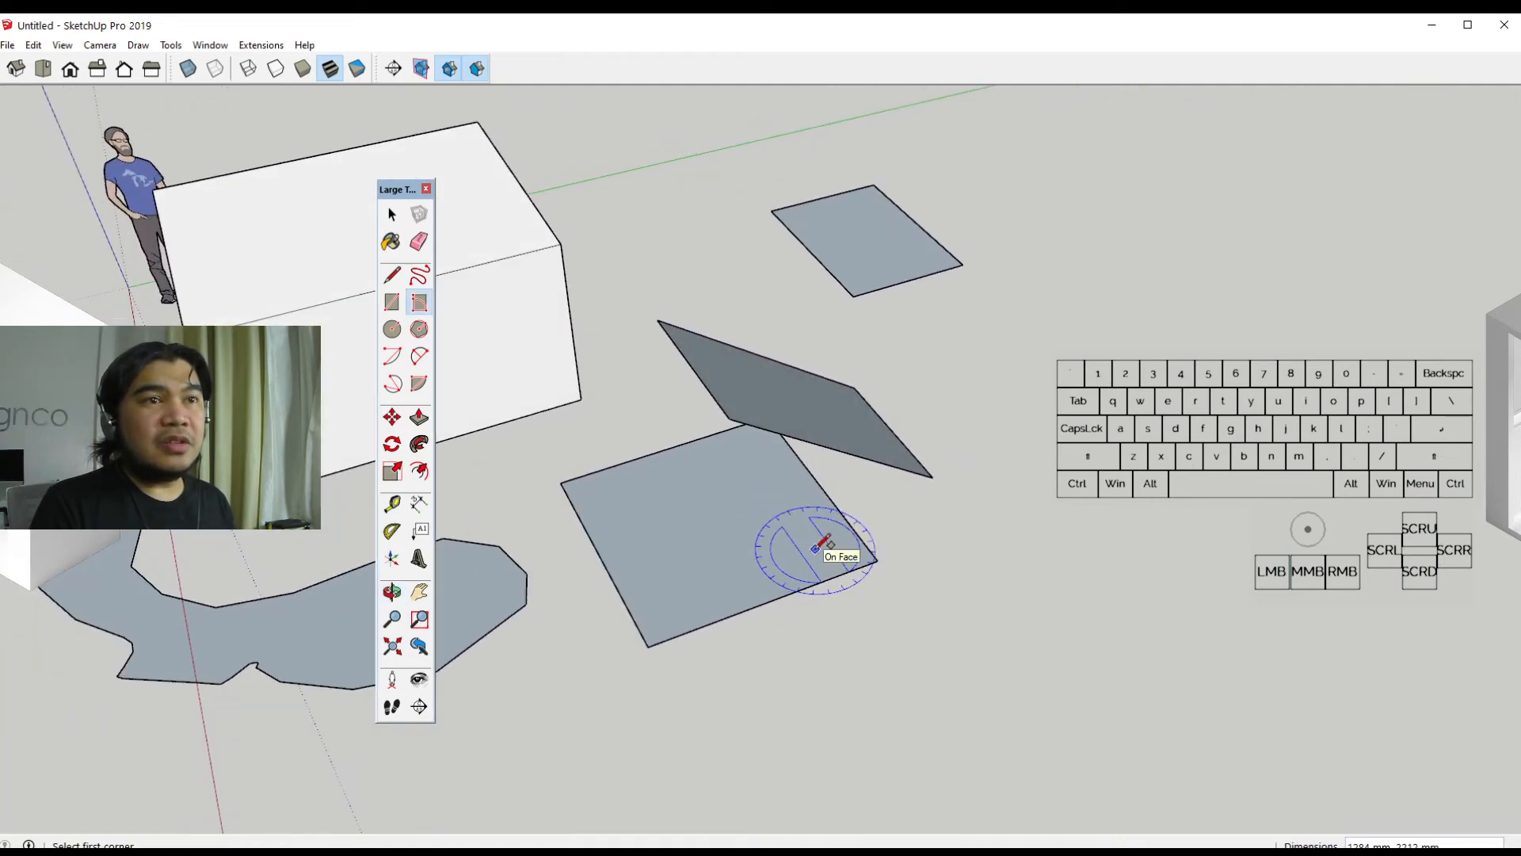
{"action": "middle_click_drag", "start_coordinate": [805, 516], "coordinate": [955, 511]}
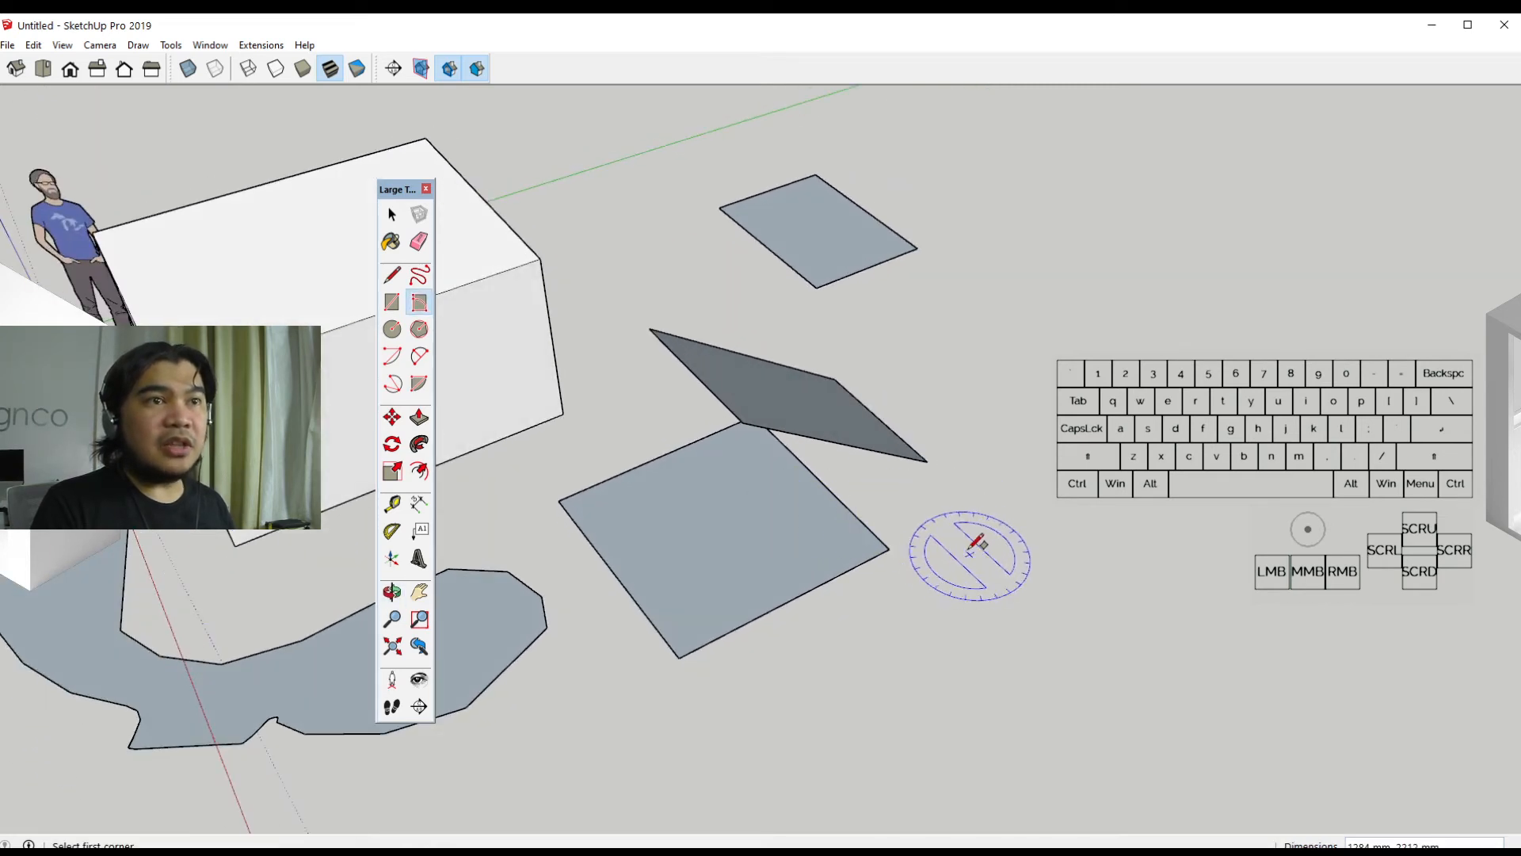
{"action": "key", "text": "space"}
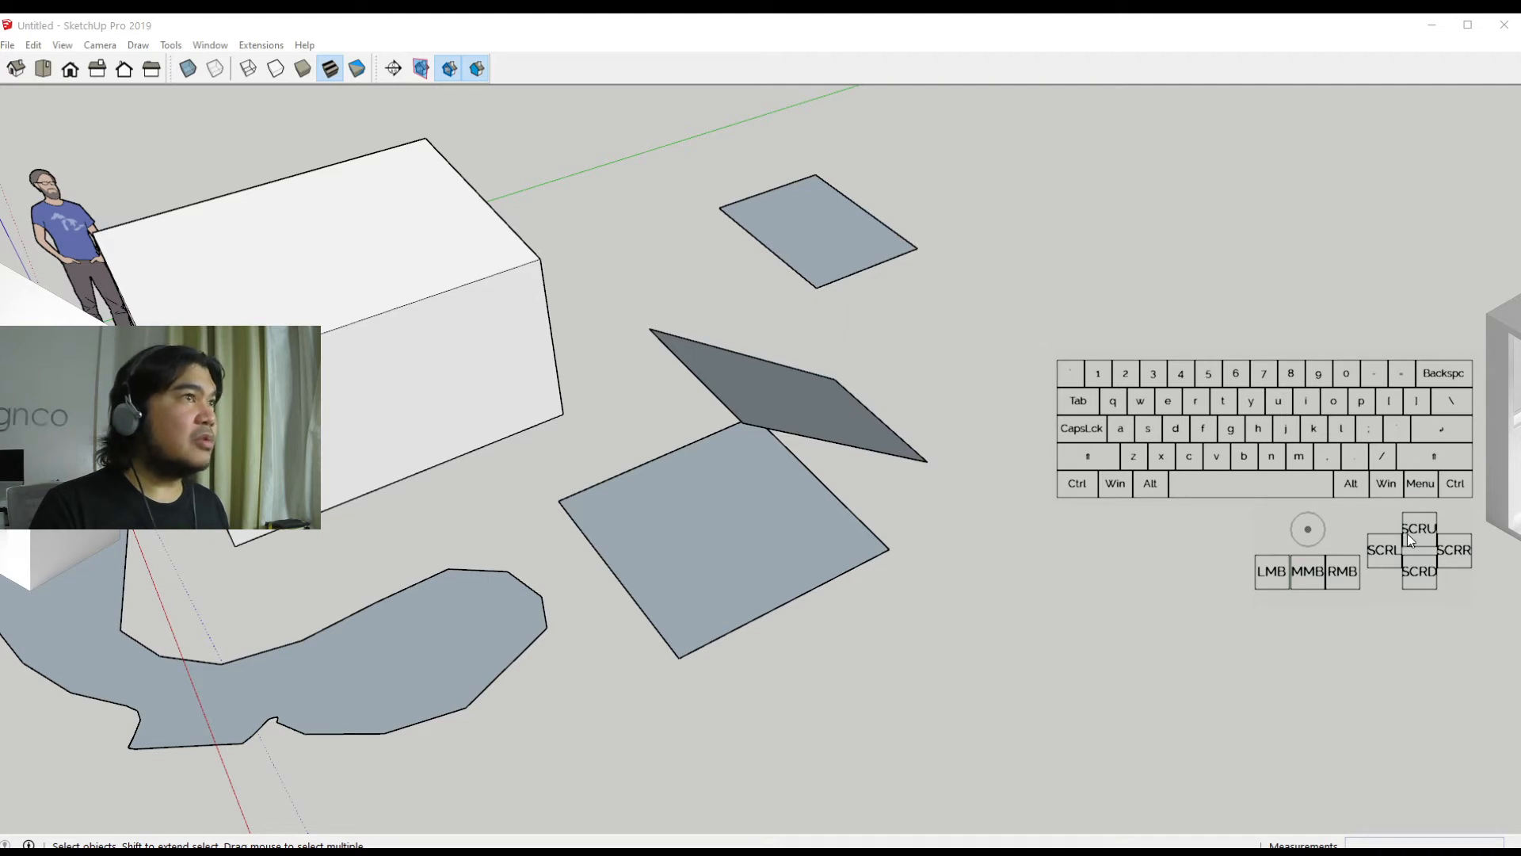
Examine the box and the flat and tilted faces from slightly different angles, alternating between the Orbit and Select tools
{"action": "left_click", "coordinate": [578, 751]}
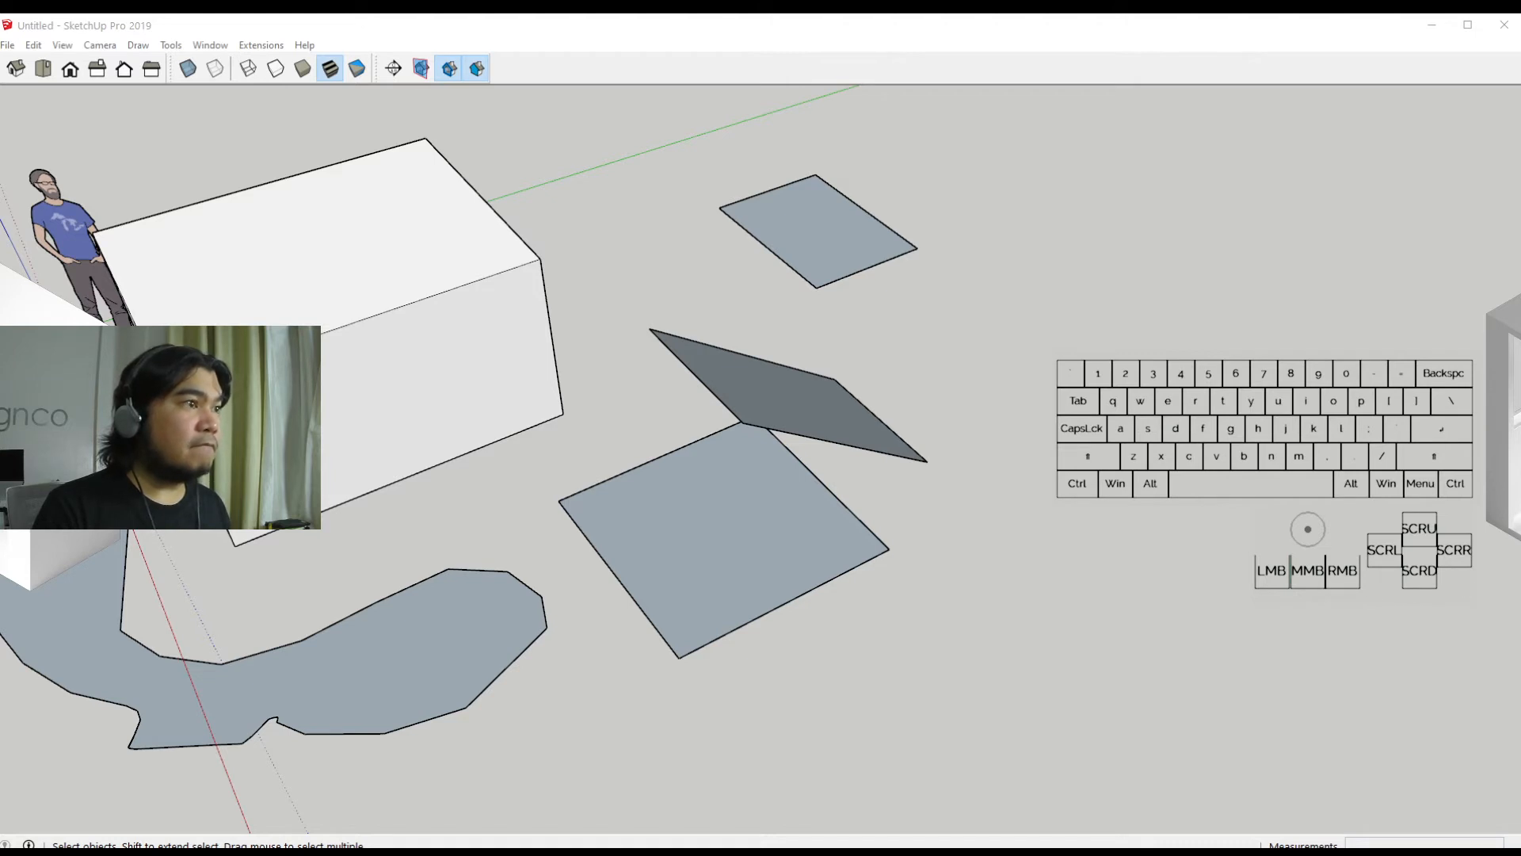
{"action": "left_click", "coordinate": [796, 609]}
{"action": "middle_click_drag", "start_coordinate": [896, 624], "coordinate": [650, 512]}
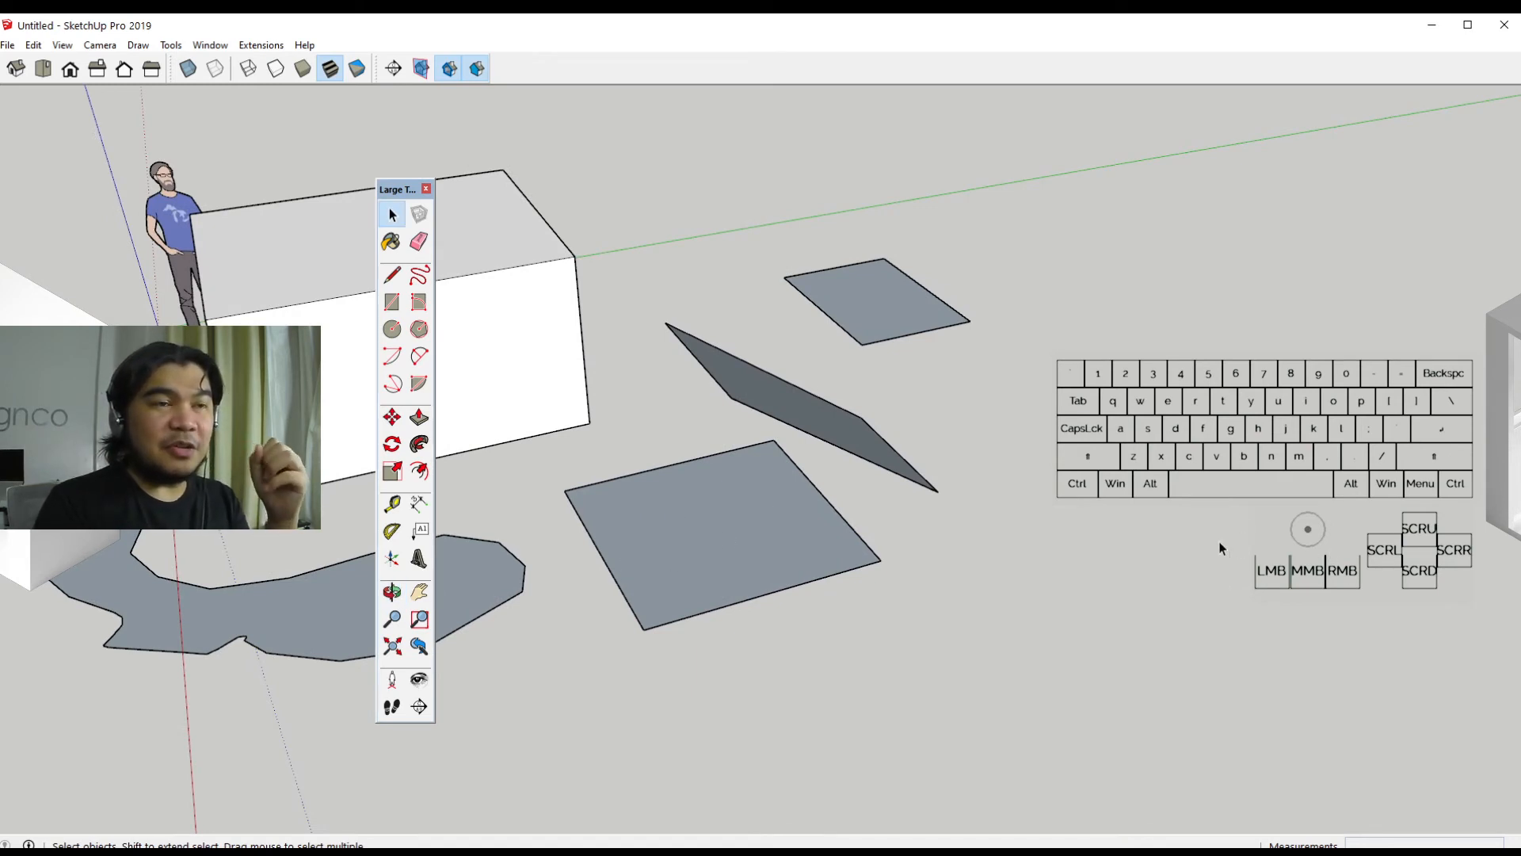
{"action": "middle_click_drag", "start_coordinate": [662, 493], "coordinate": [682, 543]}
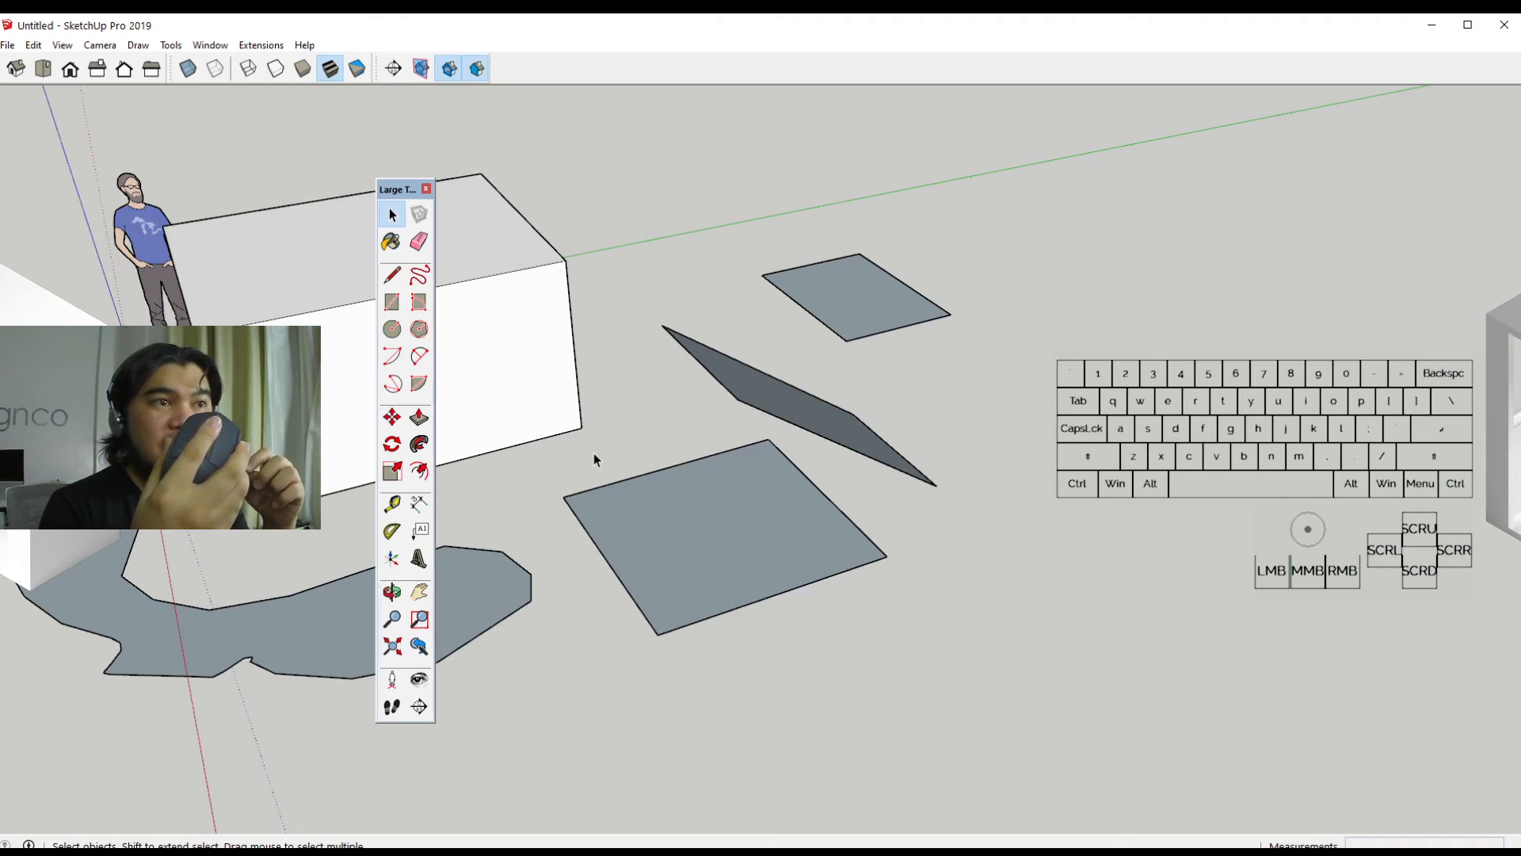
{"action": "key", "text": "o"}
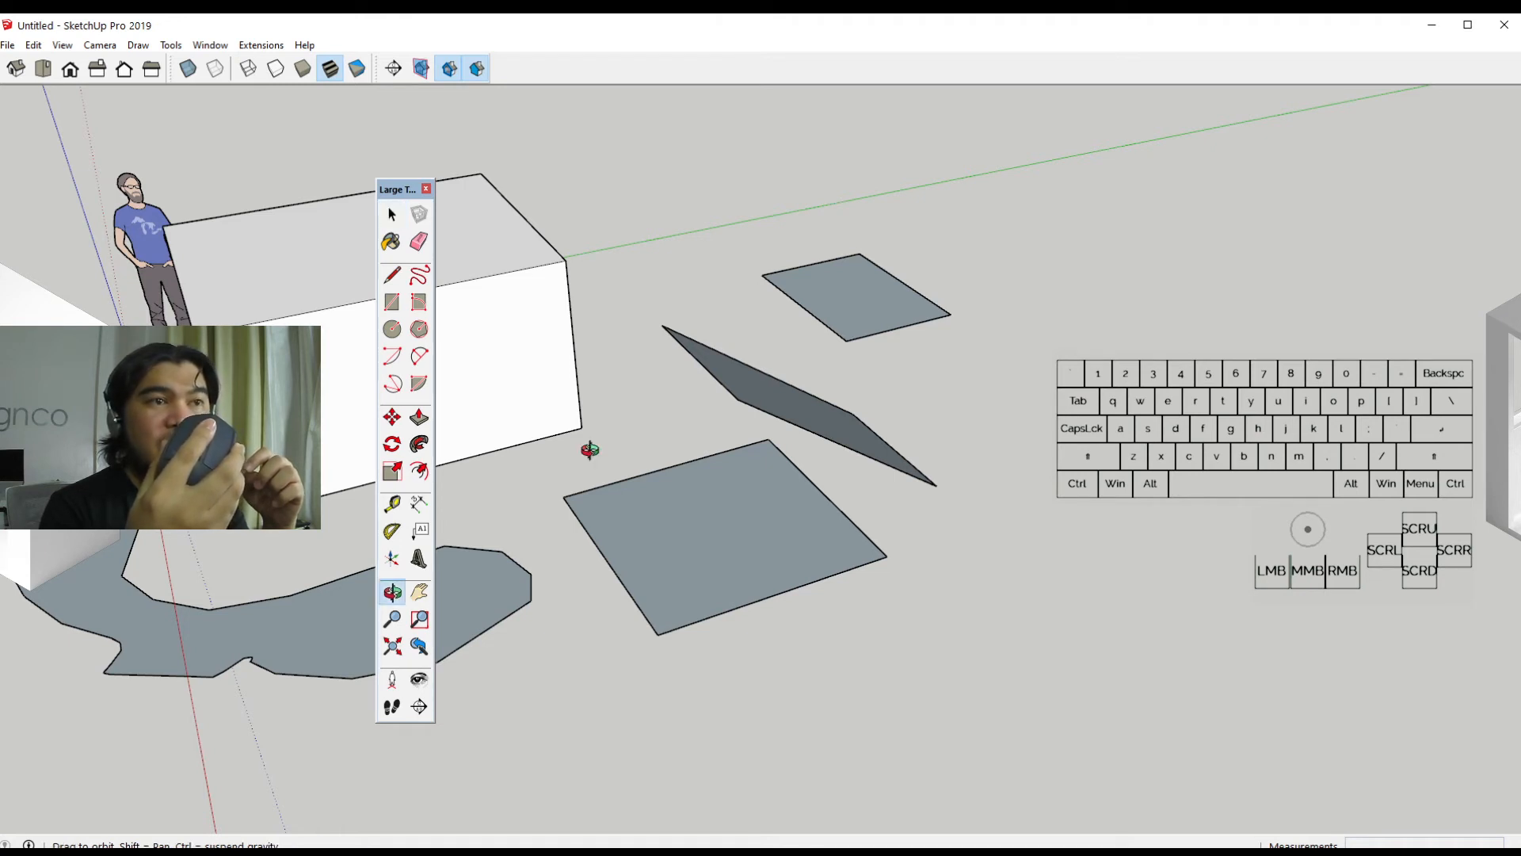
{"action": "key", "text": "space"}
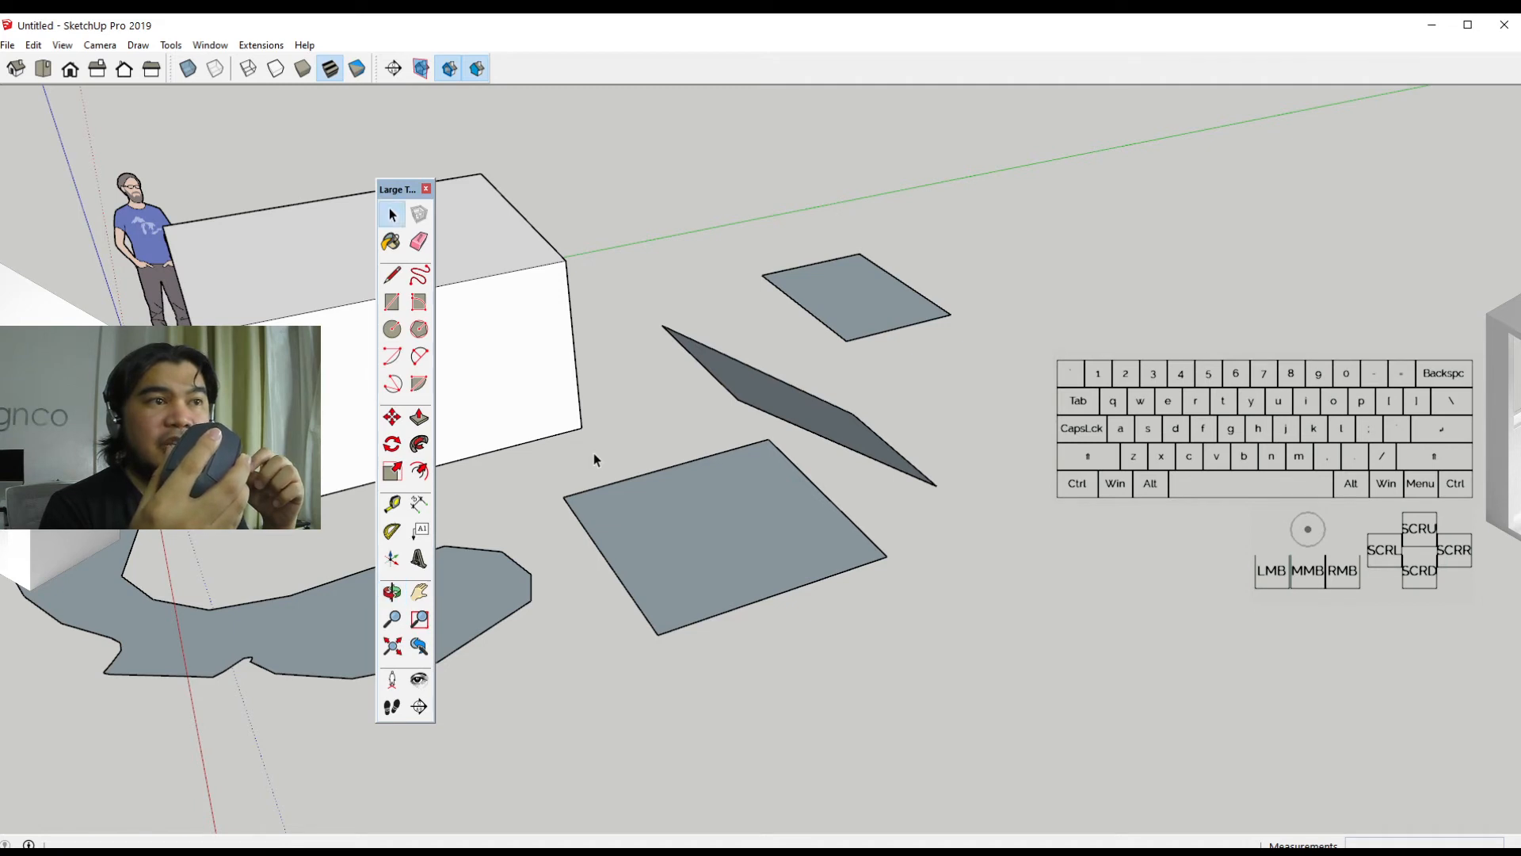
{"action": "key", "text": "o"}
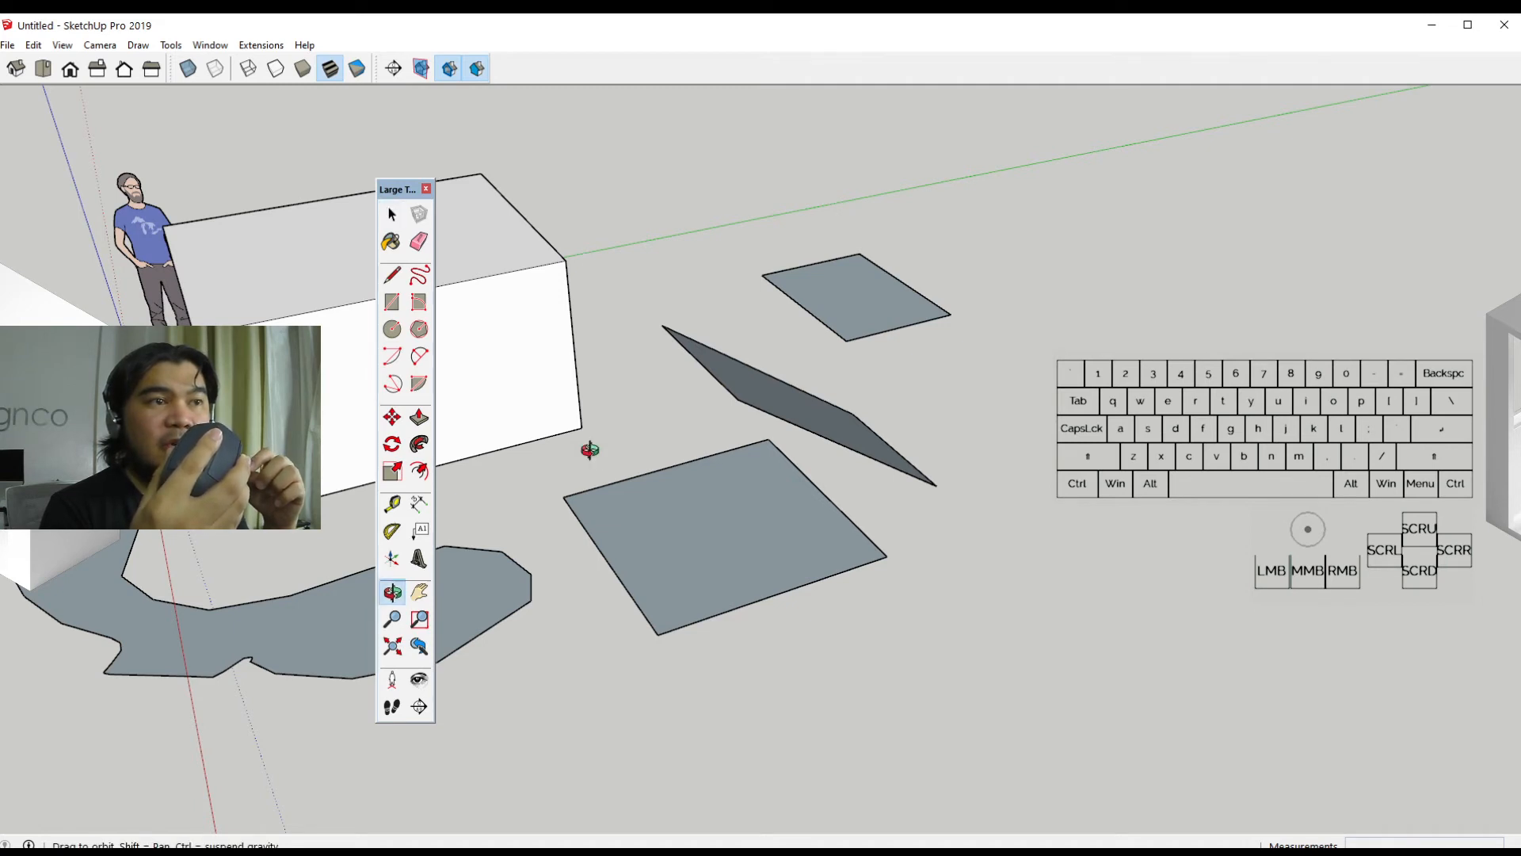
{"action": "key", "text": "space"}
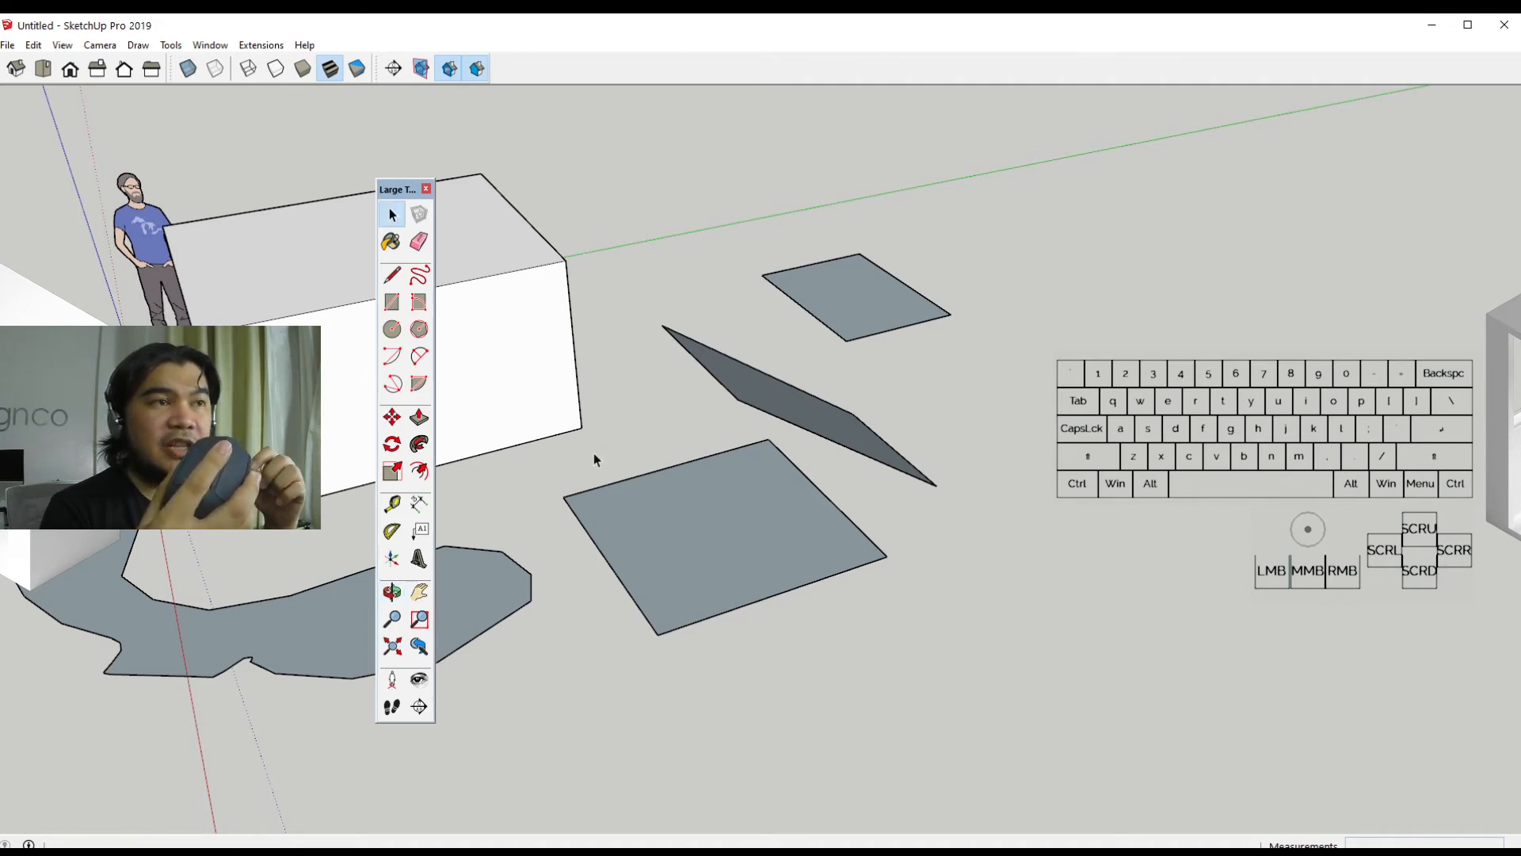
{"action": "left_click", "coordinate": [420, 559]}
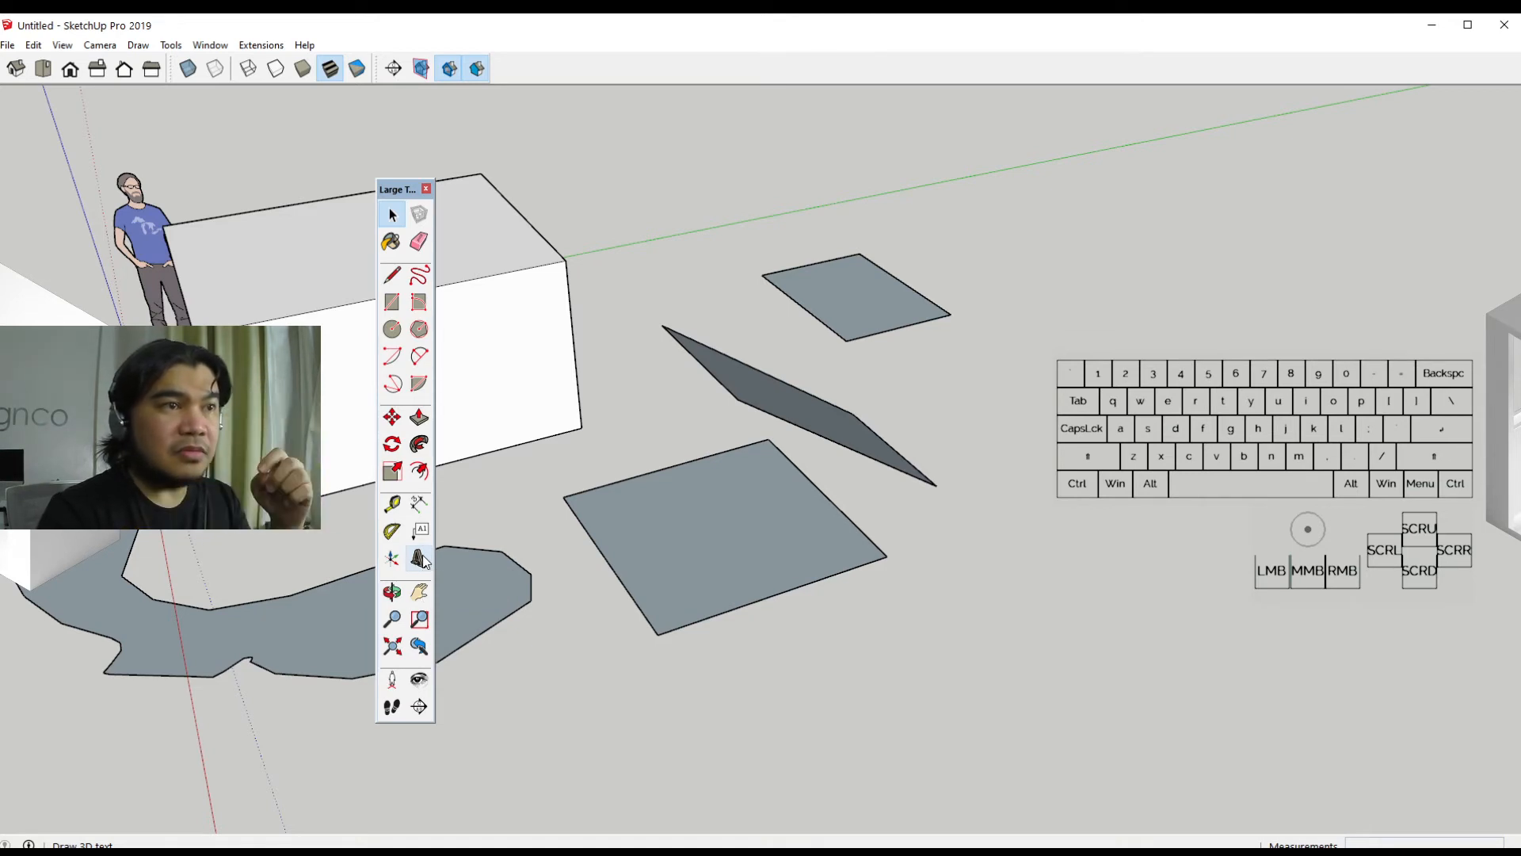
{"action": "middle_click_drag", "start_coordinate": [721, 393], "coordinate": [717, 391]}
{"action": "middle_click", "coordinate": [717, 391]}
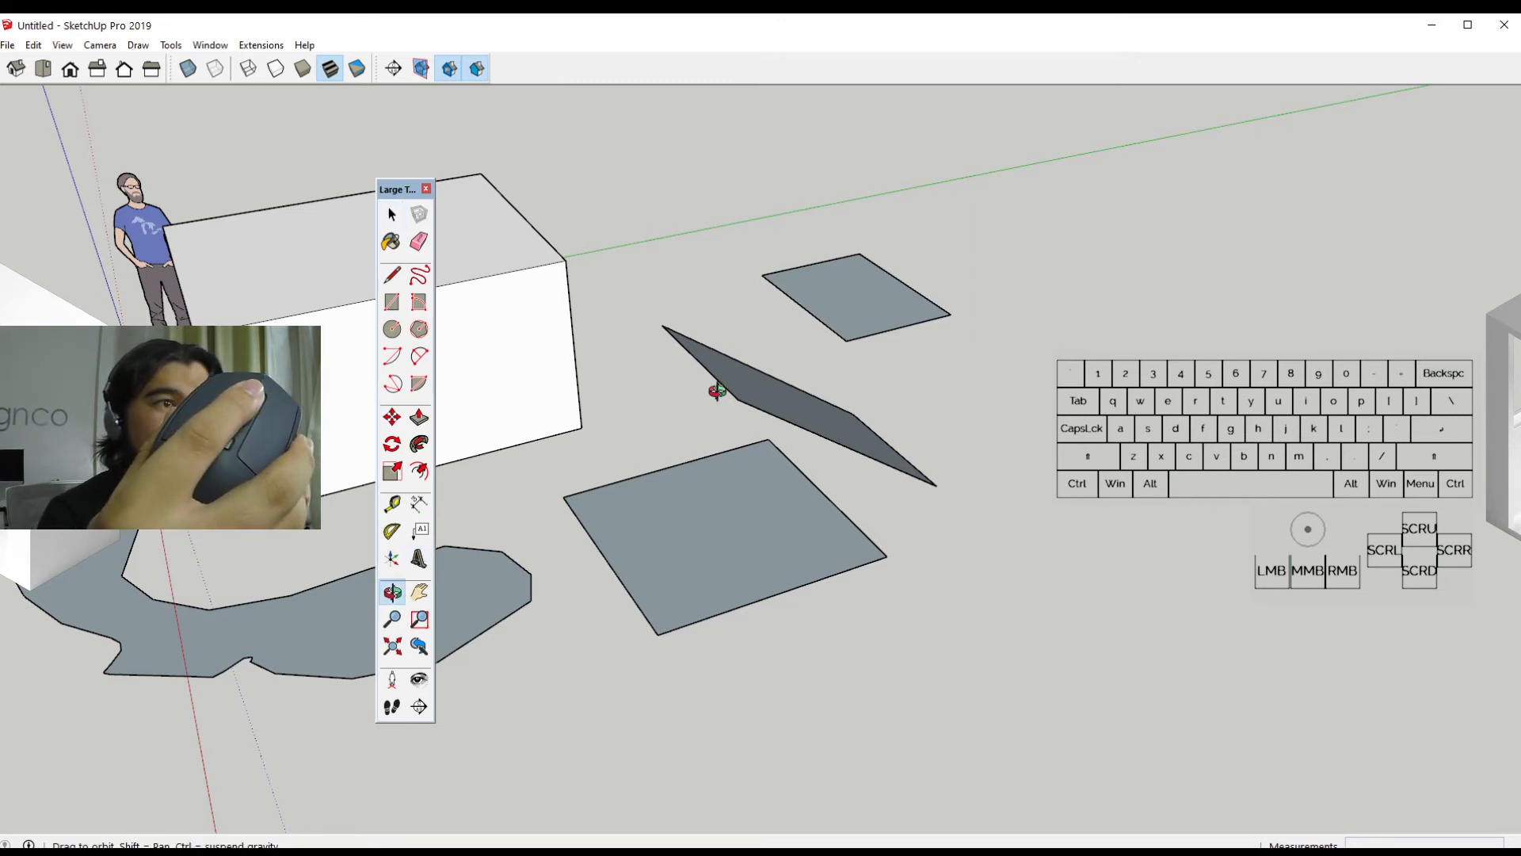
{"action": "middle_click", "coordinate": [717, 392]}
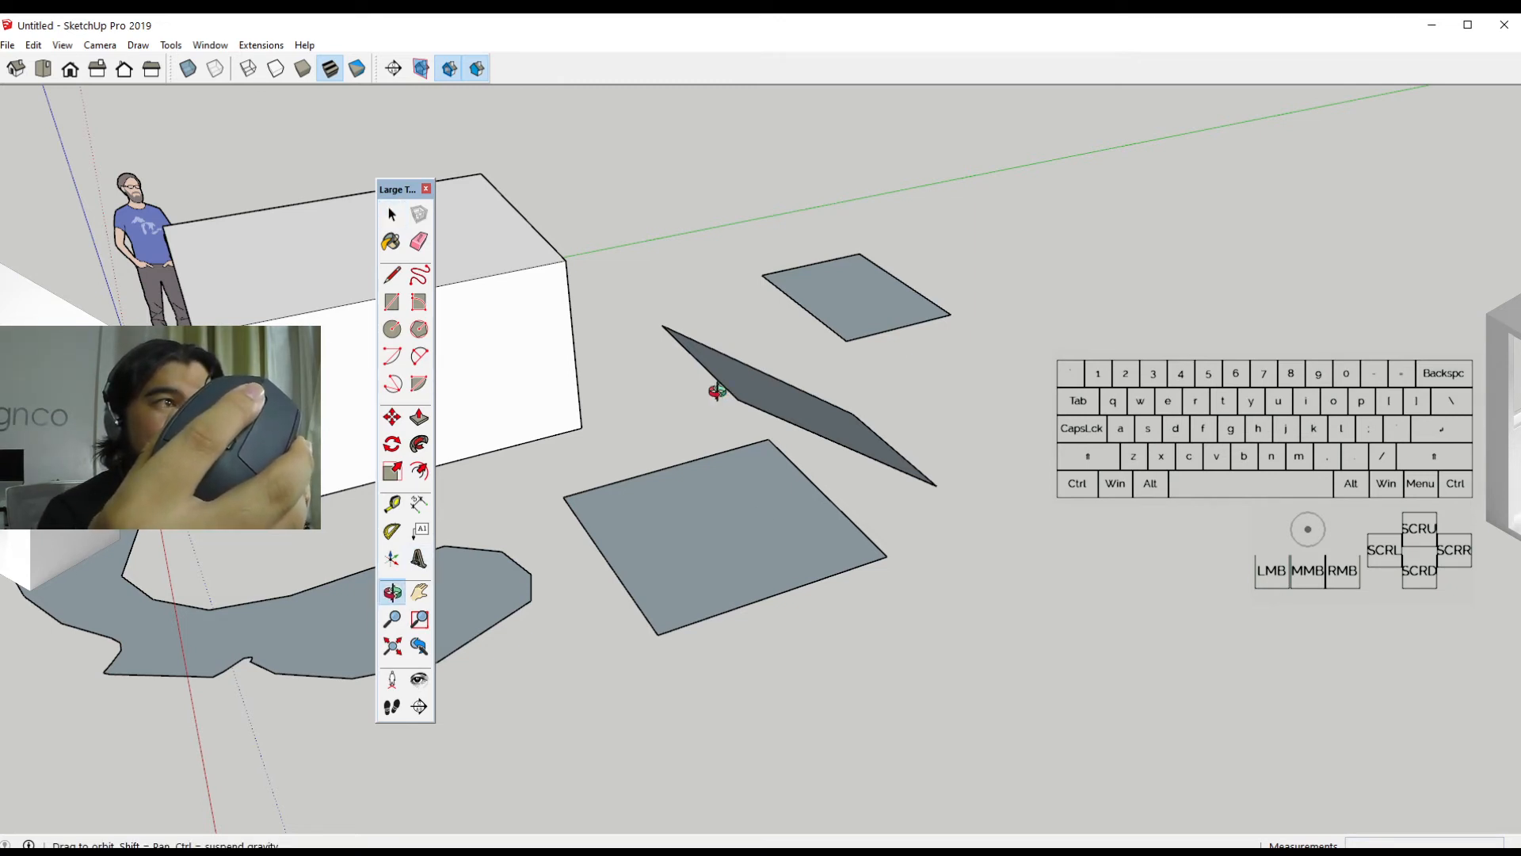
{"action": "middle_click", "coordinate": [718, 391]}
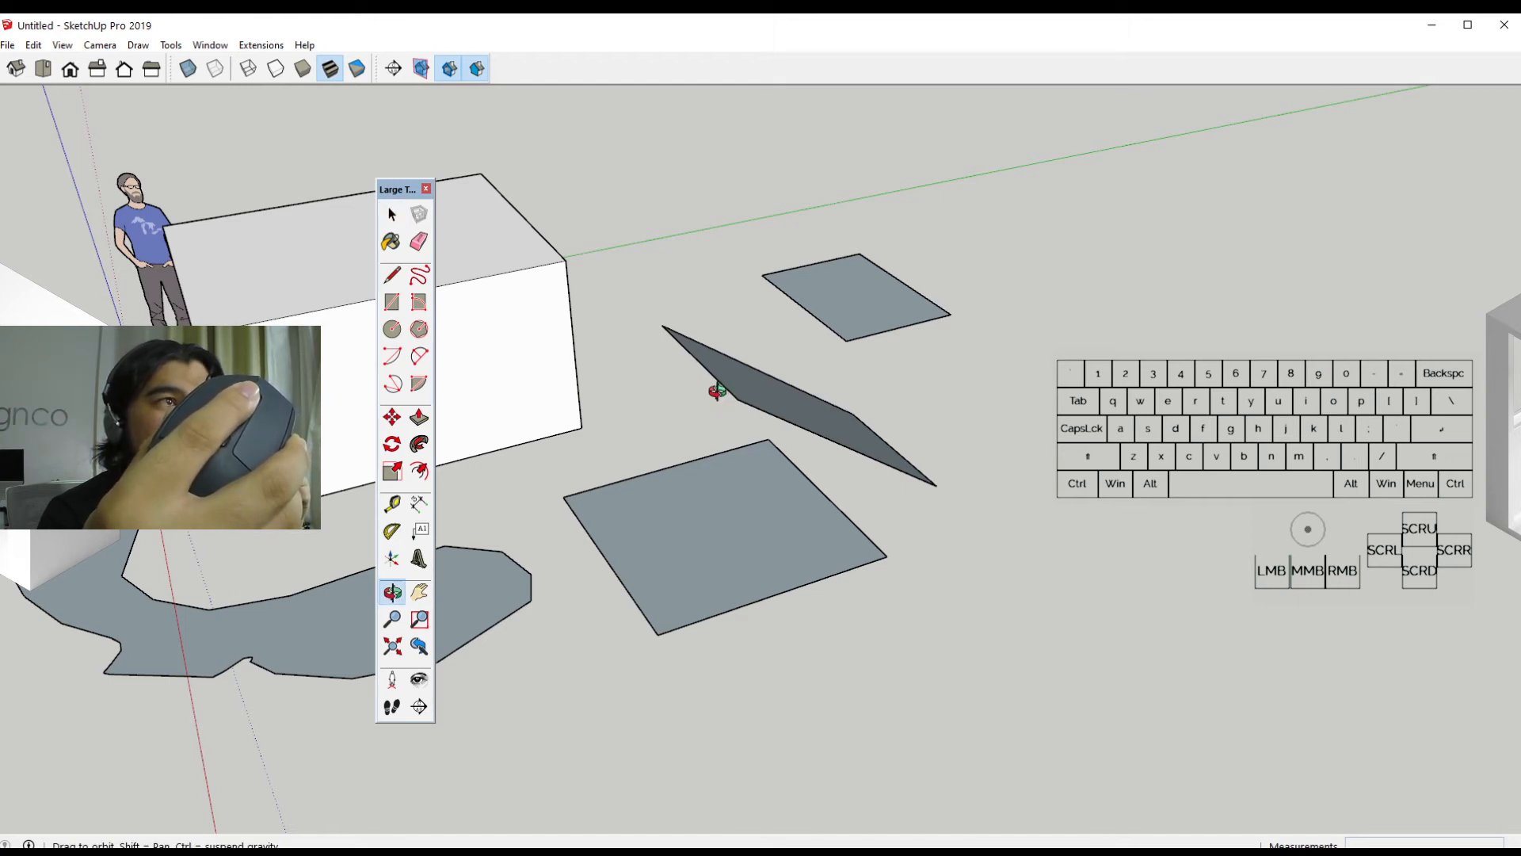
{"action": "middle_click_drag", "start_coordinate": [717, 392], "coordinate": [720, 401]}
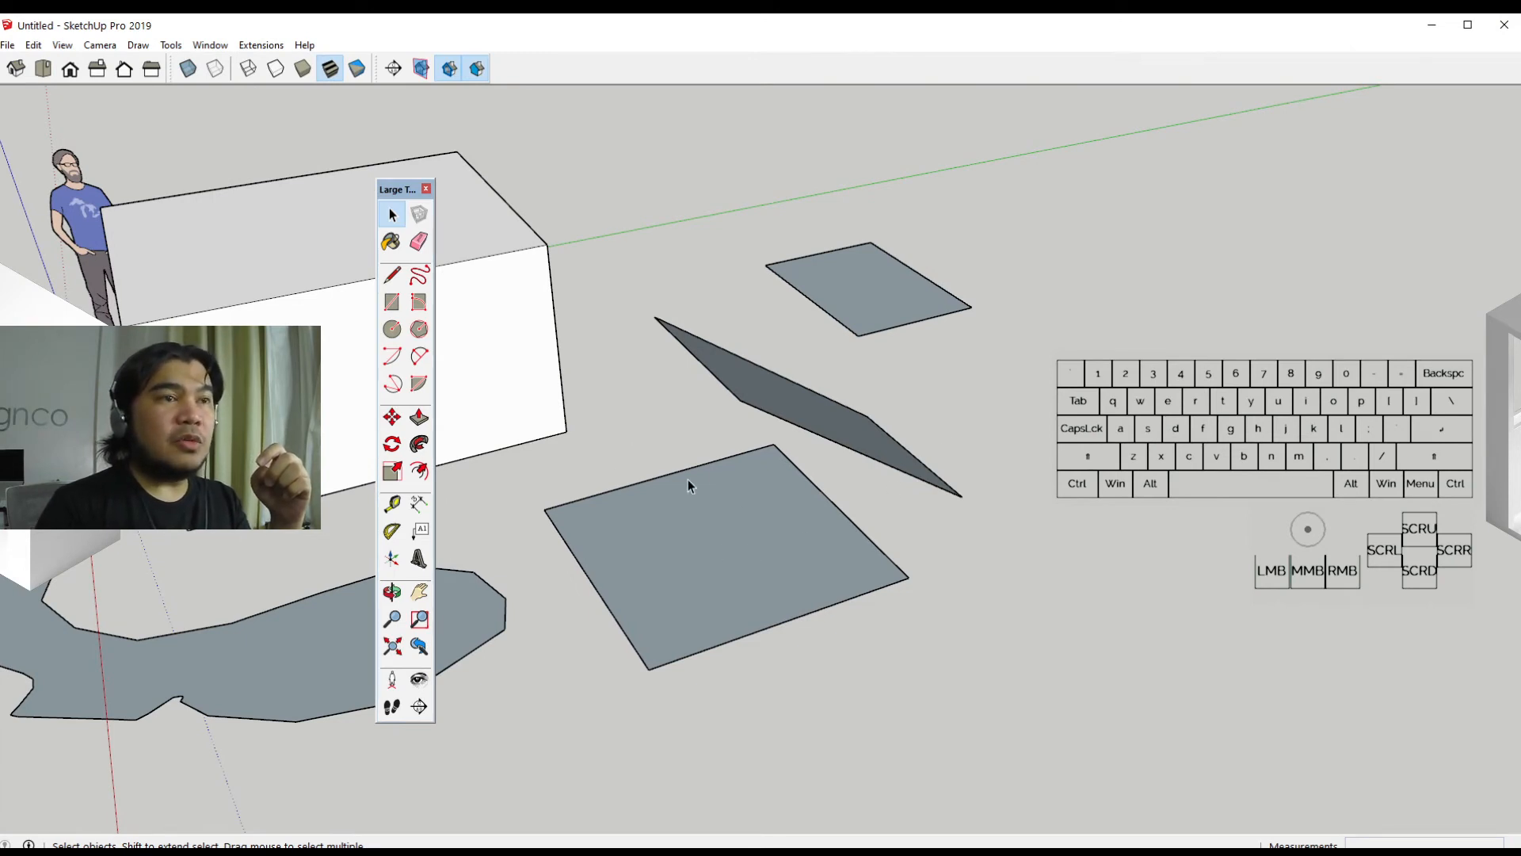
Draw a rectangle from corner to corner on open ground in front of the tilted face, trying the draw-from-centre option in between
{"action": "middle_click_drag", "start_coordinate": [738, 485], "coordinate": [800, 356]}
{"action": "key", "text": "space"}
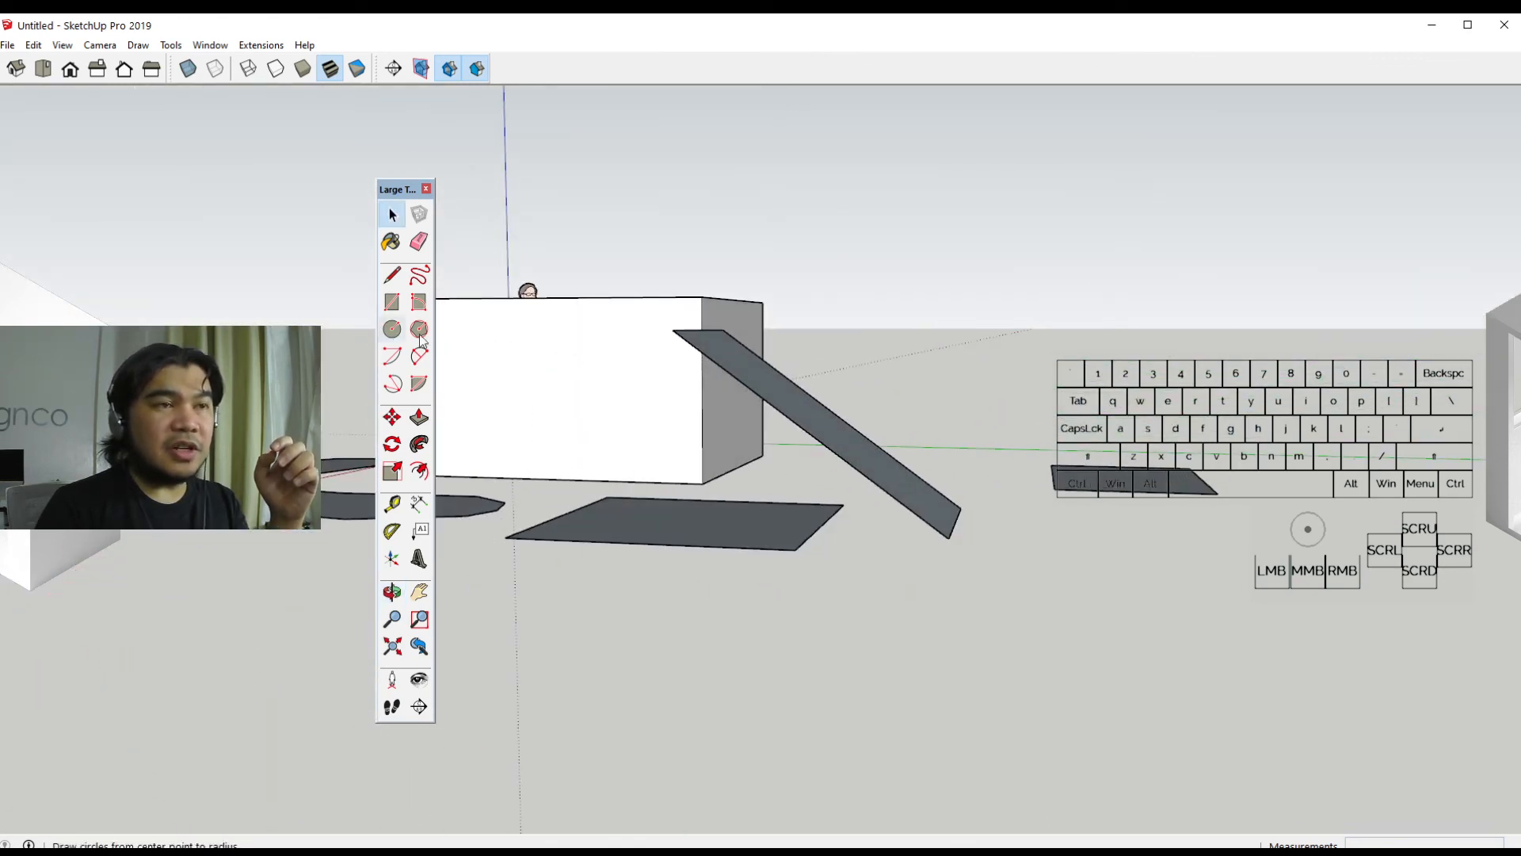
{"action": "middle_click_drag", "start_coordinate": [892, 402], "coordinate": [825, 430]}
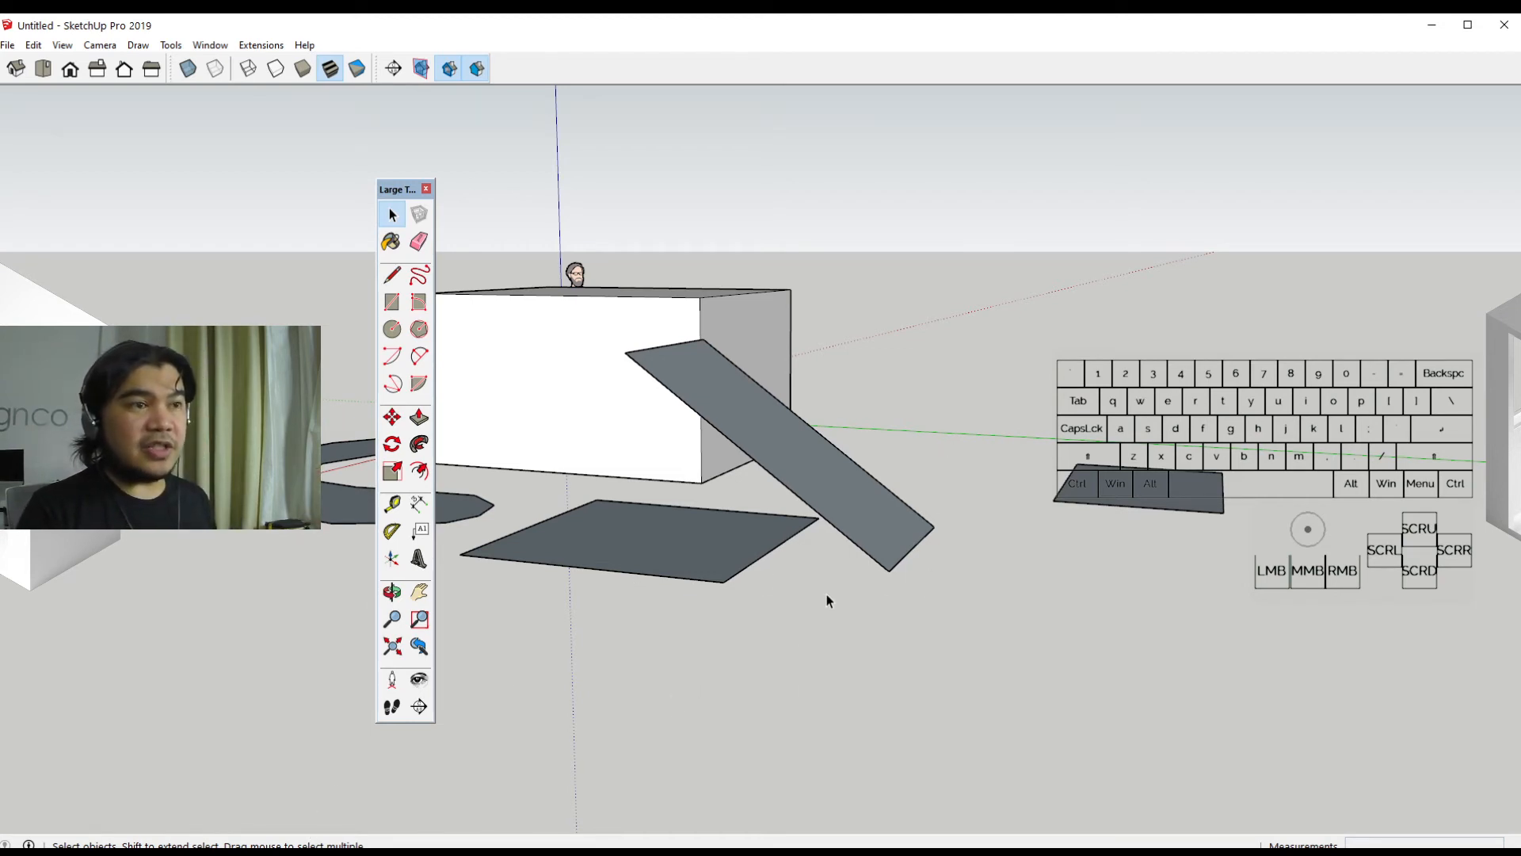
{"action": "key", "text": "r"}
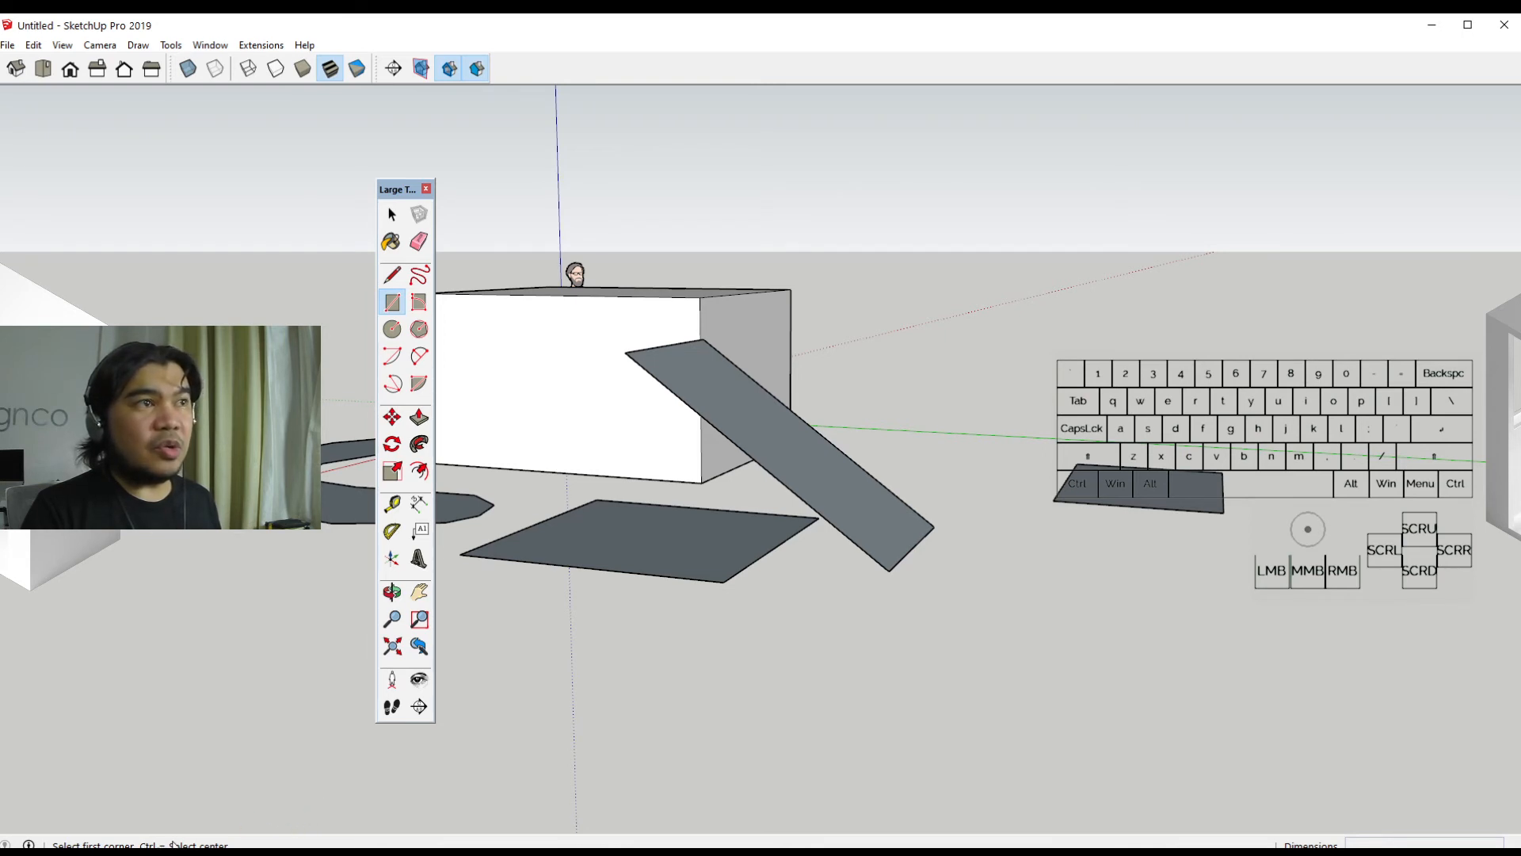
{"action": "left_click", "coordinate": [1045, 601], "text": "ctrl"}
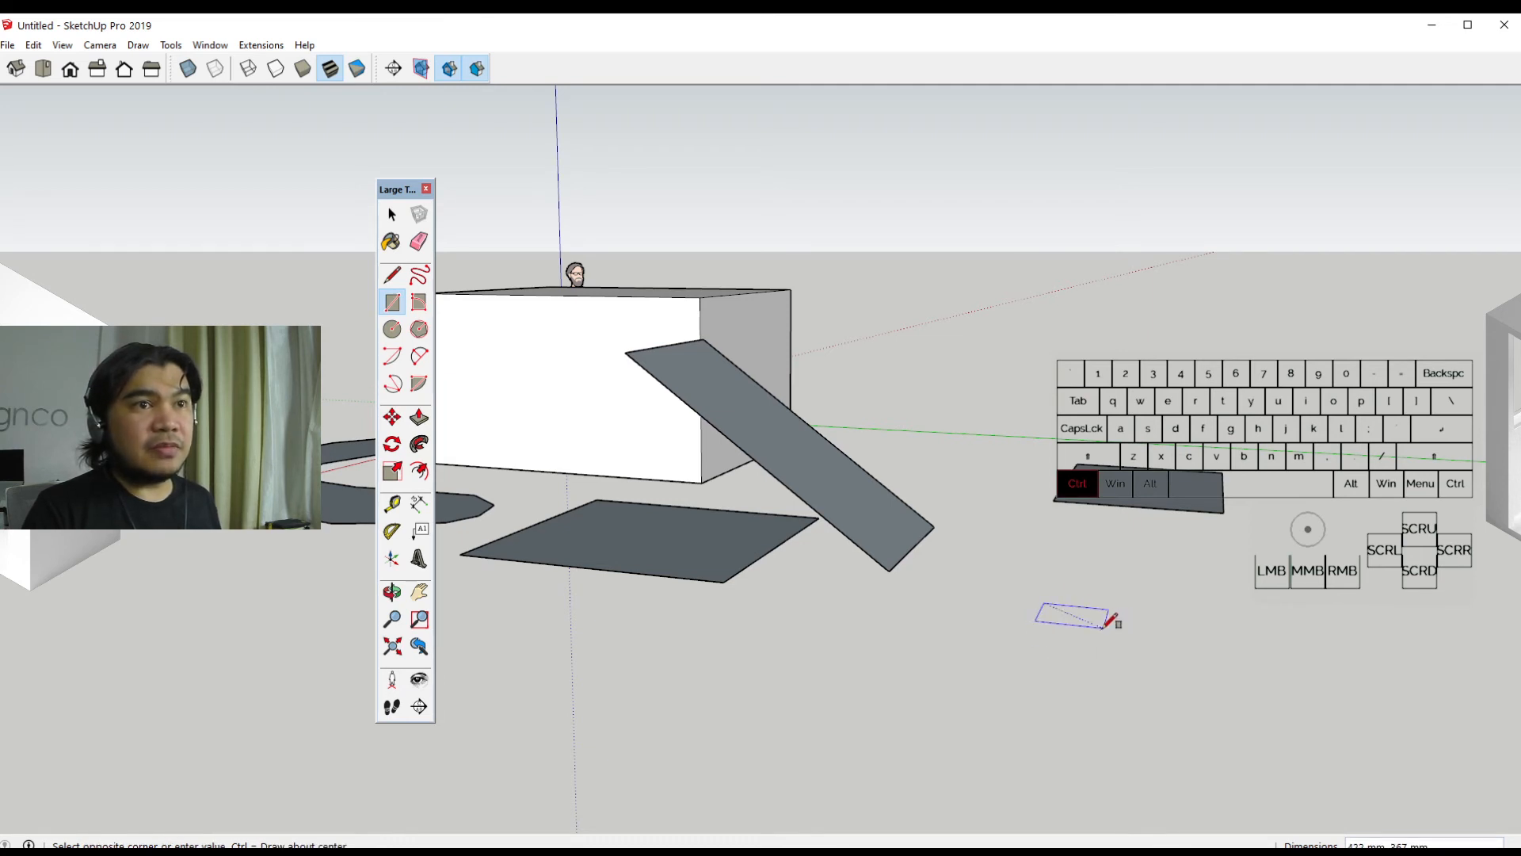
{"action": "key", "text": "ctrl"}
{"action": "key", "text": "ctrl"}
{"action": "key", "text": "ctrl"}
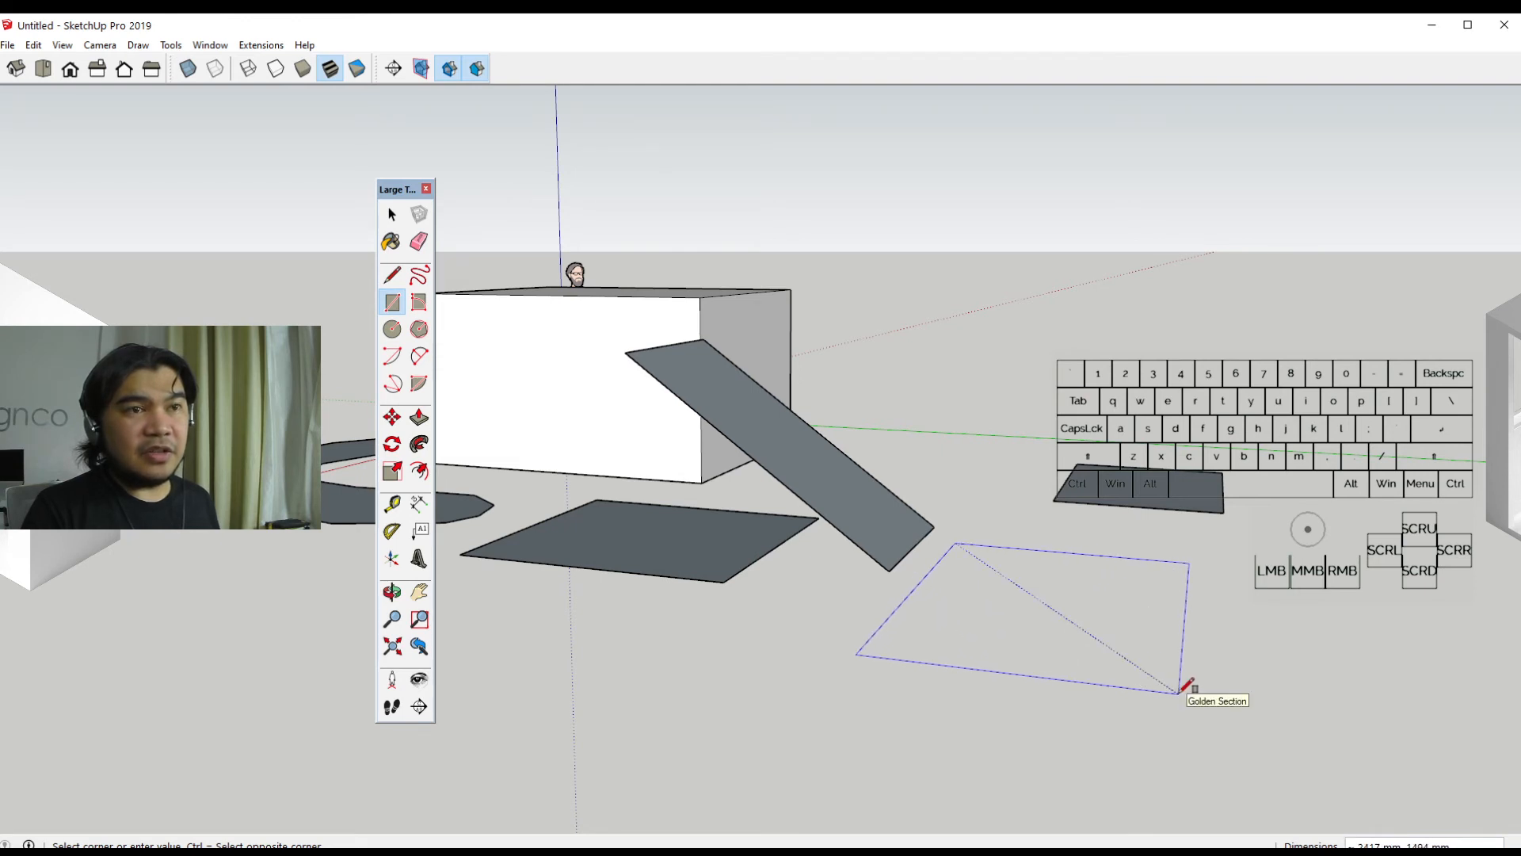
{"action": "key", "text": "ctrl"}
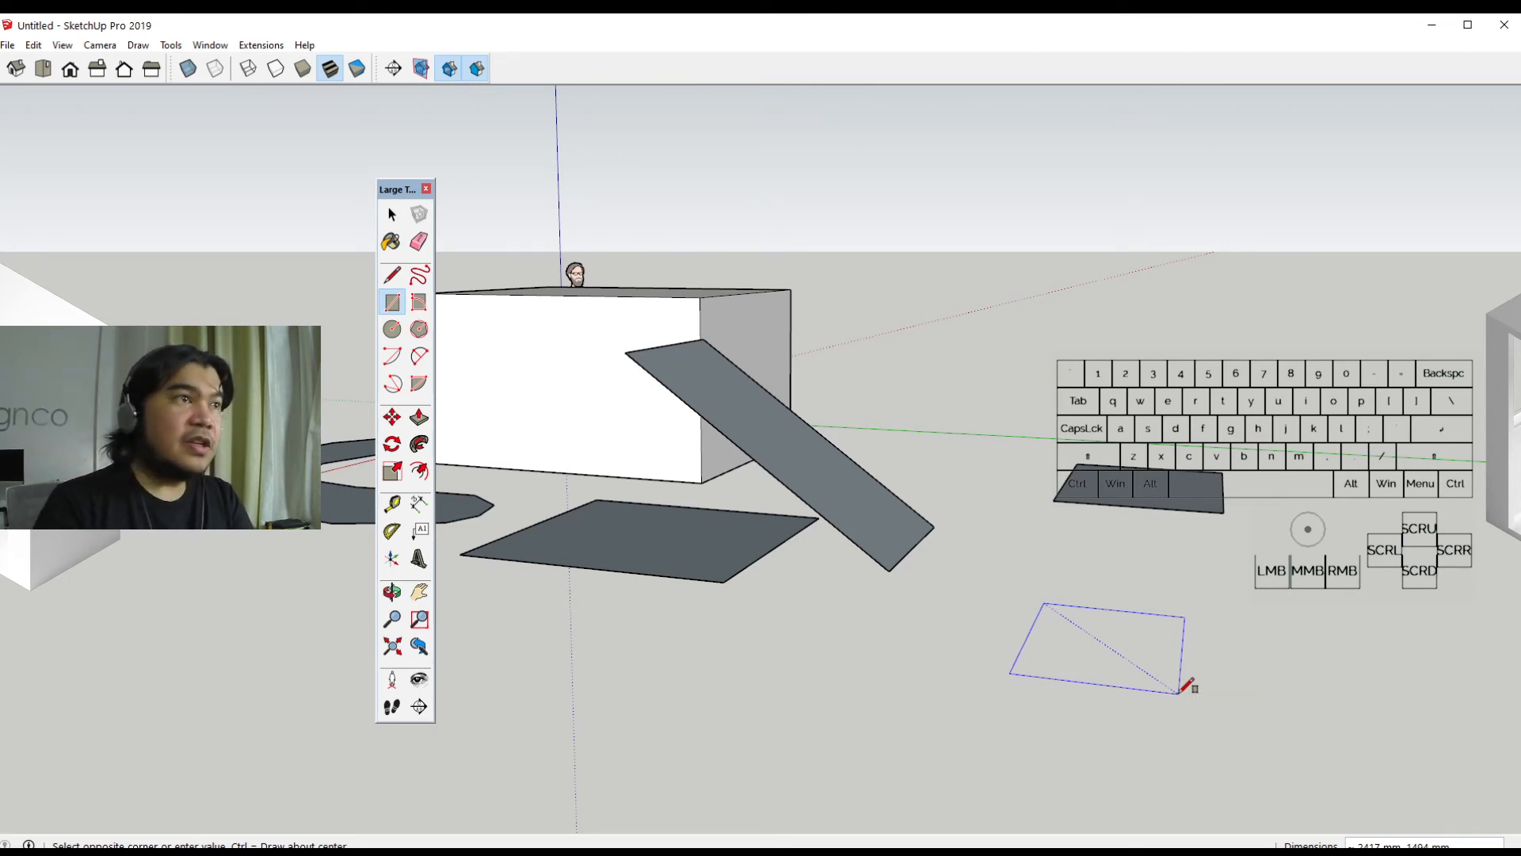
{"action": "left_click", "coordinate": [1181, 691]}
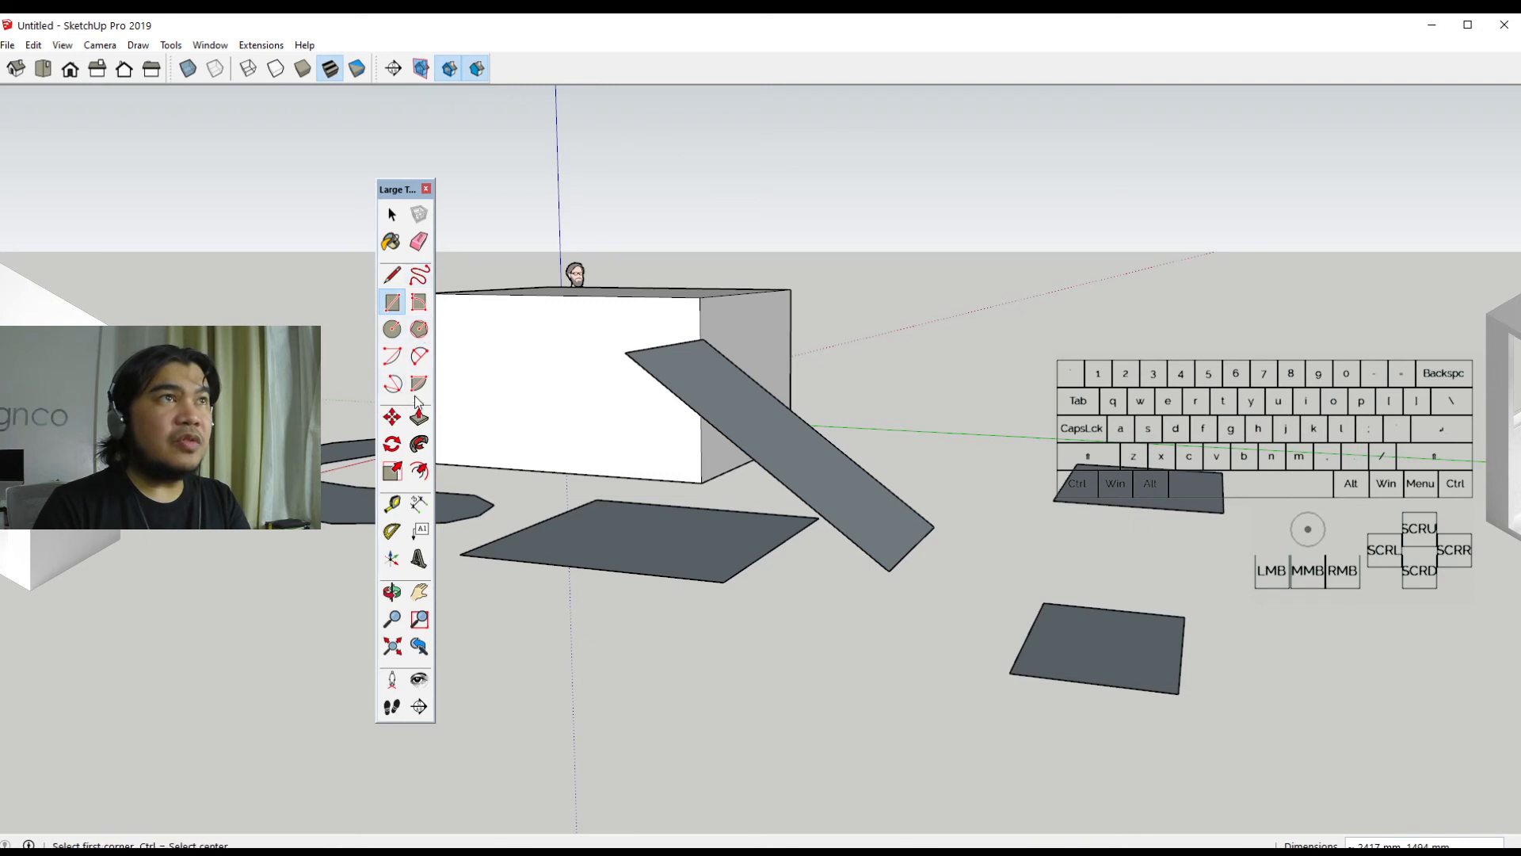
Draw a circle with a radius of about 780 mm on the ground in front of the tilted face
{"action": "left_click", "coordinate": [392, 332]}
{"action": "left_click", "coordinate": [790, 681]}
{"action": "left_click", "coordinate": [862, 631]}
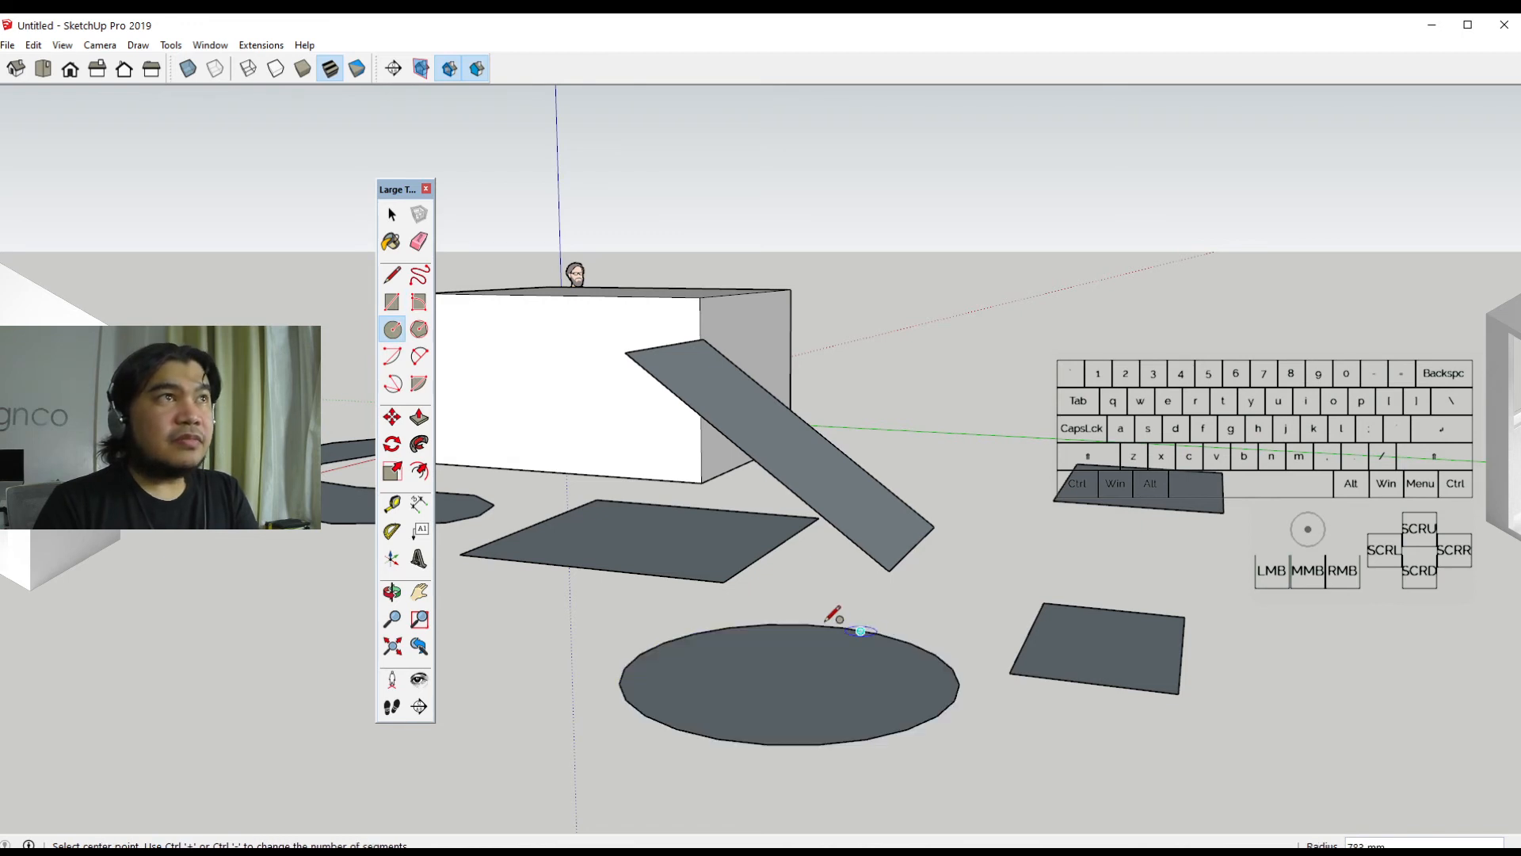
Start a large polygon on the ground among the rectangles and preview it with 13, 9 and 5 sides
{"action": "left_click", "coordinate": [422, 330]}
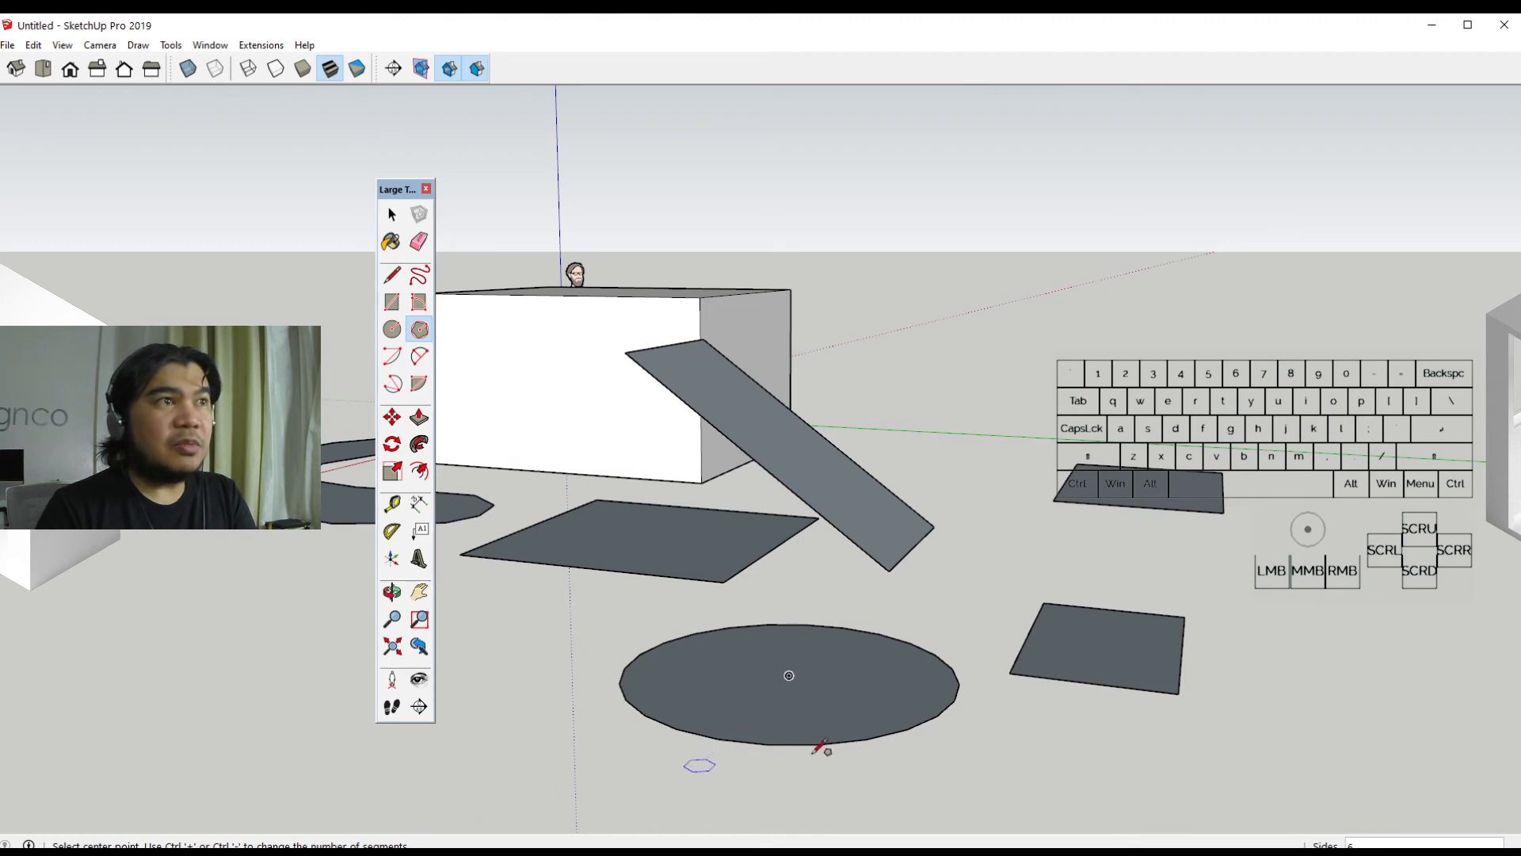
{"action": "left_click", "coordinate": [1081, 553]}
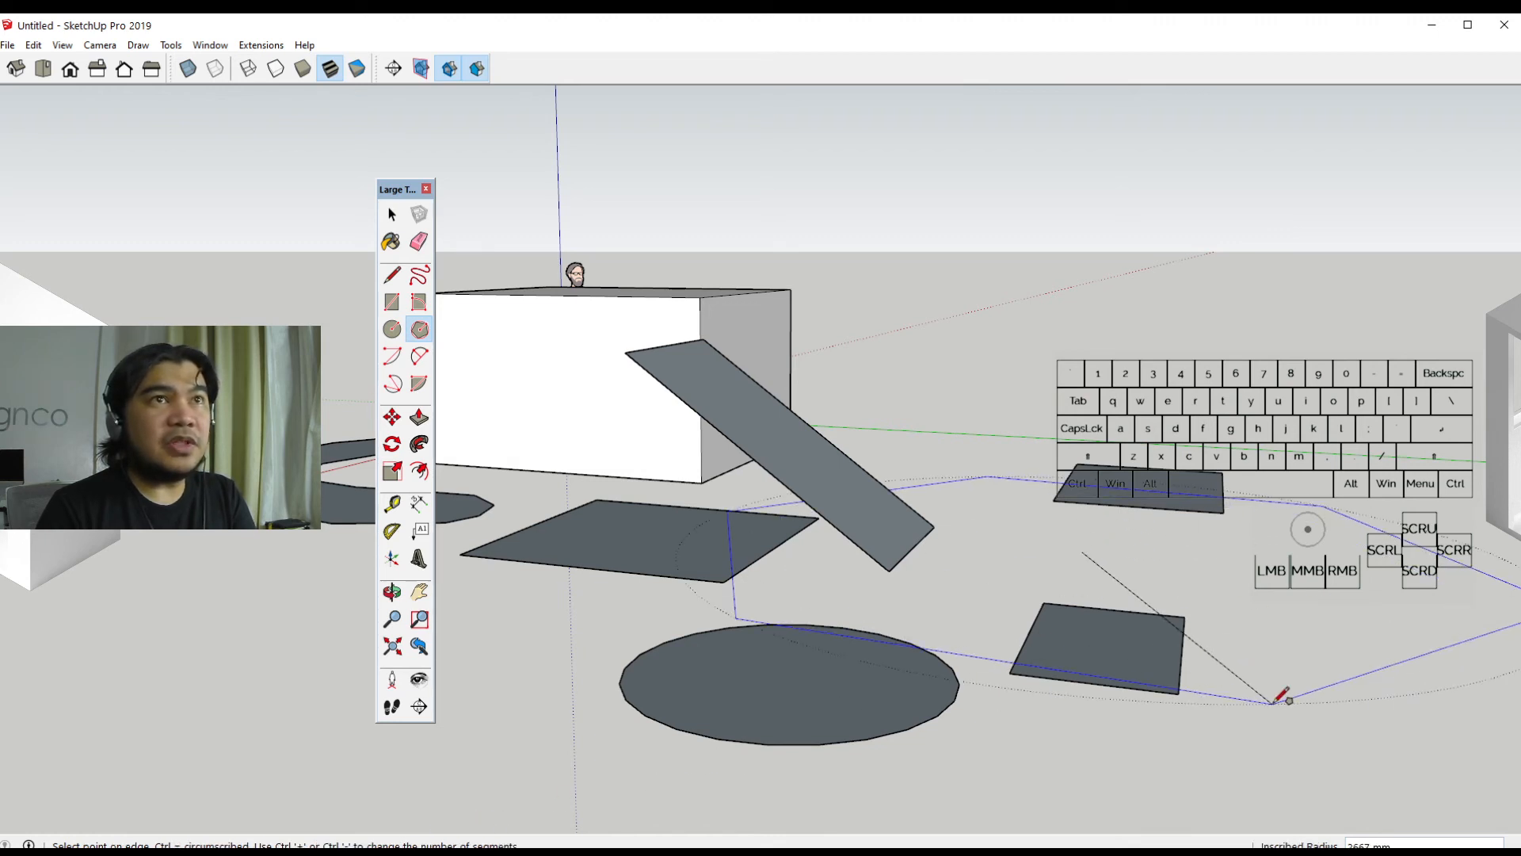
{"action": "middle_click_drag", "start_coordinate": [1066, 741], "coordinate": [820, 598]}
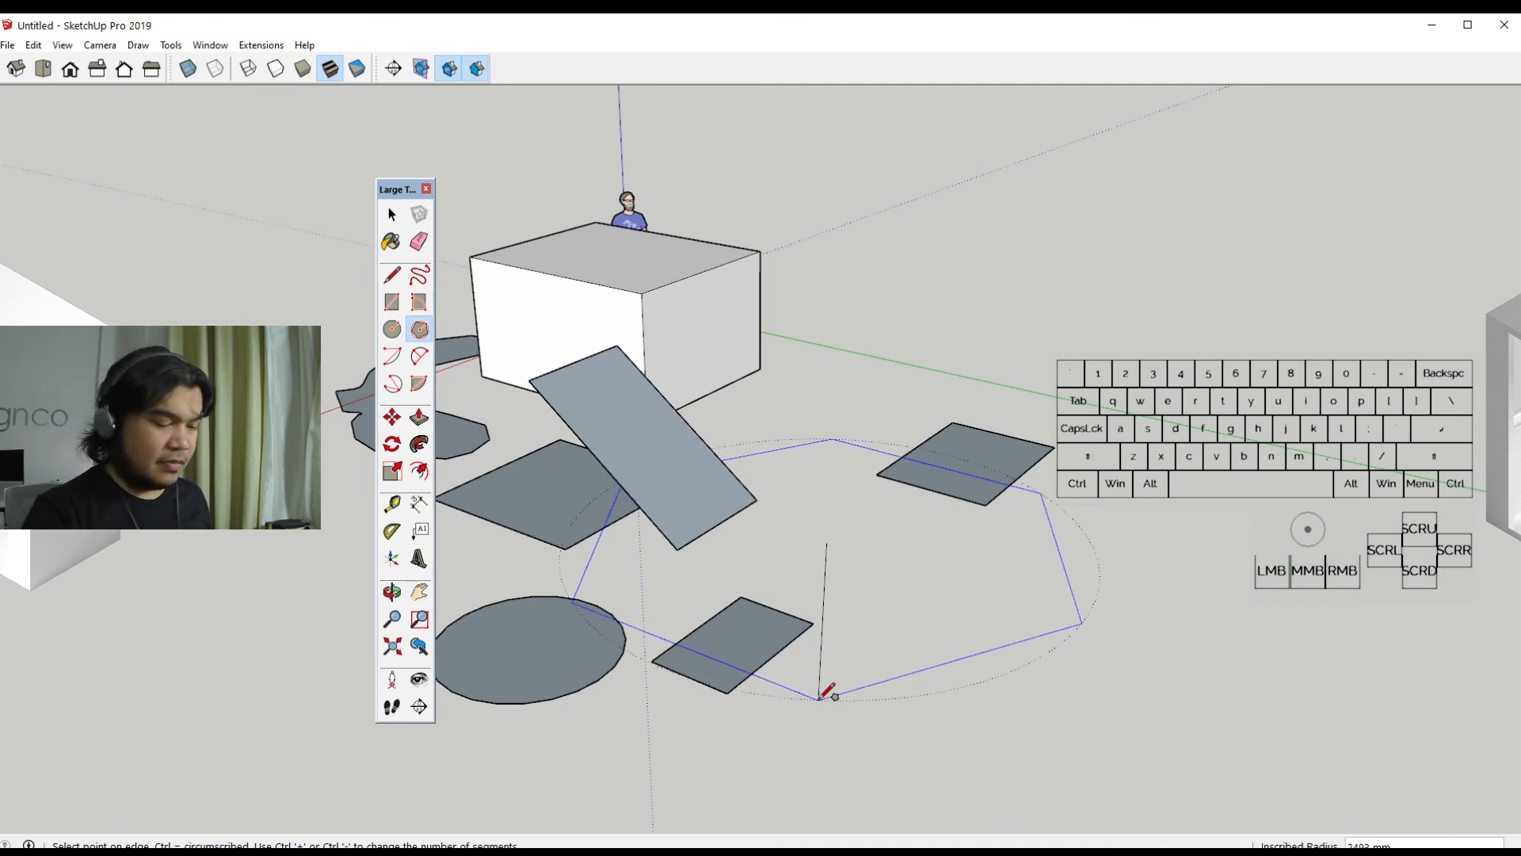
{"action": "key", "text": "ctrl+minus"}
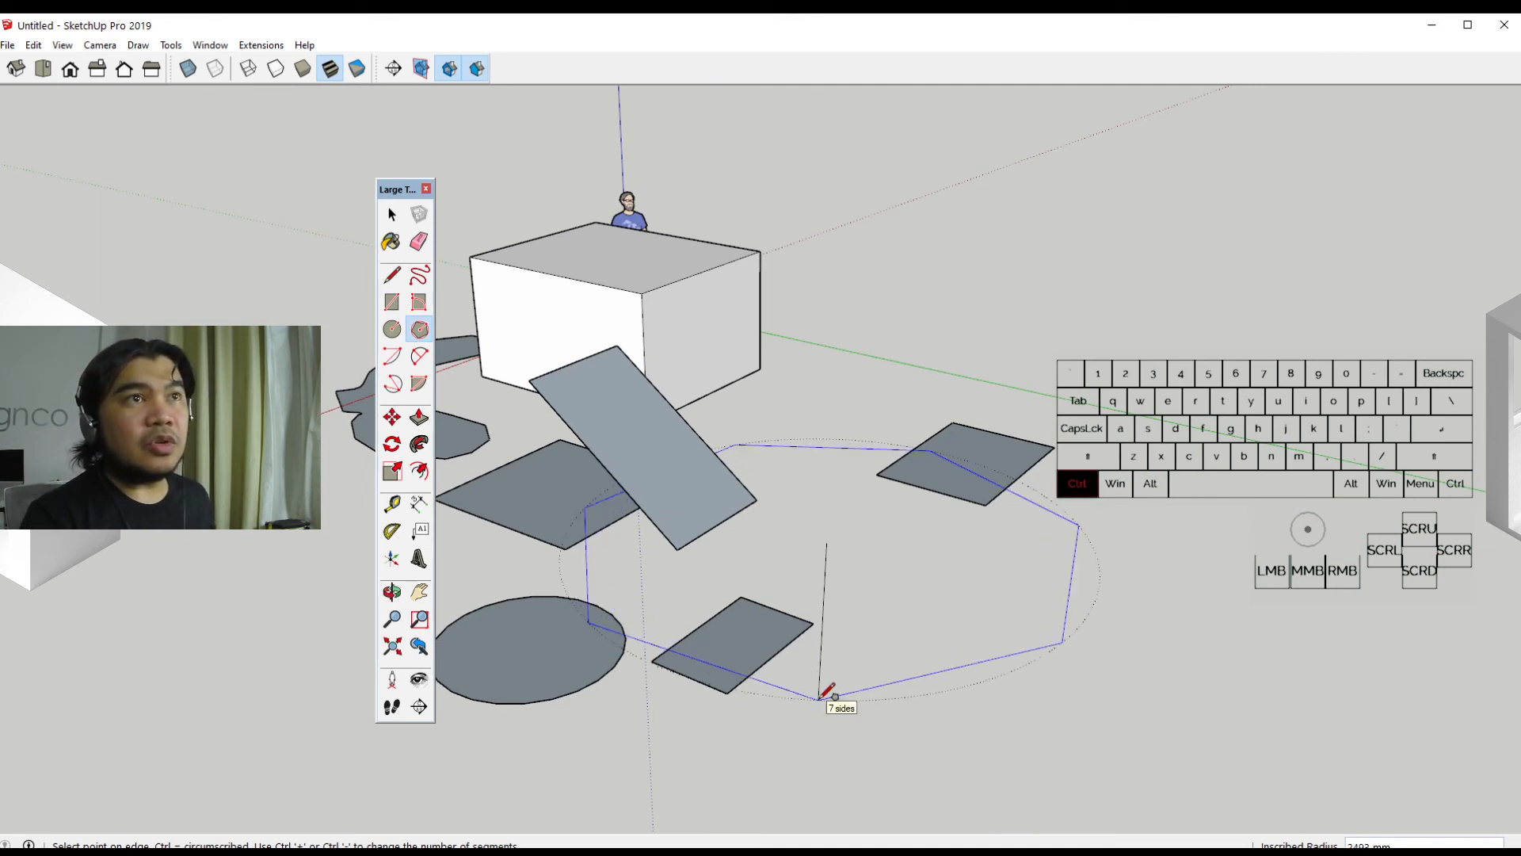
{"action": "key", "text": "ctrl+plus"}
{"action": "key", "text": "ctrl+plus"}
{"action": "key", "text": "ctrl+plus"}
{"action": "key", "text": "ctrl+plus"}
{"action": "key", "text": "ctrl+plus"}
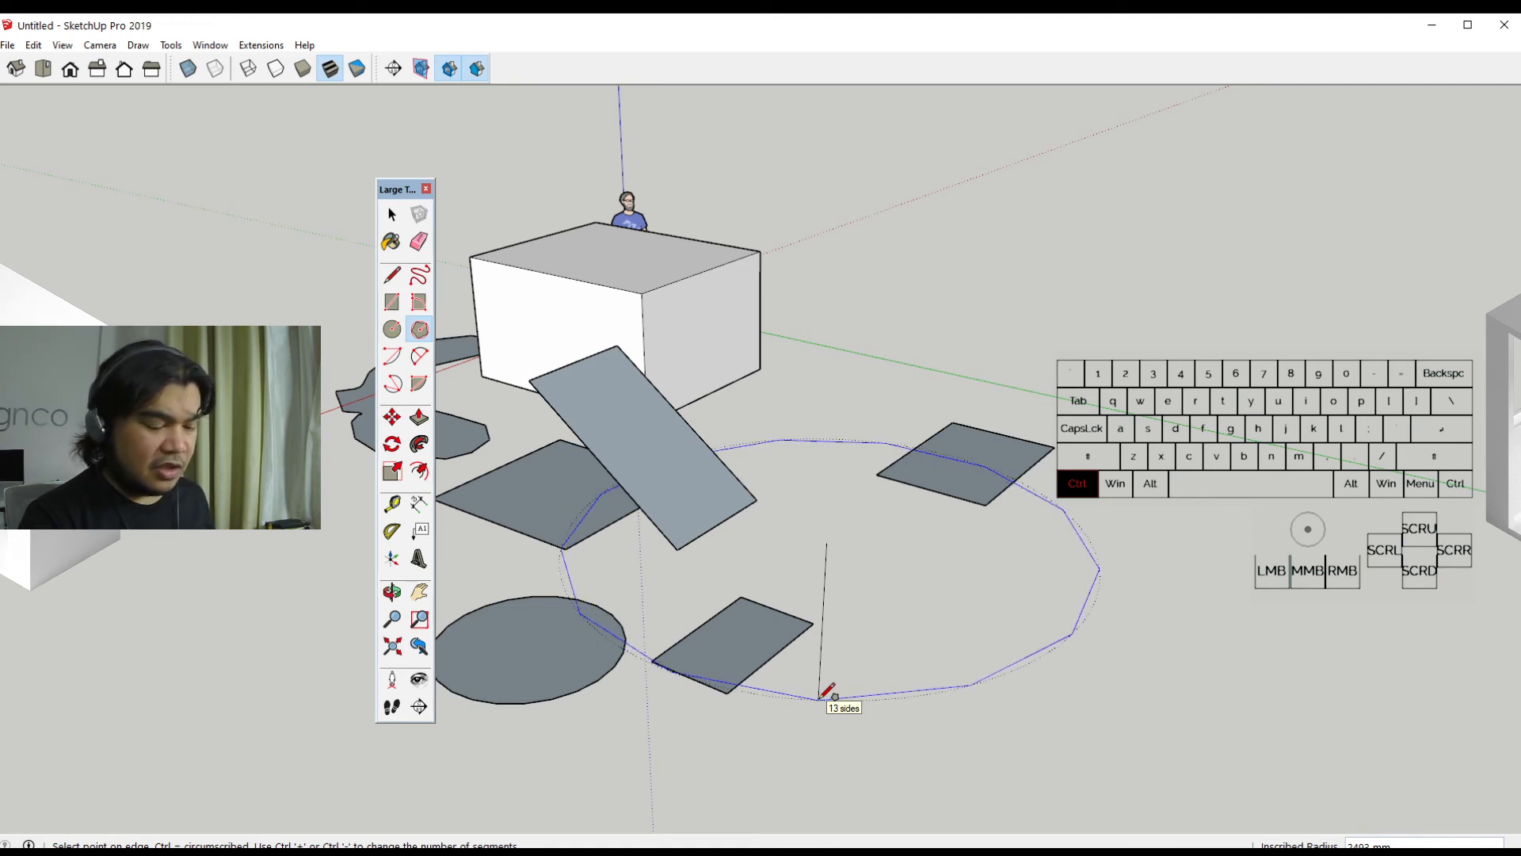
{"action": "key", "text": "ctrl+minus"}
{"action": "key", "text": "ctrl+minus"}
{"action": "key", "text": "ctrl+minus"}
{"action": "key", "text": "ctrl+minus"}
{"action": "key", "text": "ctrl+minus"}
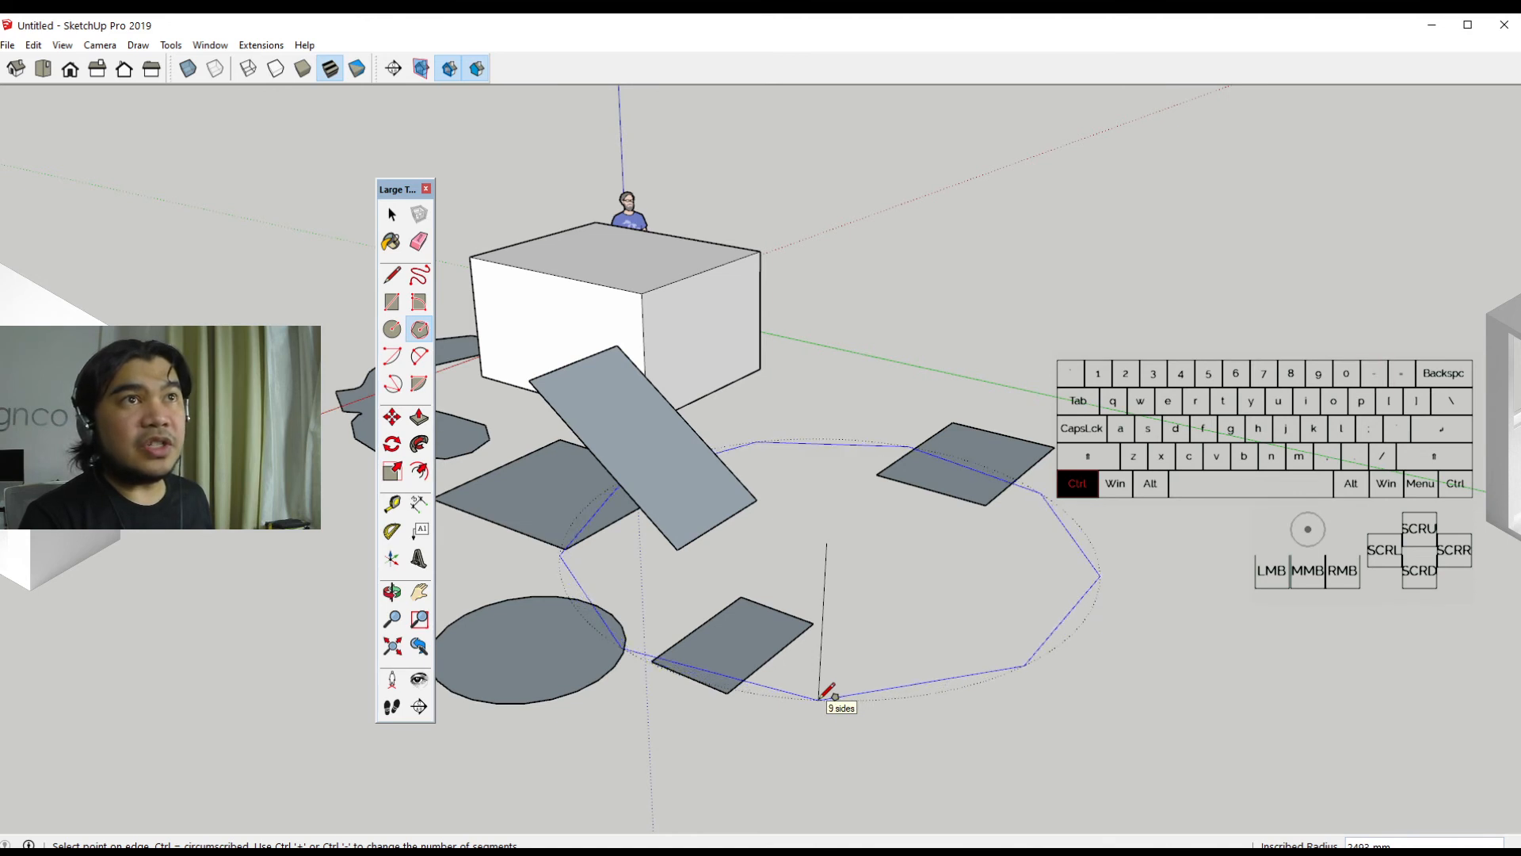
{"action": "key", "text": "ctrl+minus"}
{"action": "key", "text": "ctrl+minus"}
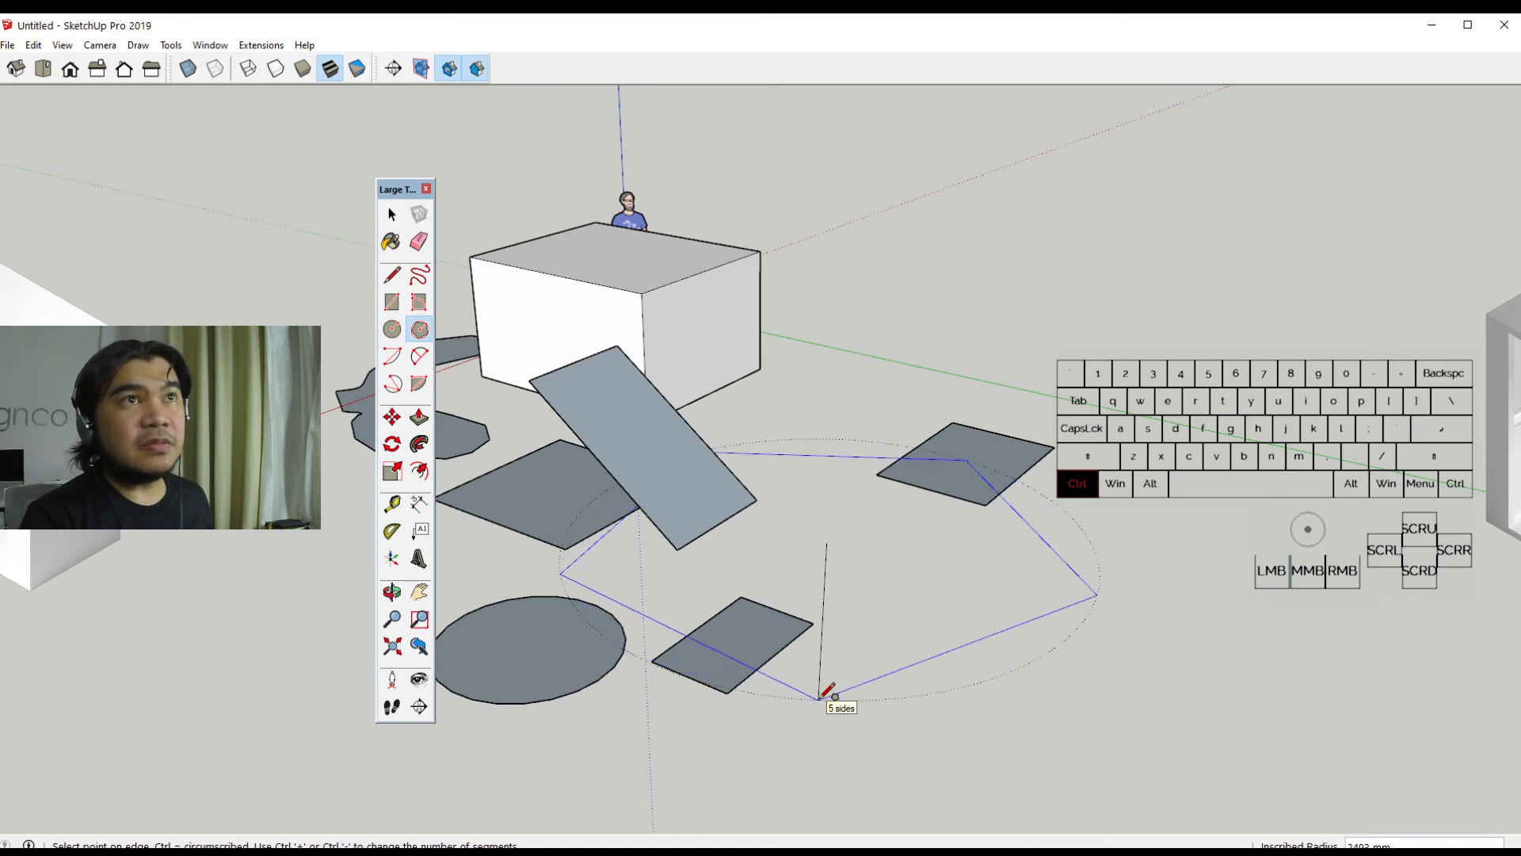
Set the polygon to nine sides and place it with an inscribed radius of about 2490 mm
{"action": "key", "text": "ctrl+plus"}
{"action": "key", "text": "ctrl+plus"}
{"action": "key", "text": "ctrl+plus"}
{"action": "key", "text": "ctrl+plus"}
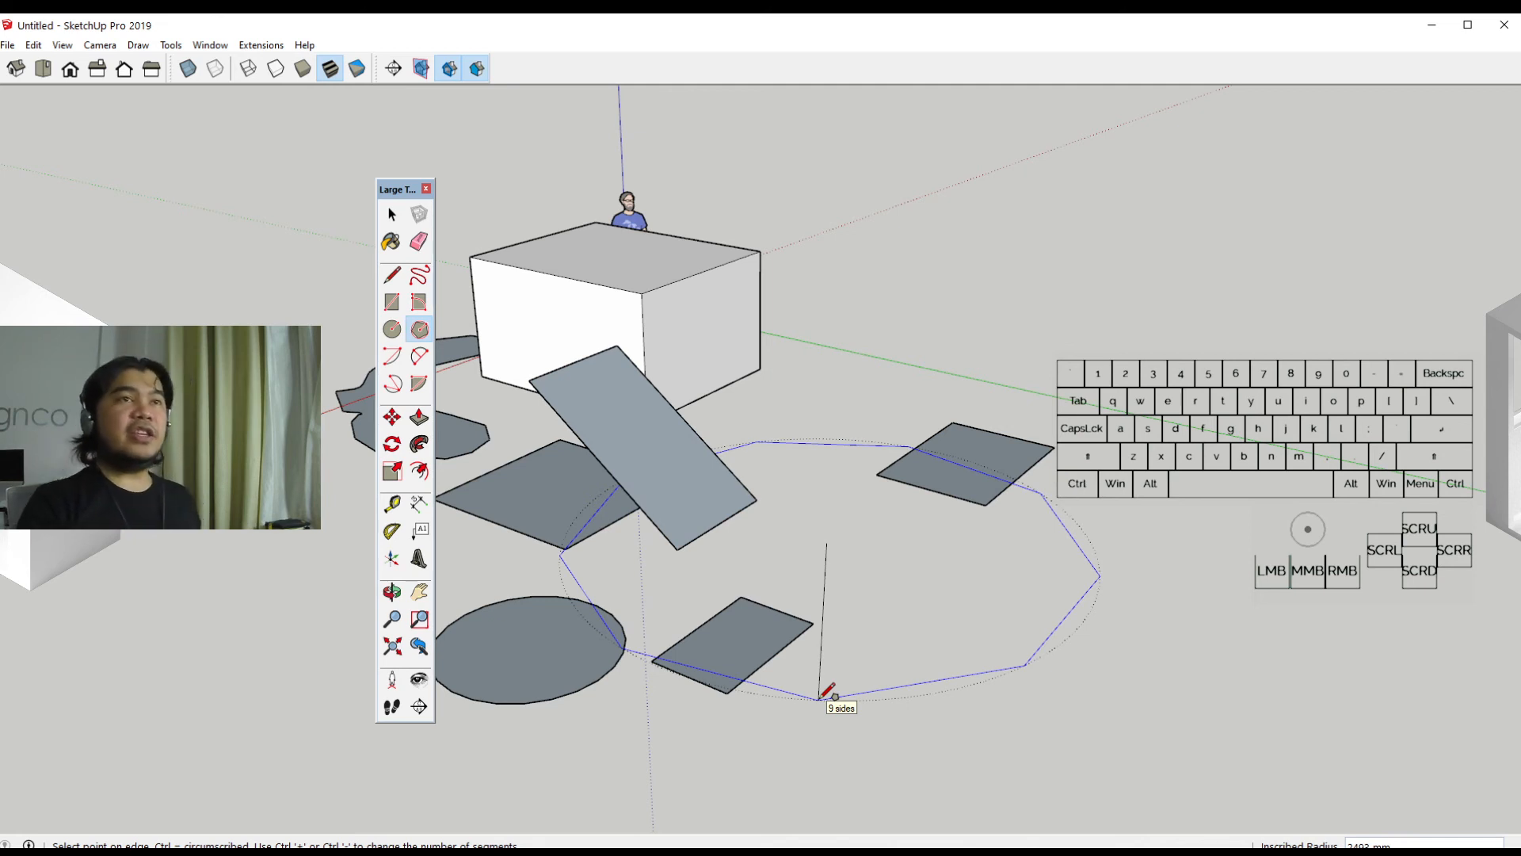
{"action": "left_click", "coordinate": [821, 697]}
{"action": "key", "text": "space"}
Draw an open arc of about 90° from its centre point with the Arc tool on the ground beside the circle
{"action": "middle_click_drag", "start_coordinate": [696, 659], "coordinate": [961, 676]}
{"action": "middle_click_drag", "start_coordinate": [703, 672], "coordinate": [1005, 601]}
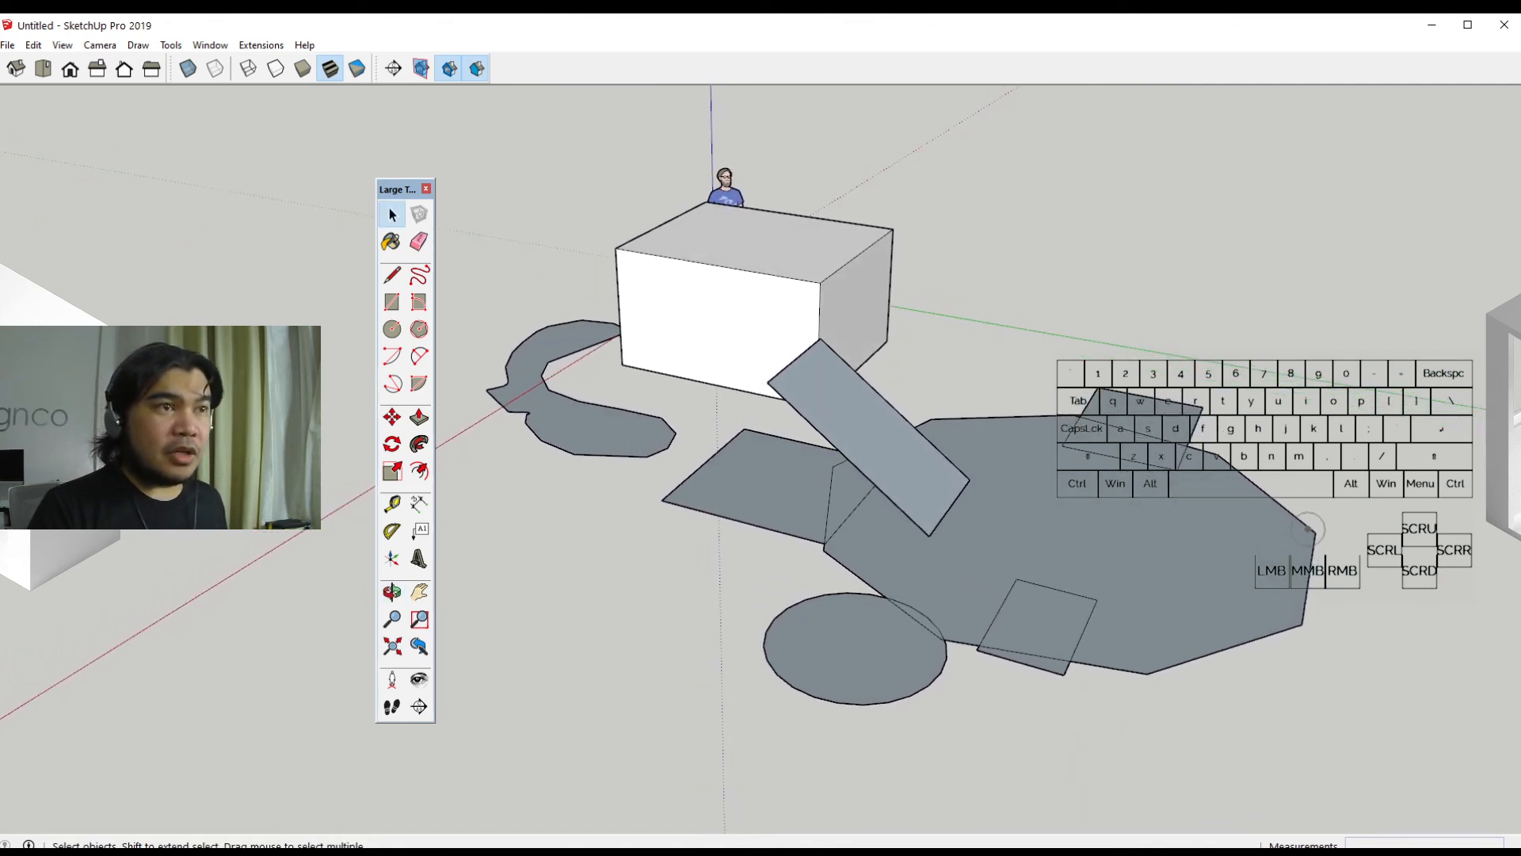
{"action": "left_click", "coordinate": [391, 358]}
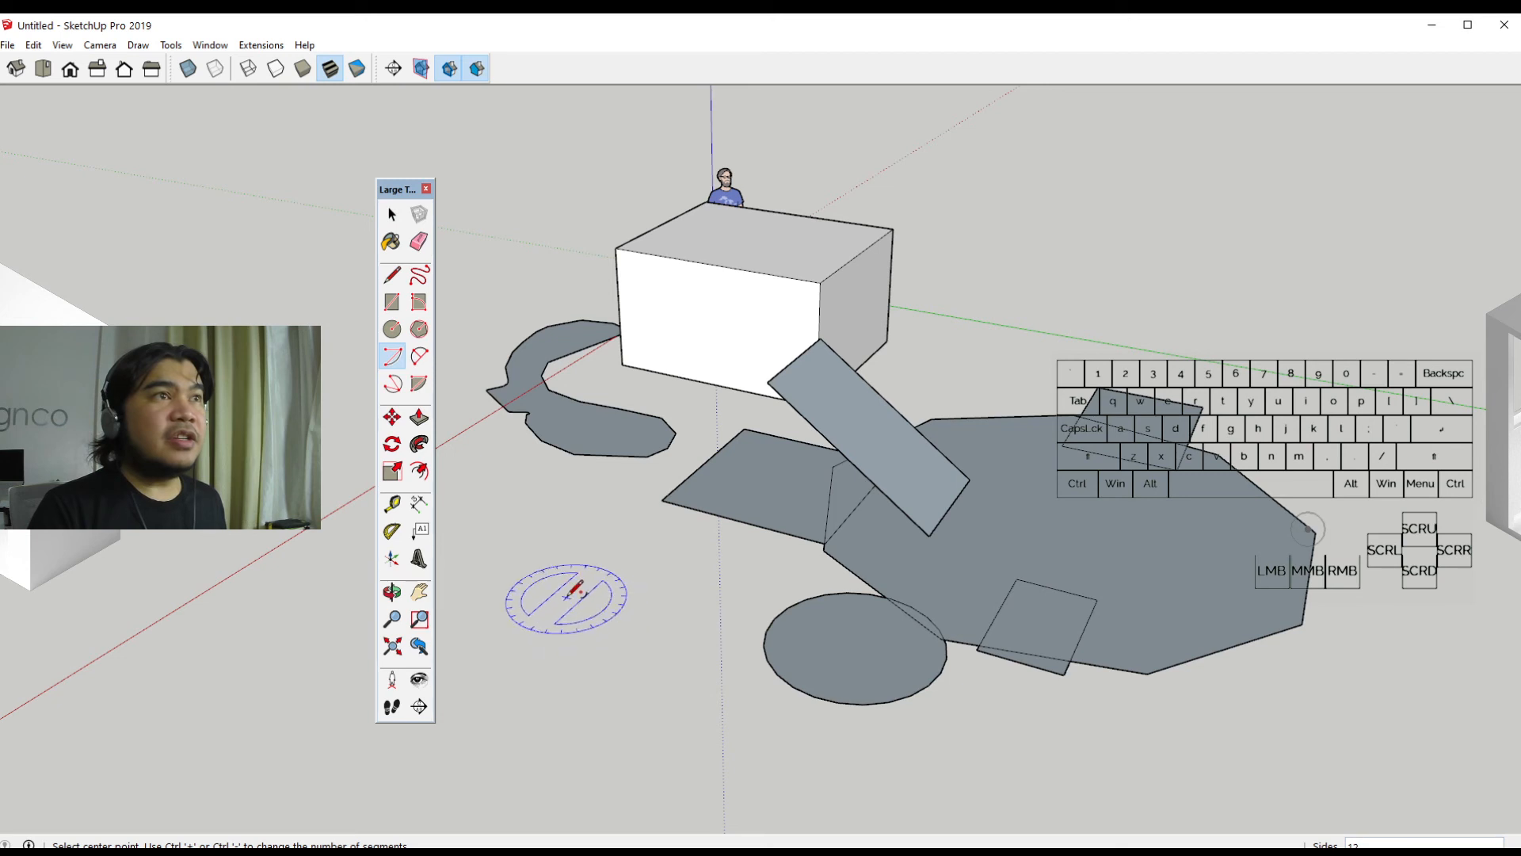
{"action": "left_click", "coordinate": [597, 577]}
{"action": "left_click", "coordinate": [698, 606]}
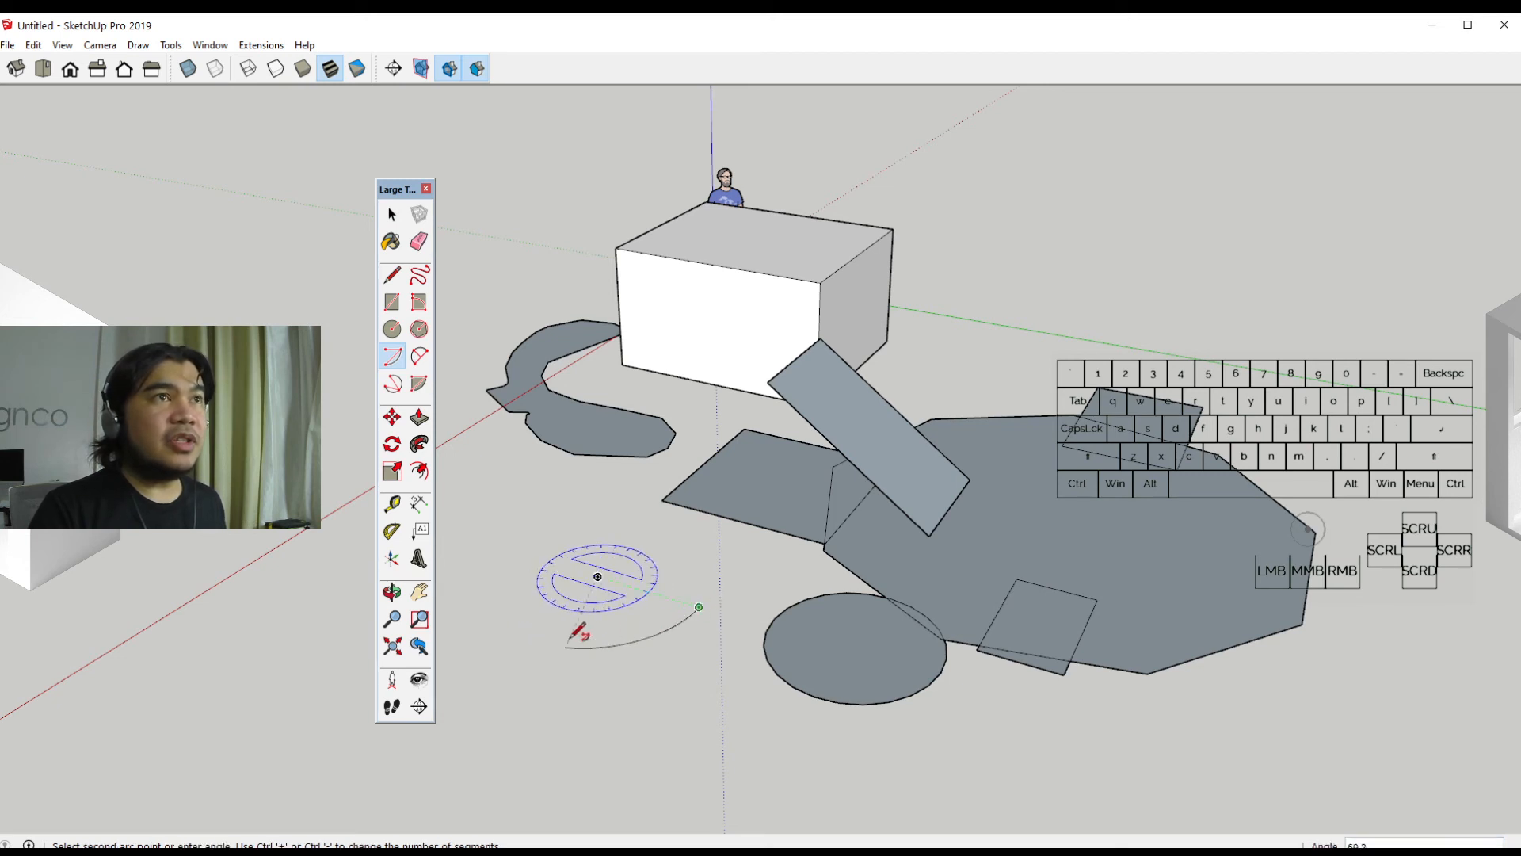
{"action": "left_click", "coordinate": [549, 612]}
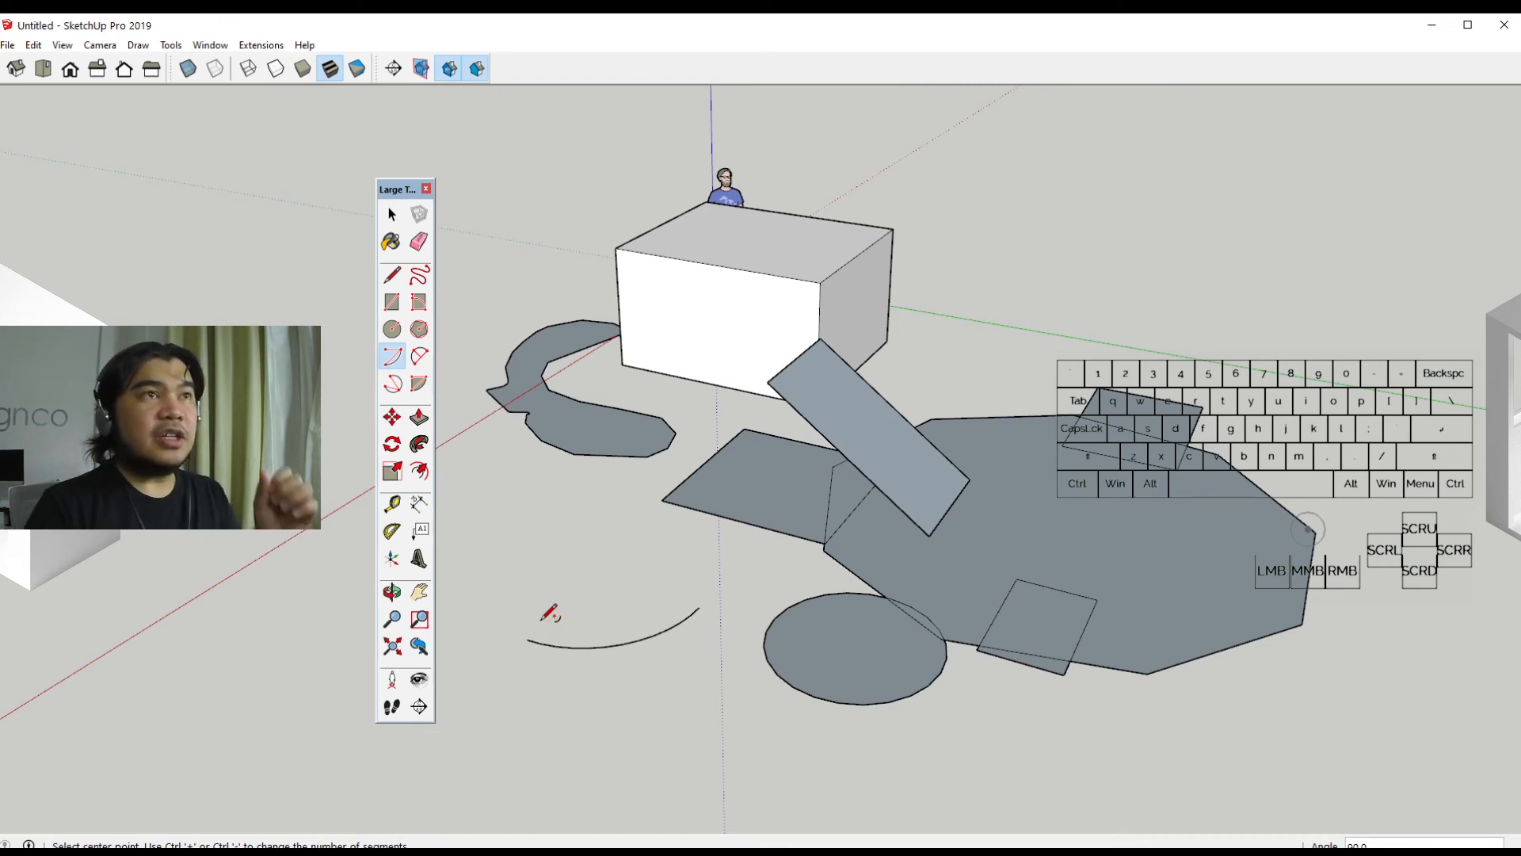
Draw a 2 Point Arc with a bulge of about 760 mm, running across the ground rectangle nearest the box
{"action": "left_click", "coordinate": [419, 357]}
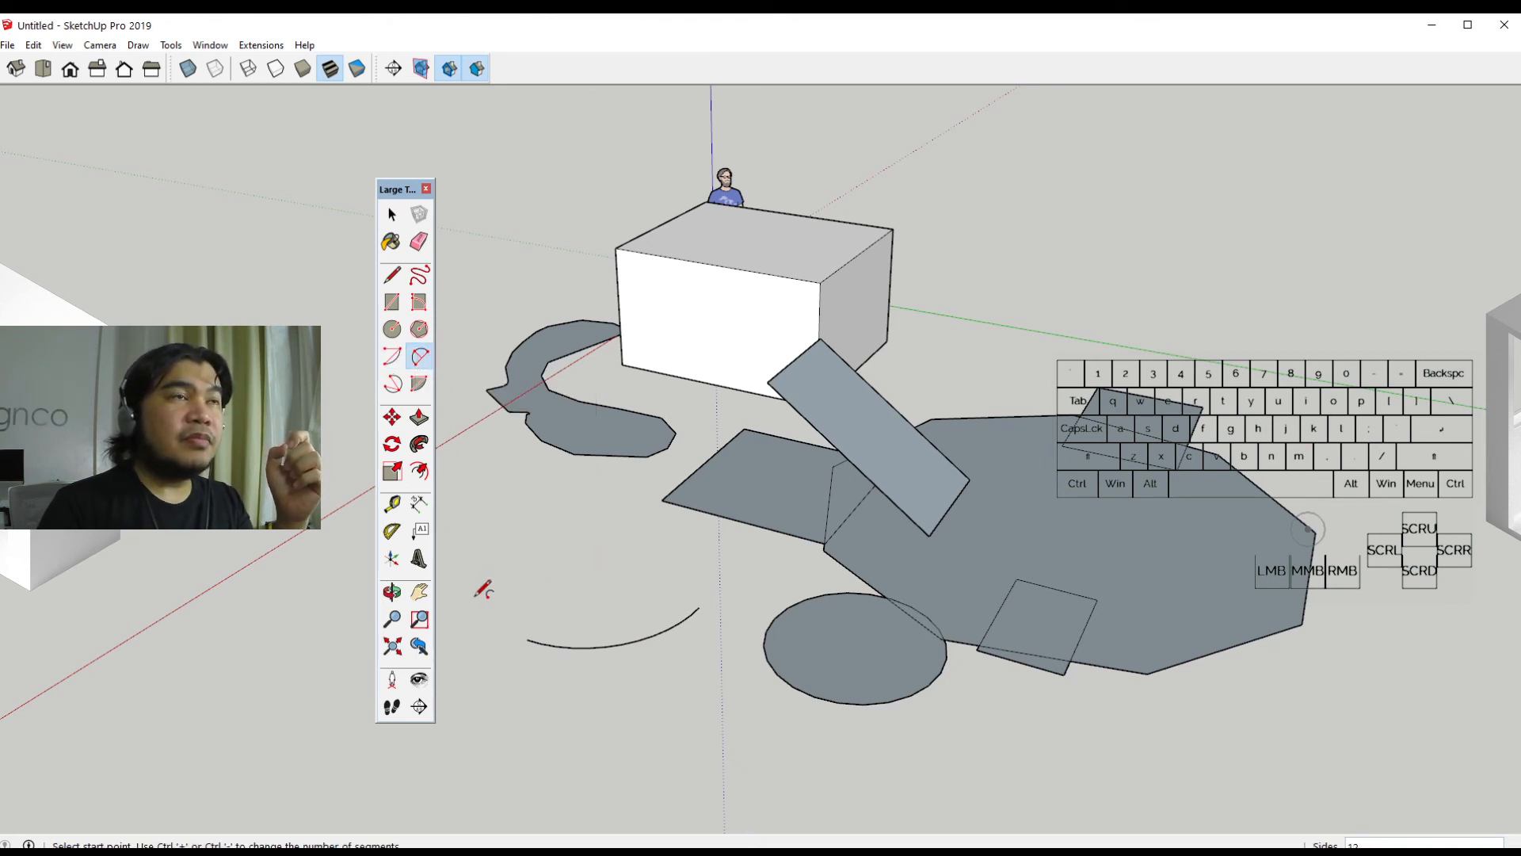
{"action": "left_click", "coordinate": [708, 436]}
{"action": "left_click", "coordinate": [474, 597]}
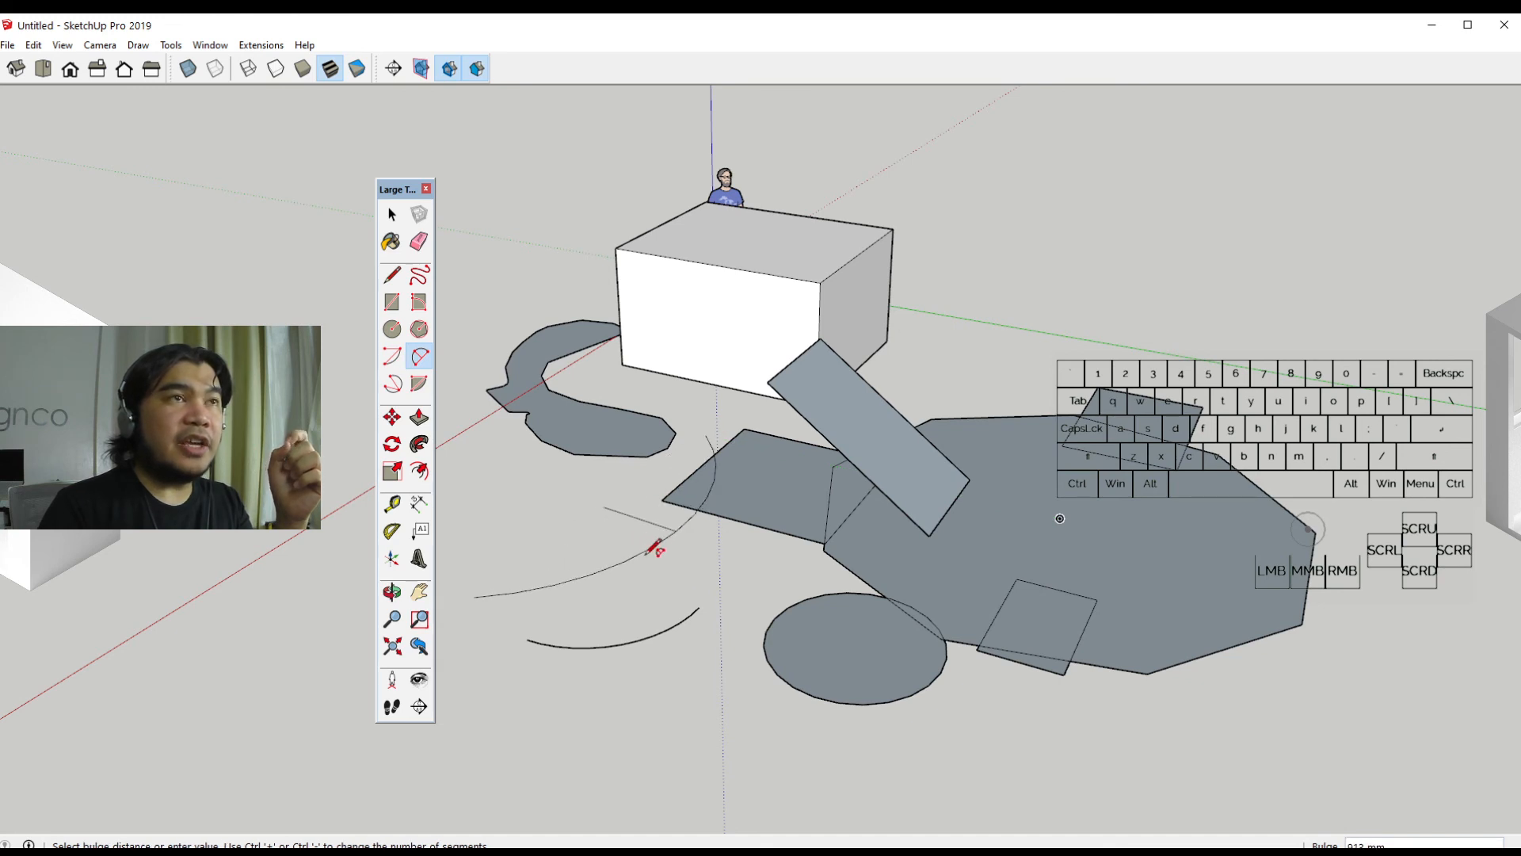
{"action": "left_click", "coordinate": [646, 544]}
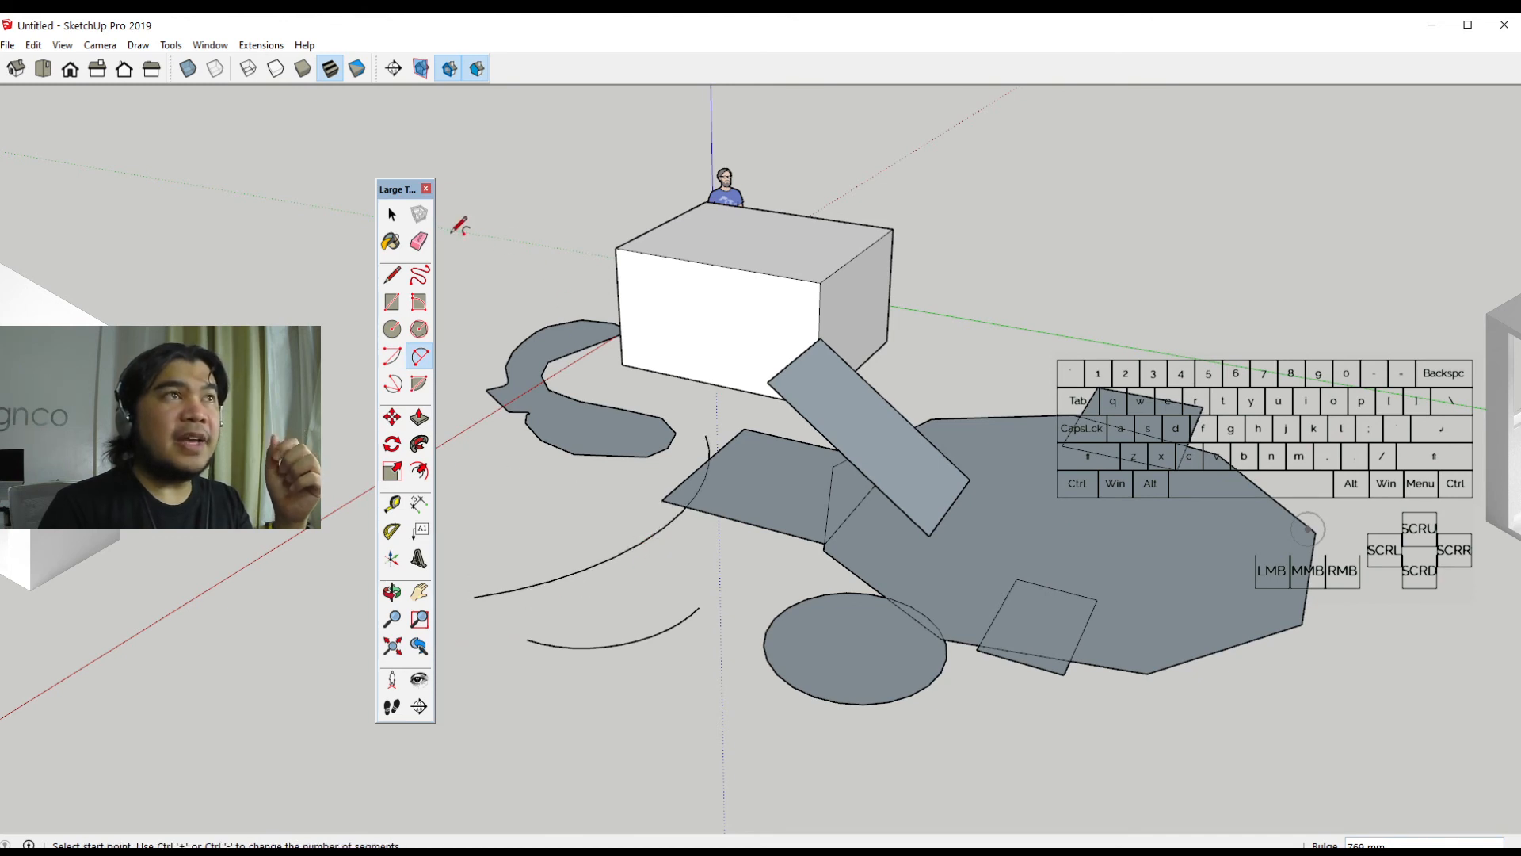
Draw two 3 Point Arcs, one of about 157° crossing the circle and one of about 108° around the polygon's outer side
{"action": "left_click", "coordinate": [387, 389]}
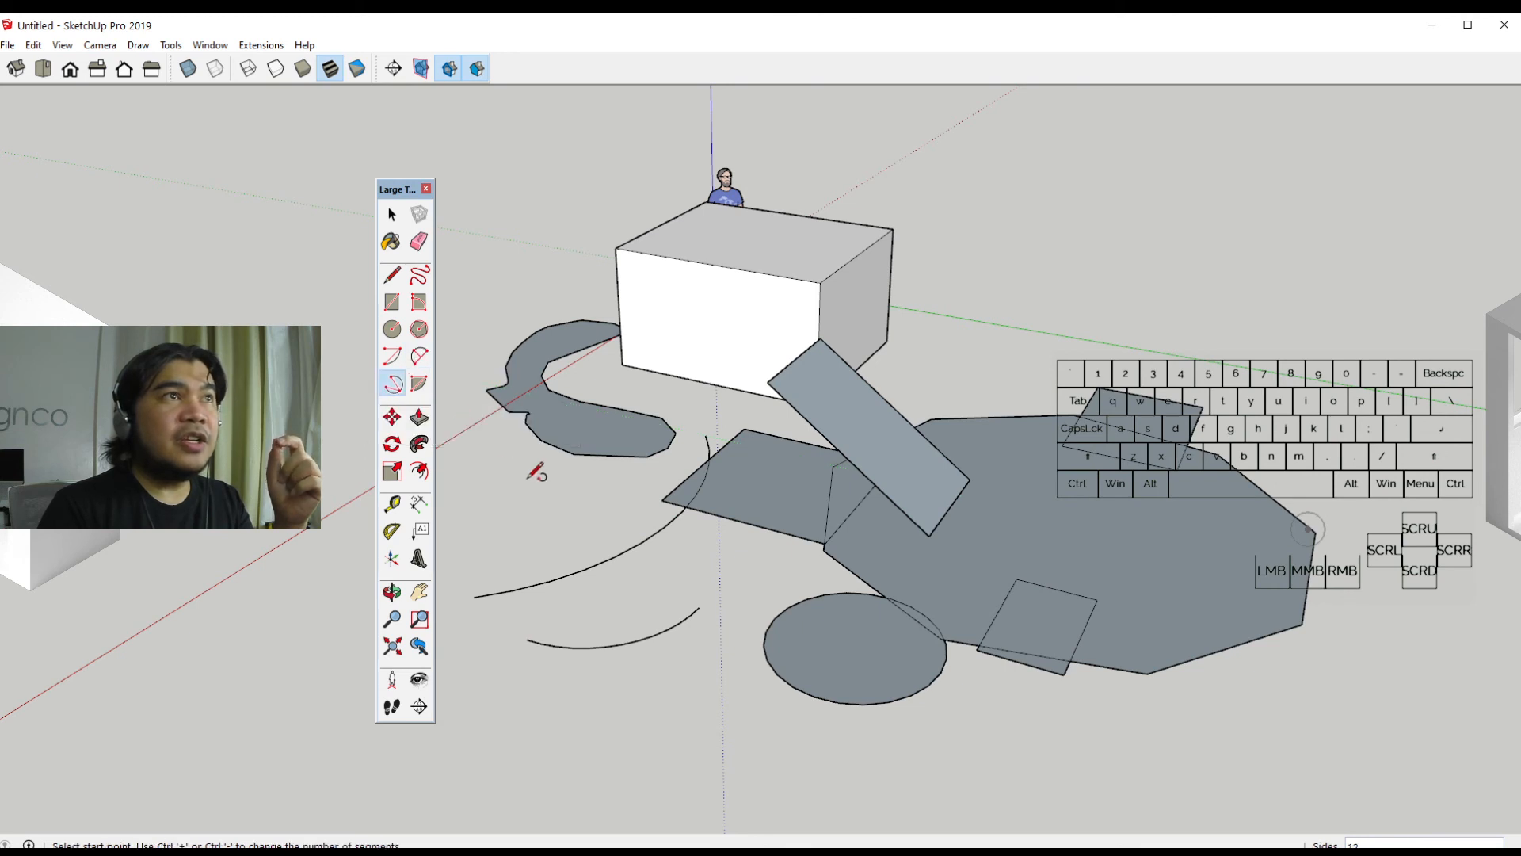
{"action": "left_click", "coordinate": [524, 690]}
{"action": "left_click", "coordinate": [689, 715]}
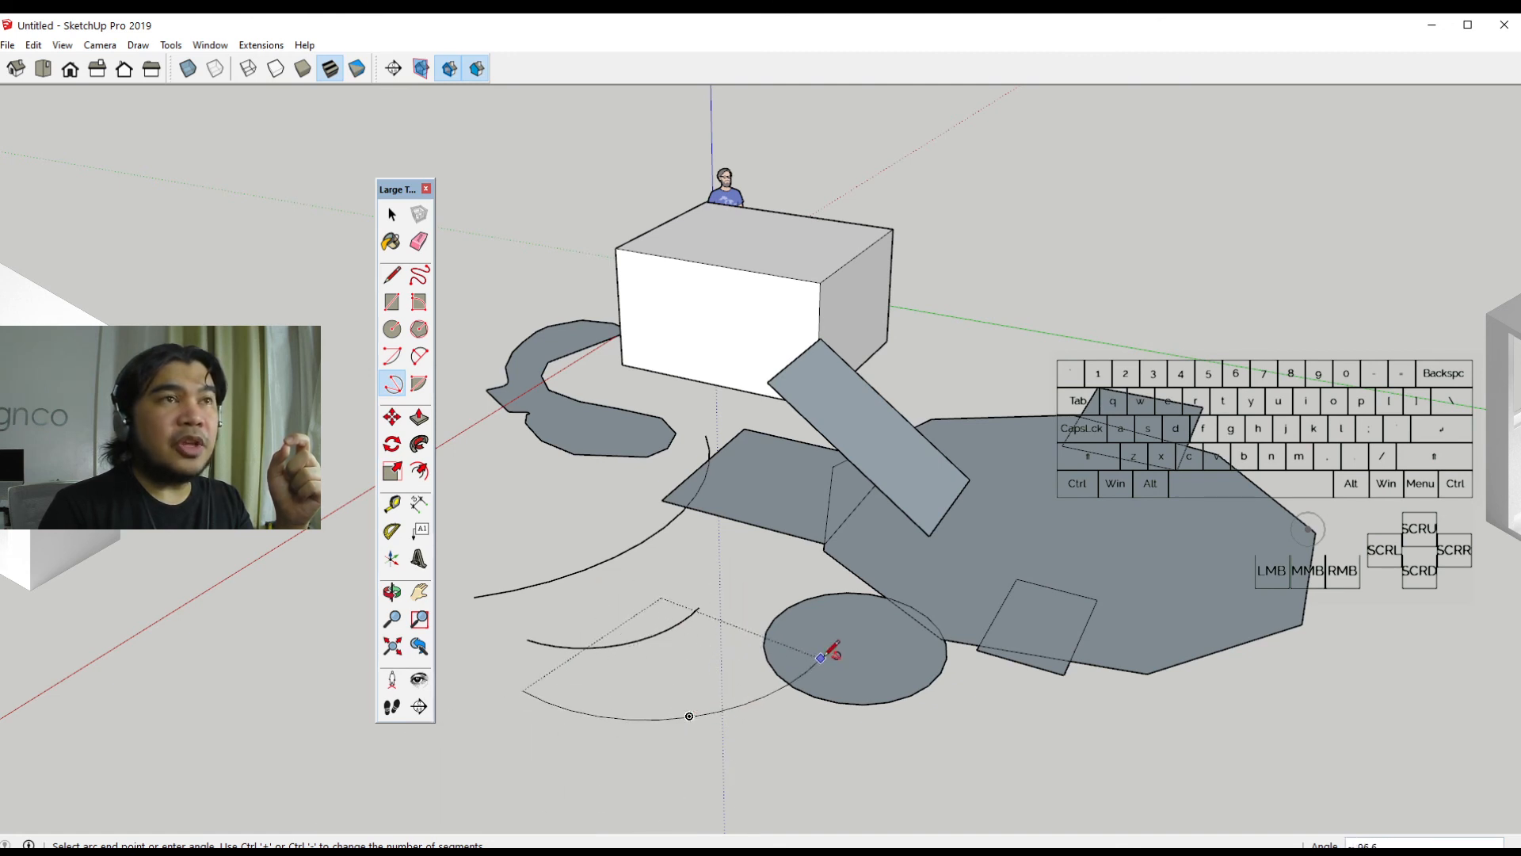
{"action": "left_click", "coordinate": [803, 572]}
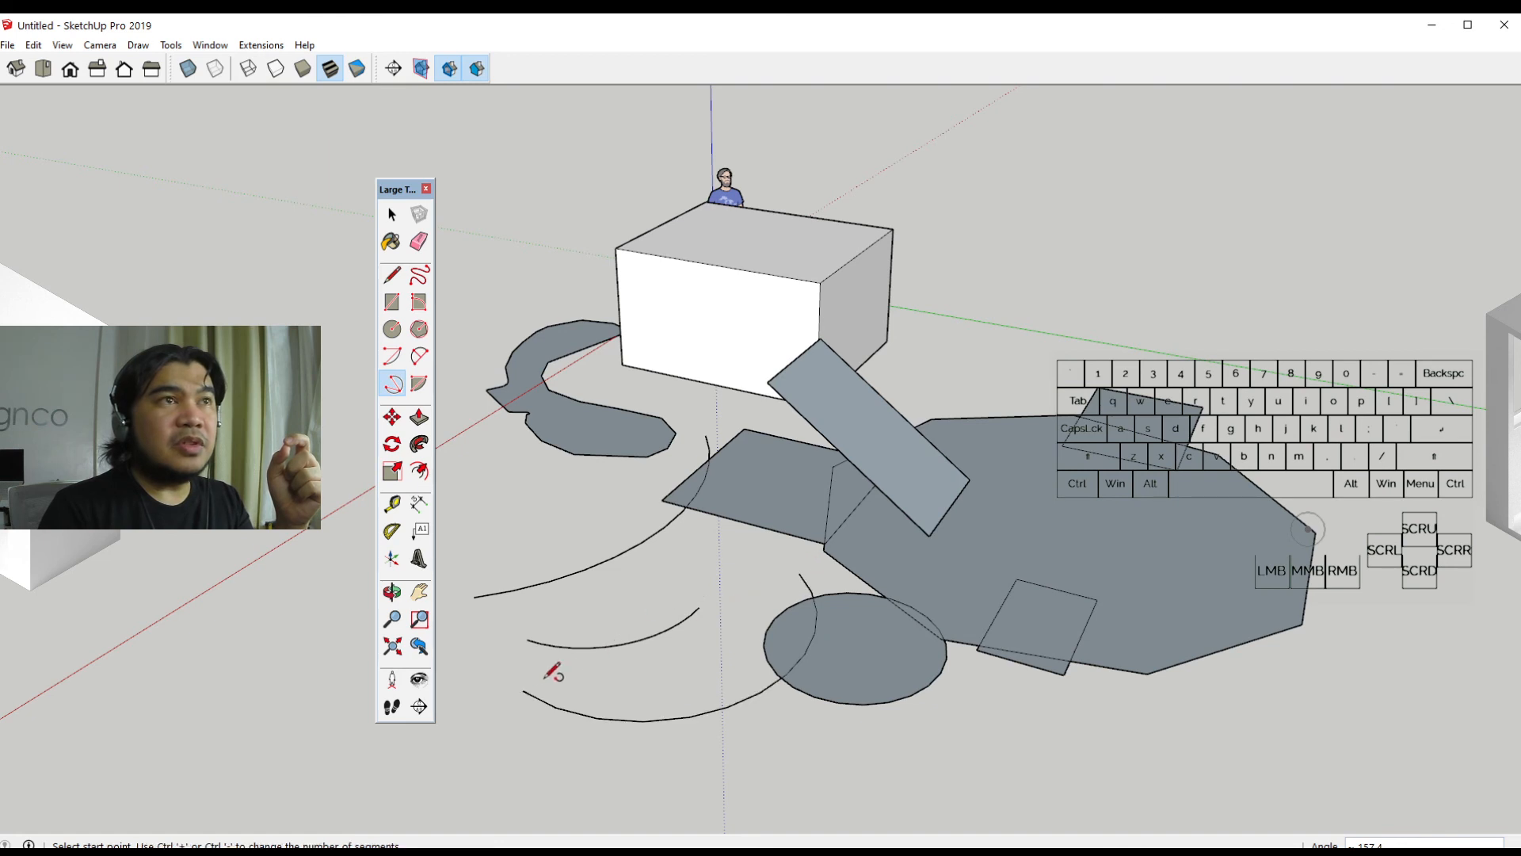
{"action": "left_click", "coordinate": [1123, 719]}
{"action": "left_click", "coordinate": [1379, 678]}
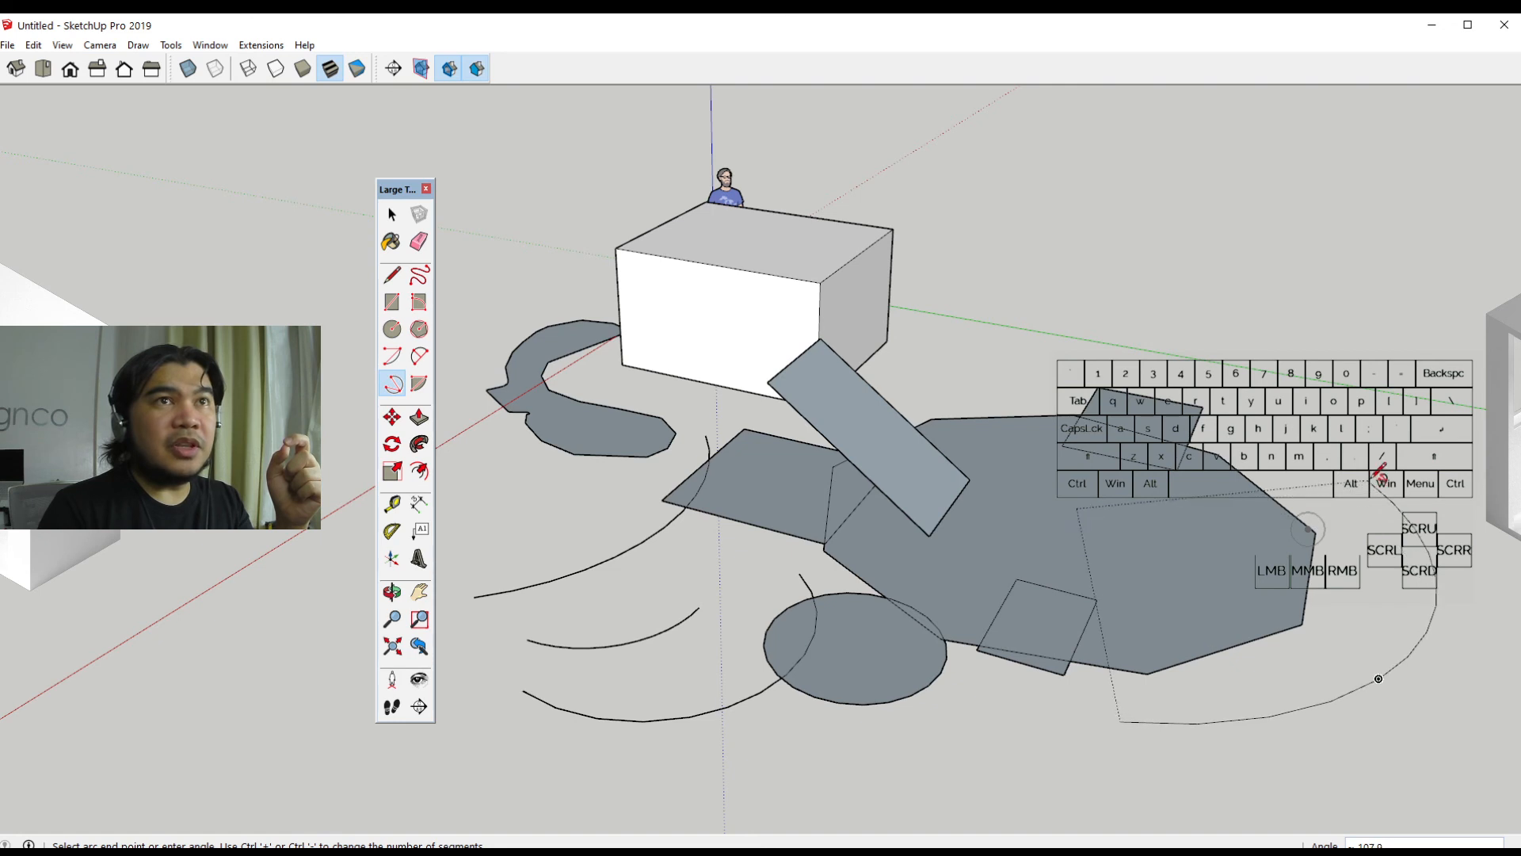
{"action": "left_click", "coordinate": [1379, 474]}
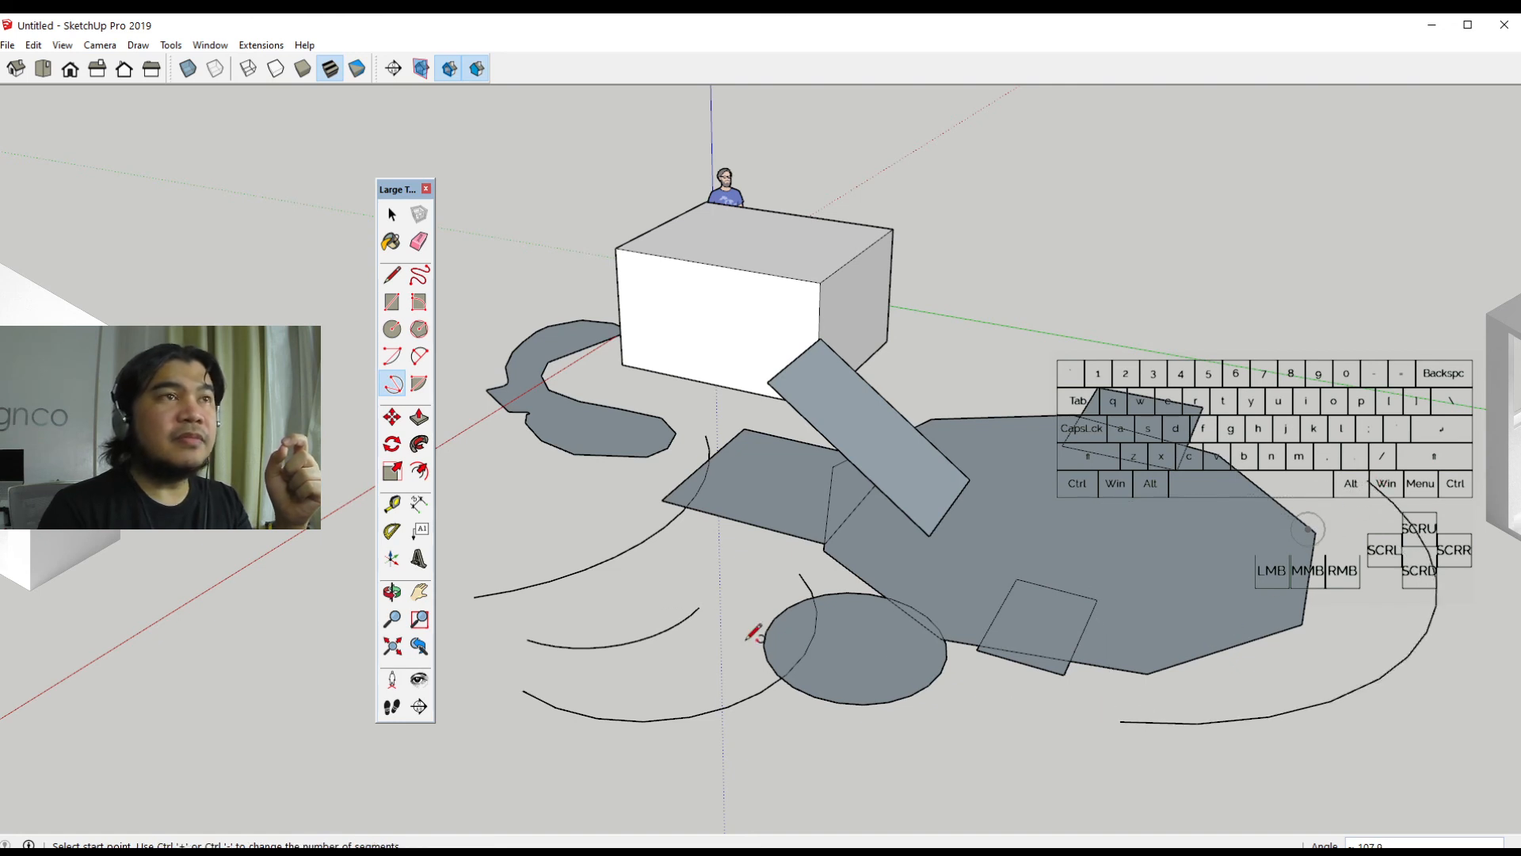
Draw a closed 120° sector with the Pie tool on the ground between the circle and the outermost arc
{"action": "left_click", "coordinate": [414, 389]}
{"action": "left_click", "coordinate": [993, 714]}
{"action": "left_click", "coordinate": [1094, 746]}
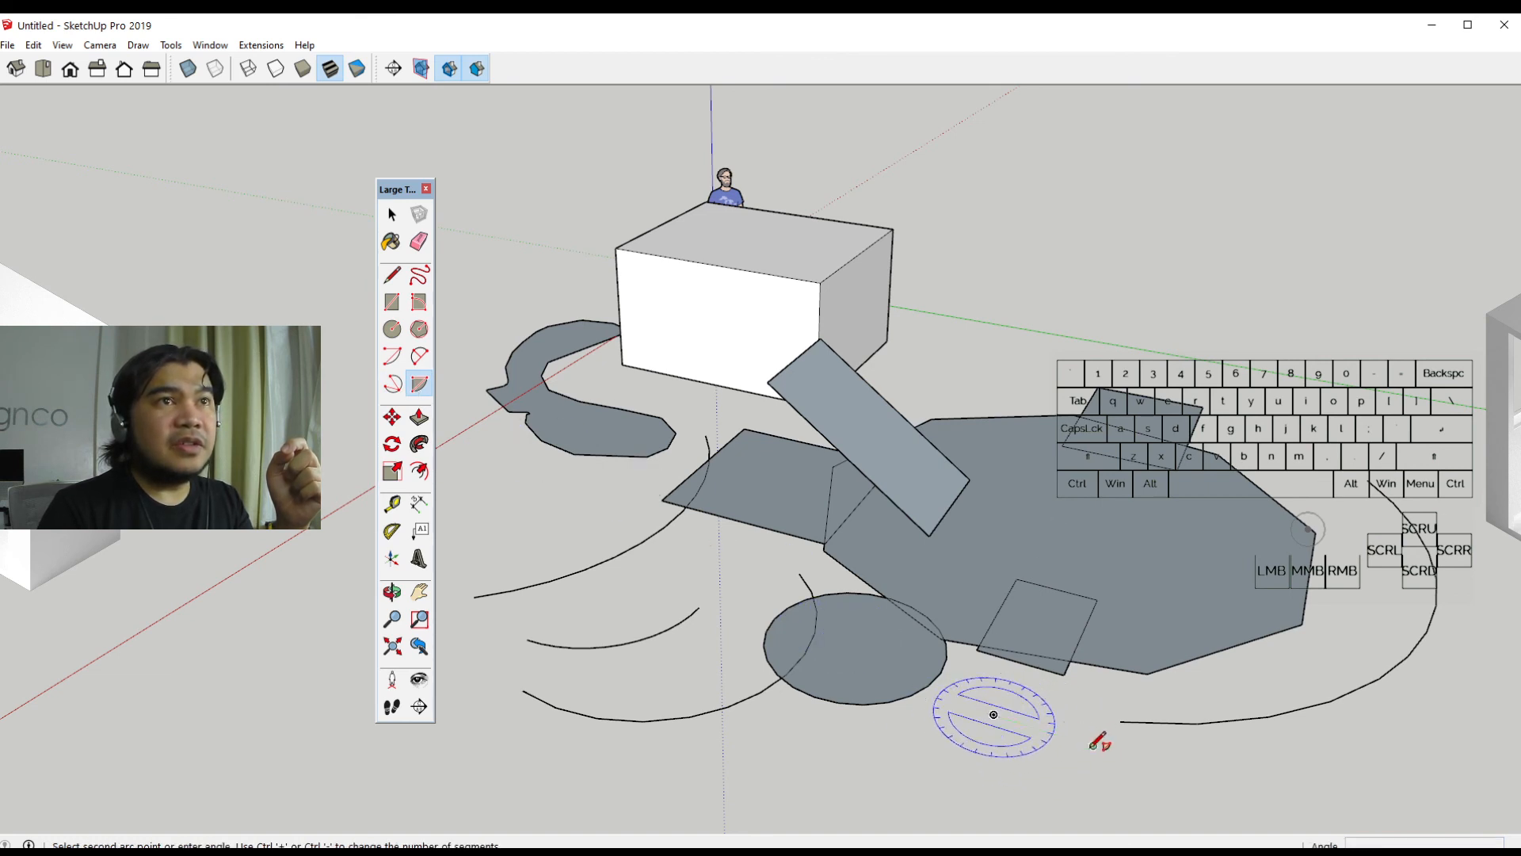
{"action": "left_click", "coordinate": [902, 759]}
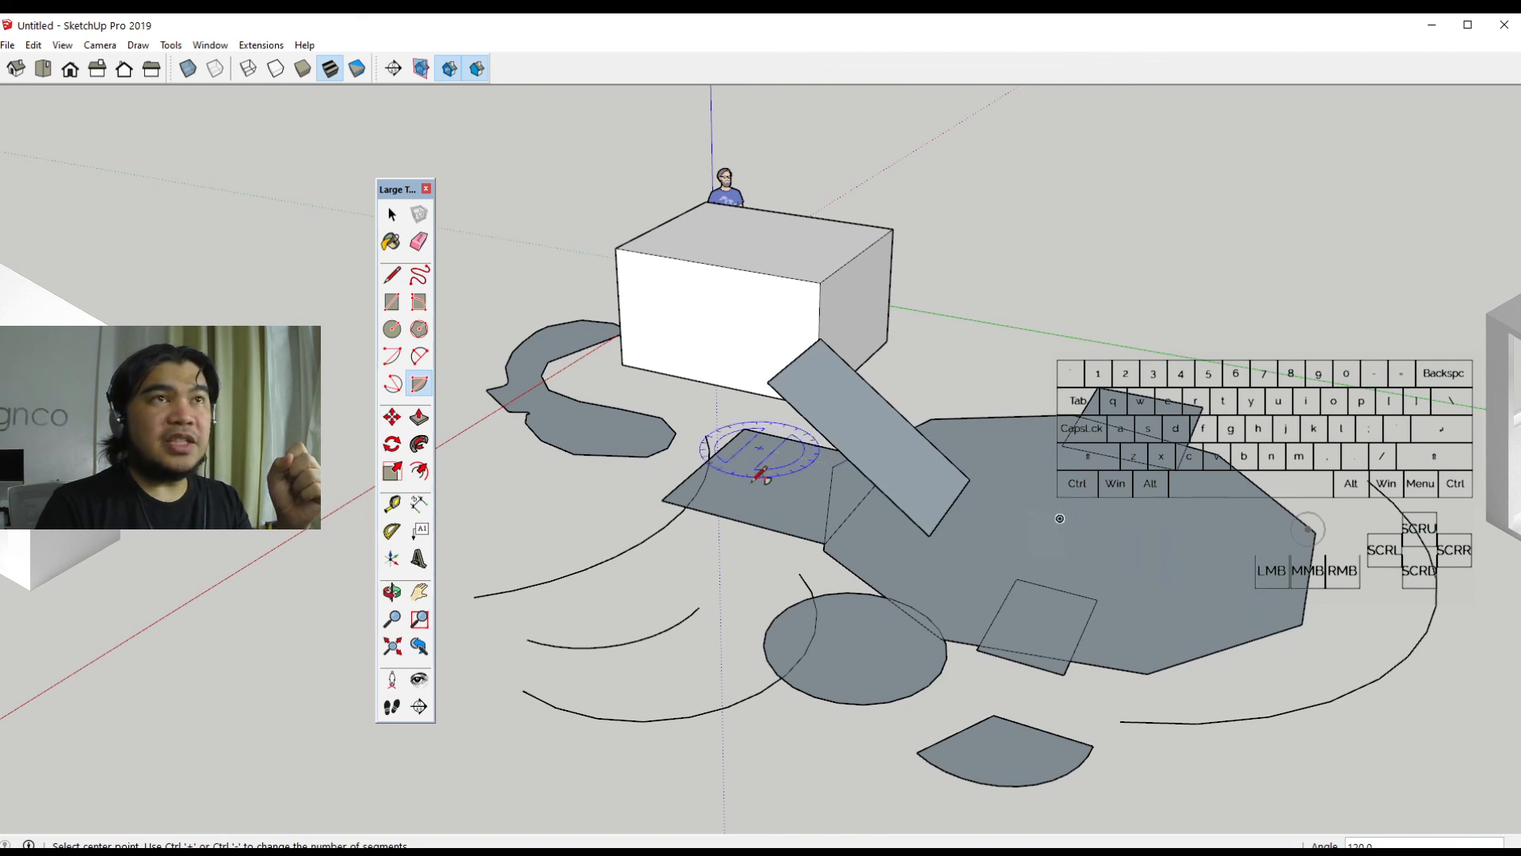
Examine the list of available toolbars and the drawn shapes from slightly different angles
{"action": "middle_click_drag", "start_coordinate": [1097, 584], "coordinate": [1093, 552]}
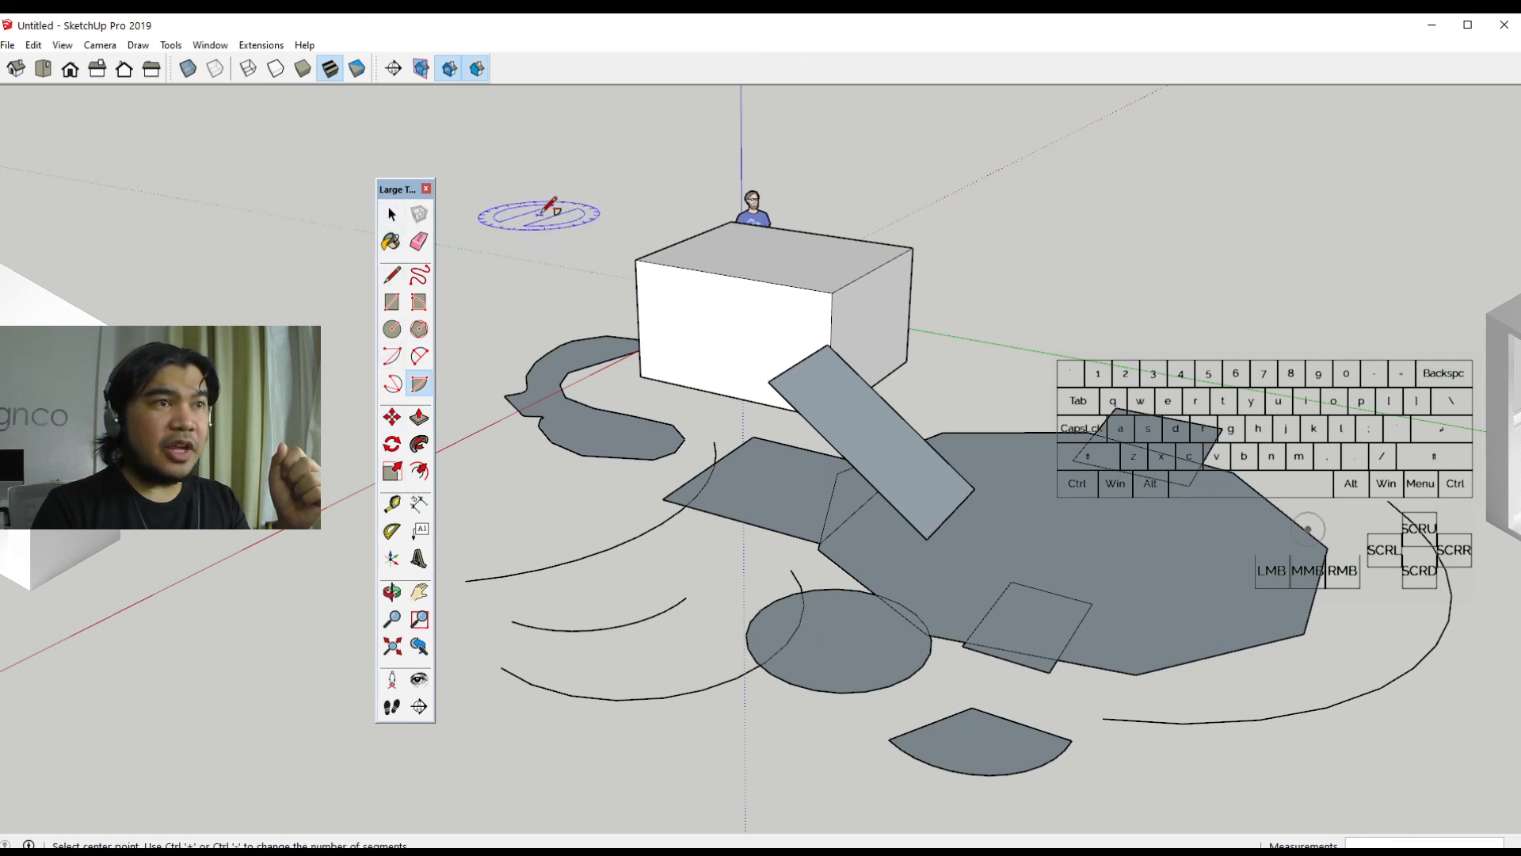
{"action": "right_click", "coordinate": [564, 71]}
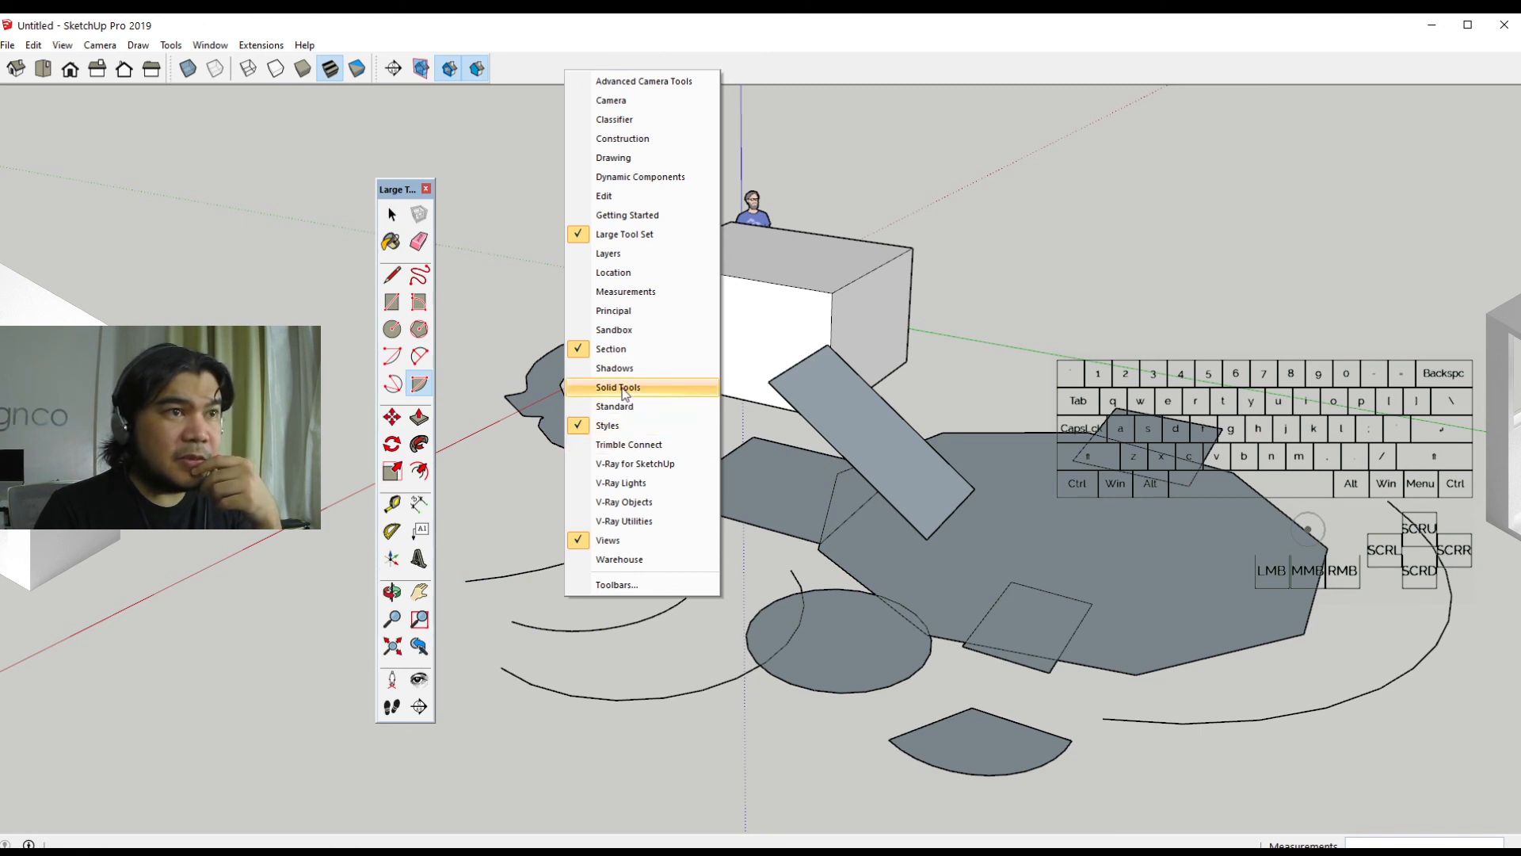
{"action": "left_click", "coordinate": [752, 77]}
{"action": "middle_click_drag", "start_coordinate": [930, 488], "coordinate": [887, 496]}
{"action": "middle_click_drag", "start_coordinate": [985, 503], "coordinate": [854, 452], "text": "shift"}
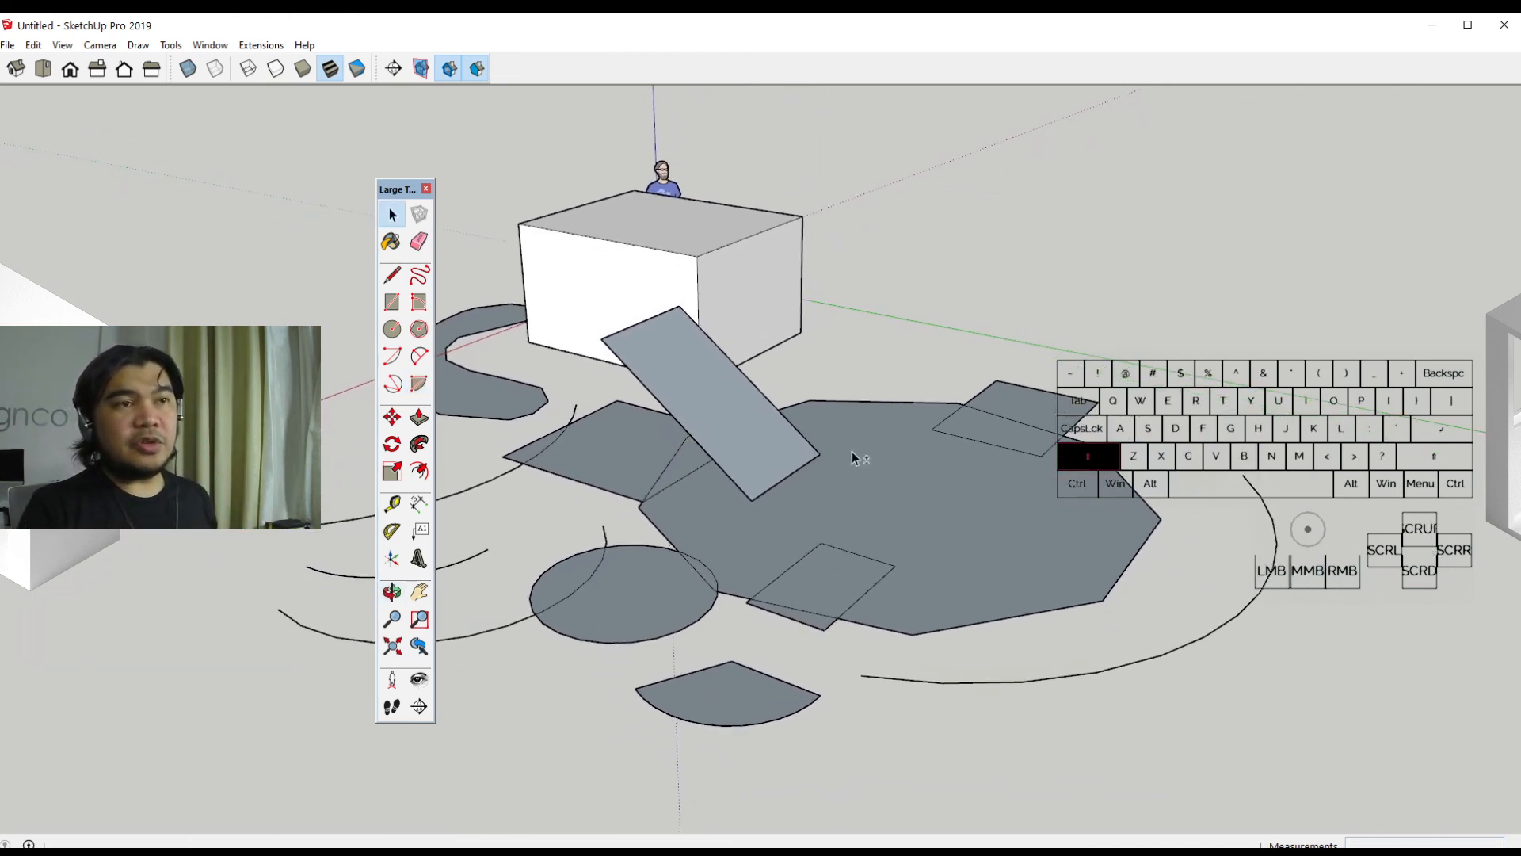
{"action": "middle_click_drag", "start_coordinate": [857, 568], "coordinate": [869, 491]}
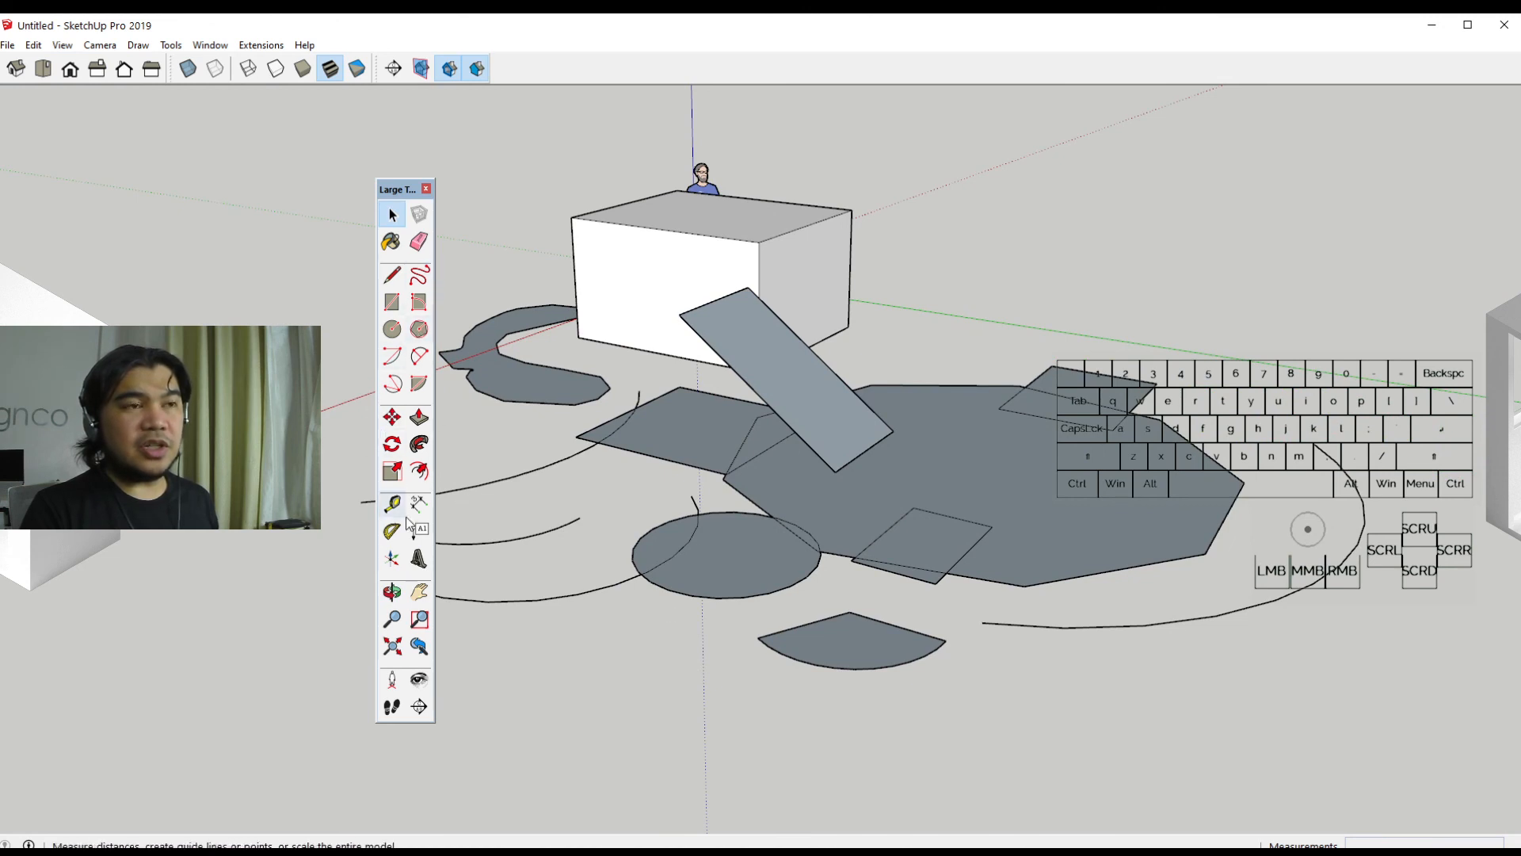
{"action": "middle_click_drag", "start_coordinate": [774, 527], "coordinate": [667, 530], "text": "shift"}
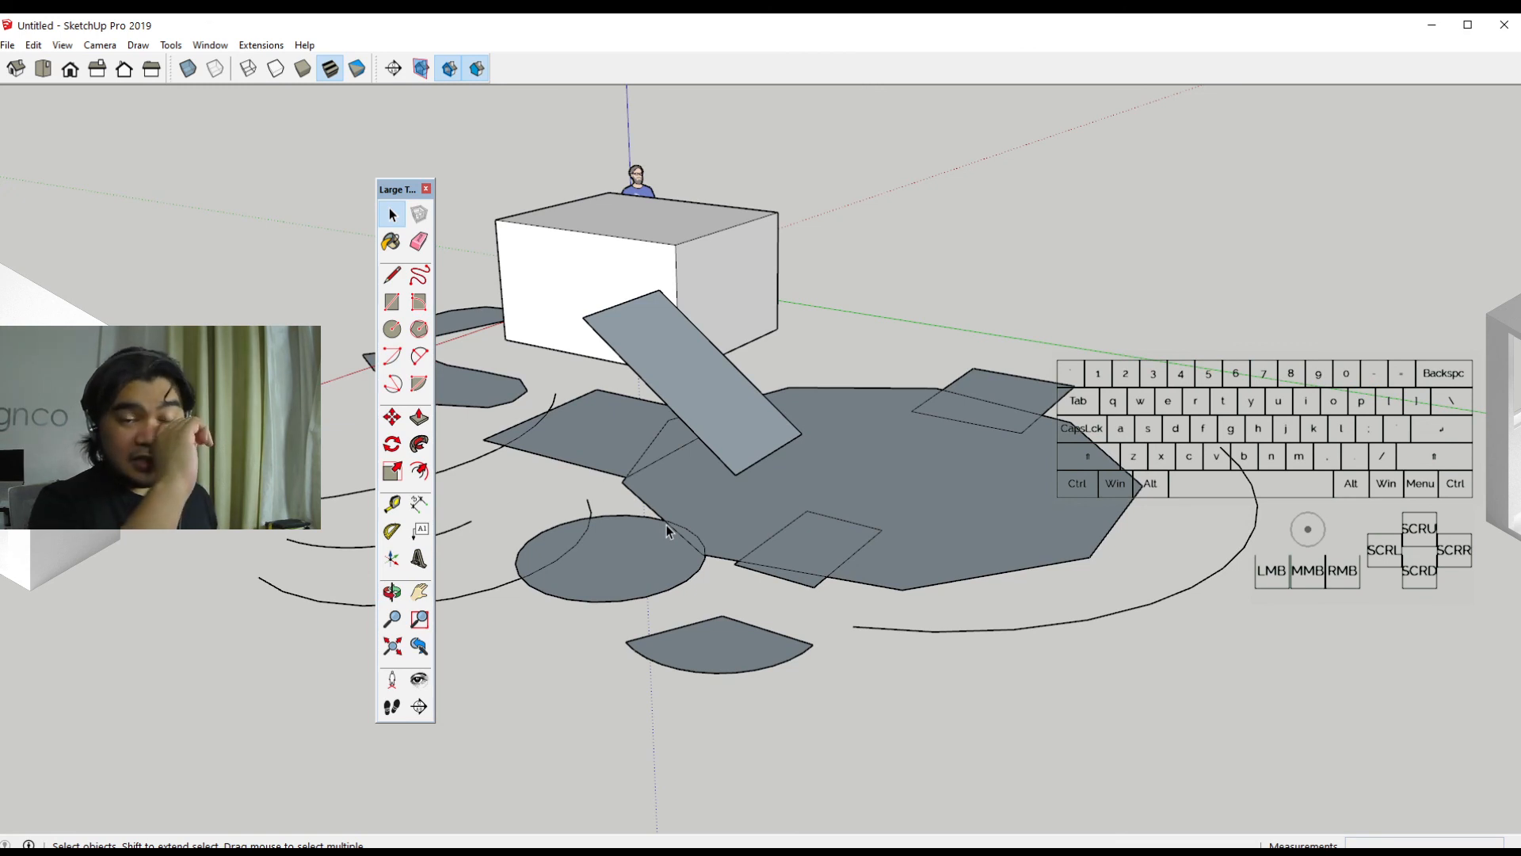